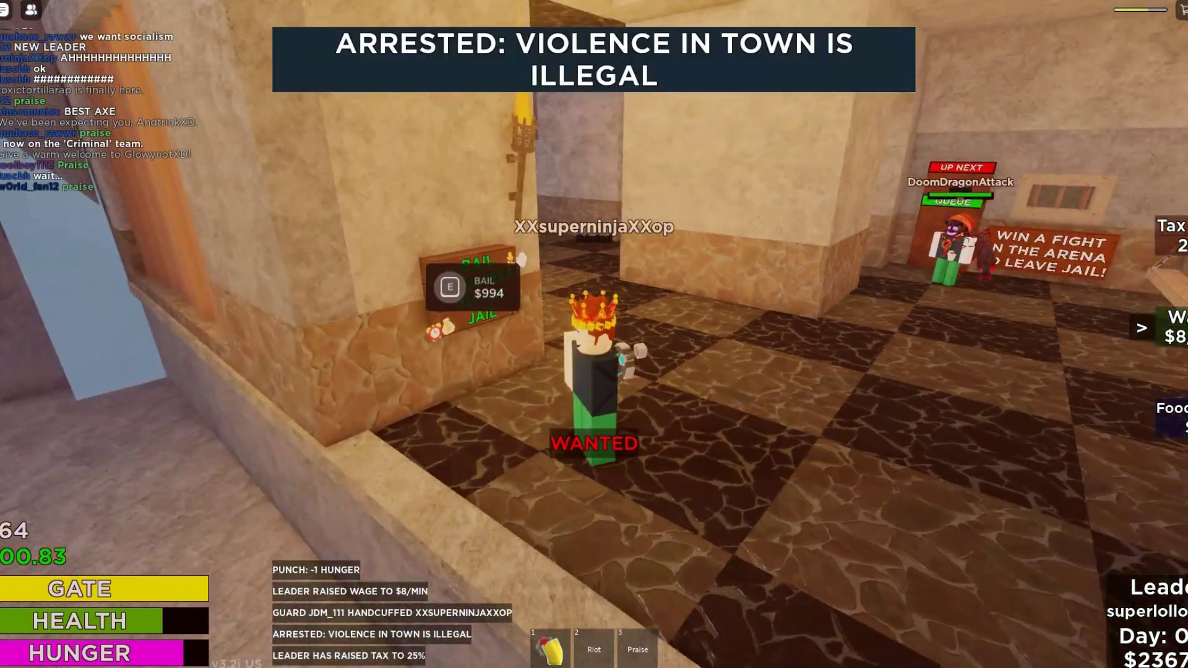
key("w")
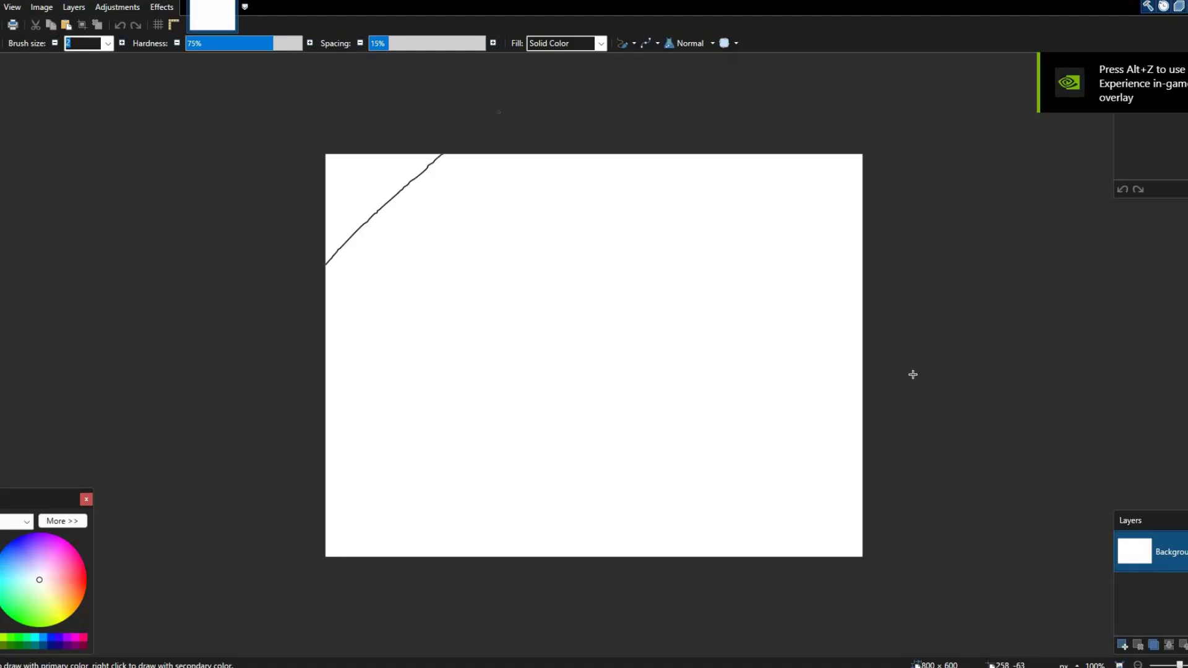
Scribble crossing freehand brush lines and curves all over the blank 800 × 600 canvas with the Paintbrush.
left_click_drag(618, 109, 905, 407)
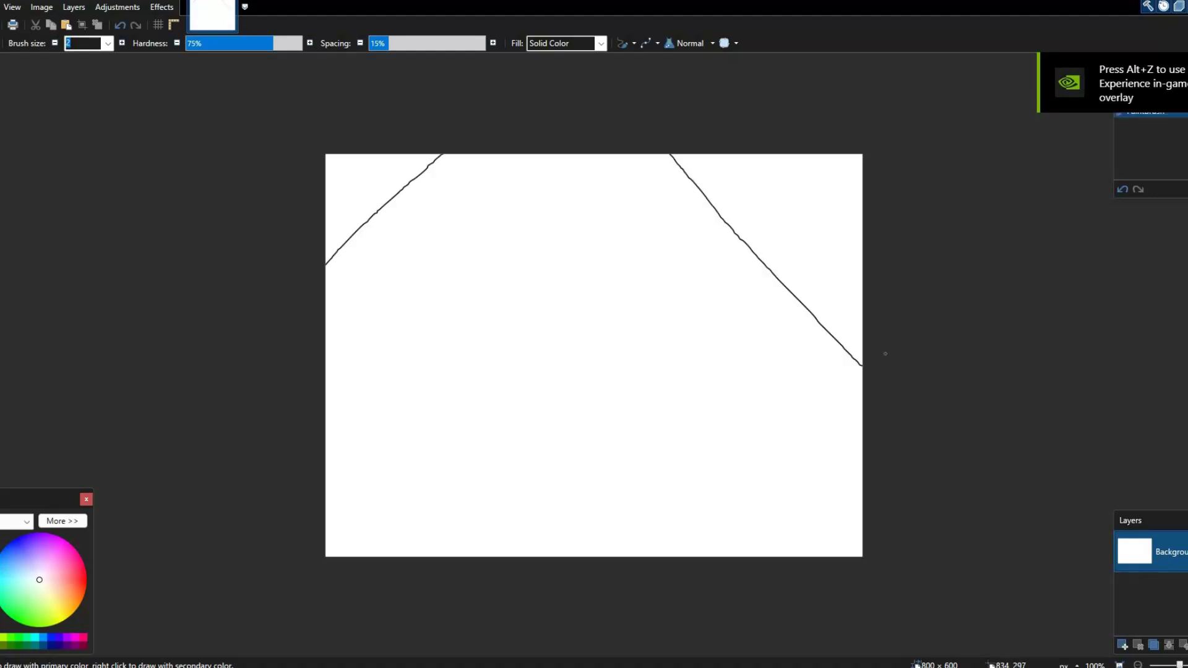
mouse_move(303, 285)
left_mouse_down()
mouse_move(514, 569)
mouse_move(879, 356)
left_mouse_up()
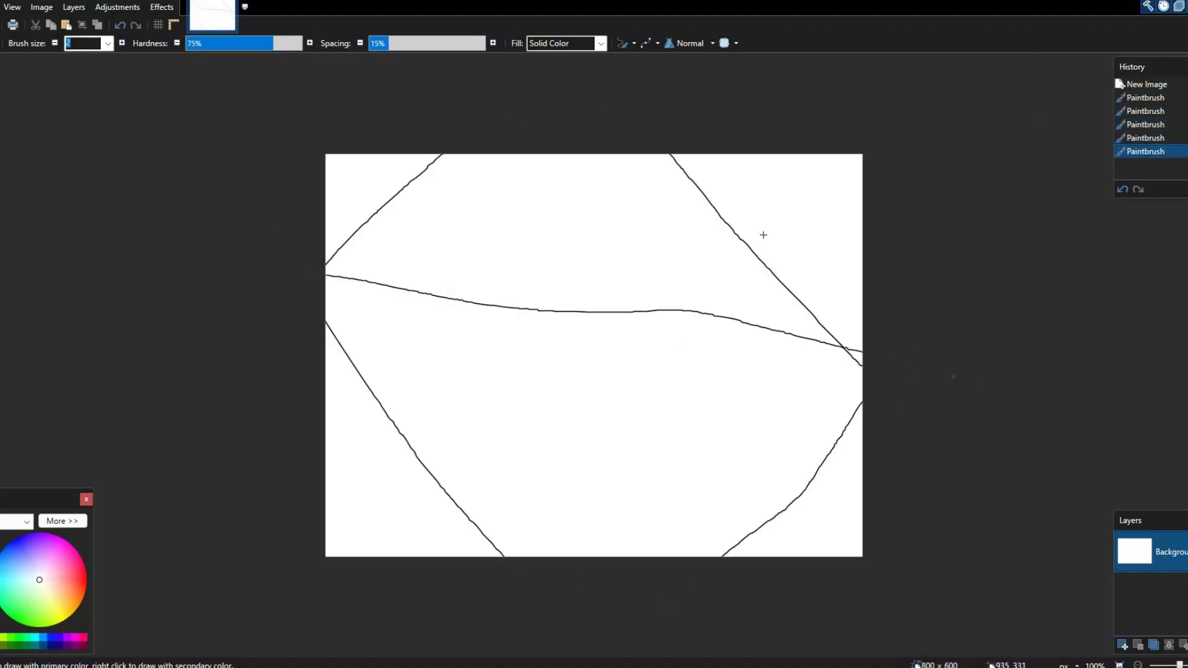
left_click_drag(608, 310, 628, 575)
left_click_drag(907, 149, 297, 489)
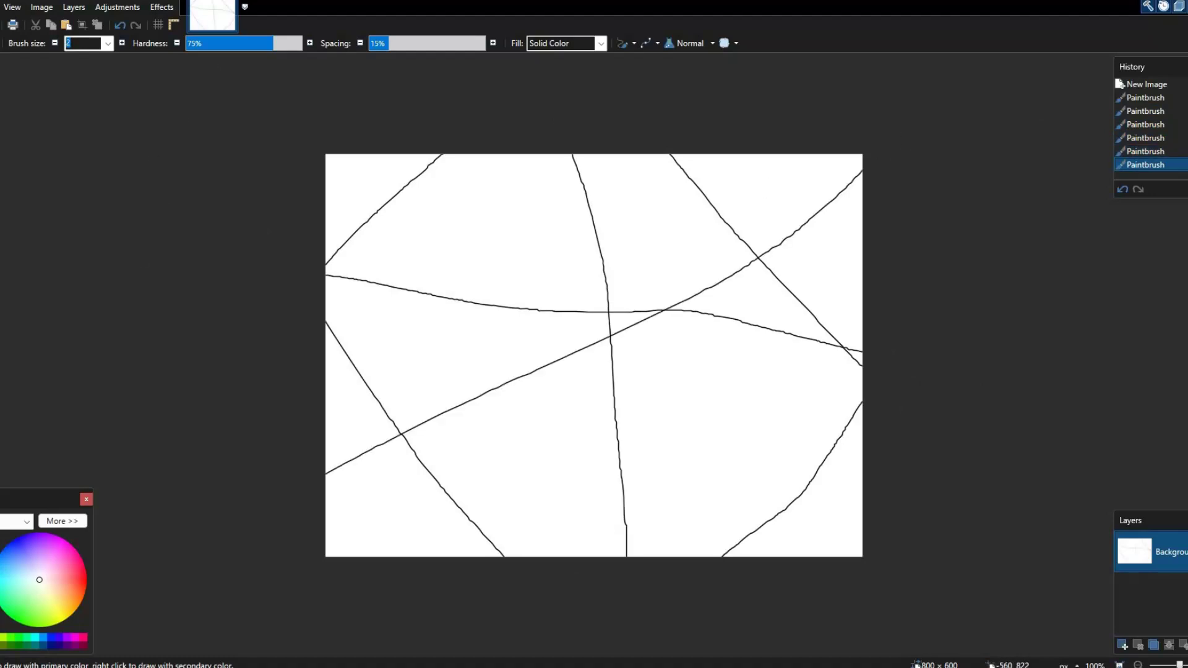
left_click_drag(297, 162, 717, 577)
left_click_drag(724, 143, 306, 511)
left_click_drag(730, 174, 554, 566)
left_click_drag(725, 166, 797, 573)
left_click_drag(795, 145, 856, 572)
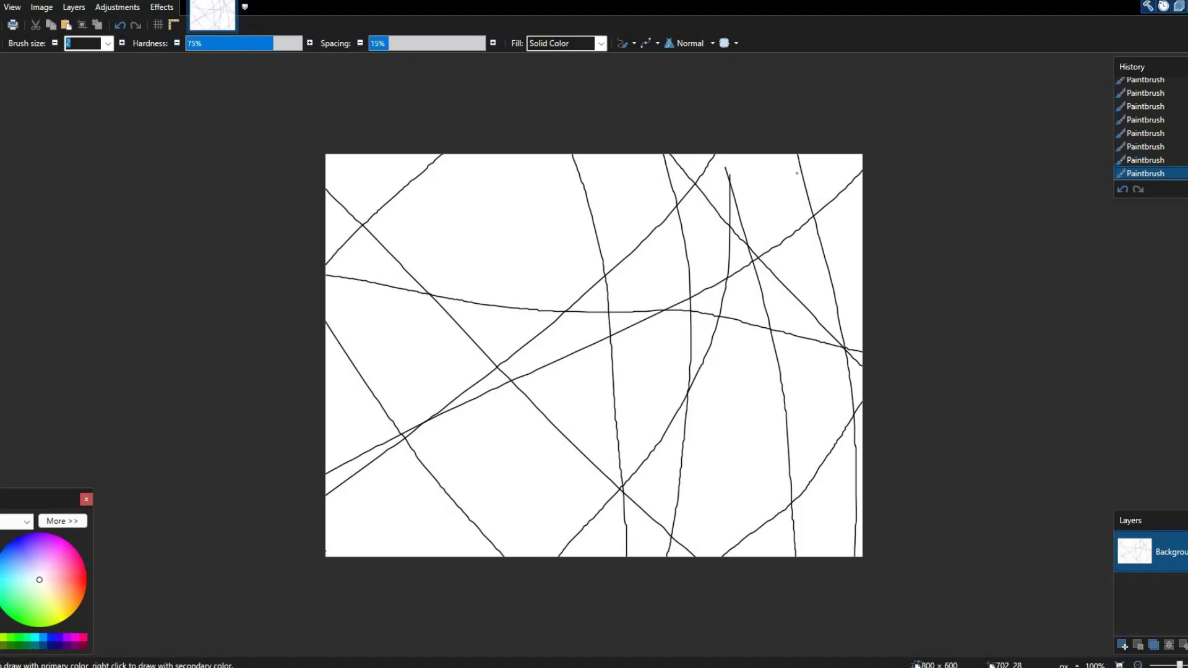
left_click_drag(793, 137, 761, 573)
left_click_drag(741, 145, 710, 500)
left_click_drag(587, 68, 566, 572)
left_click_drag(507, 179, 488, 572)
left_click_drag(315, 296, 872, 418)
left_click_drag(348, 454, 1006, 491)
left_click_drag(319, 356, 789, 337)
left_click_drag(374, 260, 838, 194)
left_click_drag(560, 152, 577, 566)
mouse_move(317, 353)
left_mouse_down()
mouse_move(871, 199)
mouse_move(776, 252)
left_mouse_up()
left_click_drag(781, 282, 533, 180)
left_click_drag(622, 357, 484, 341)
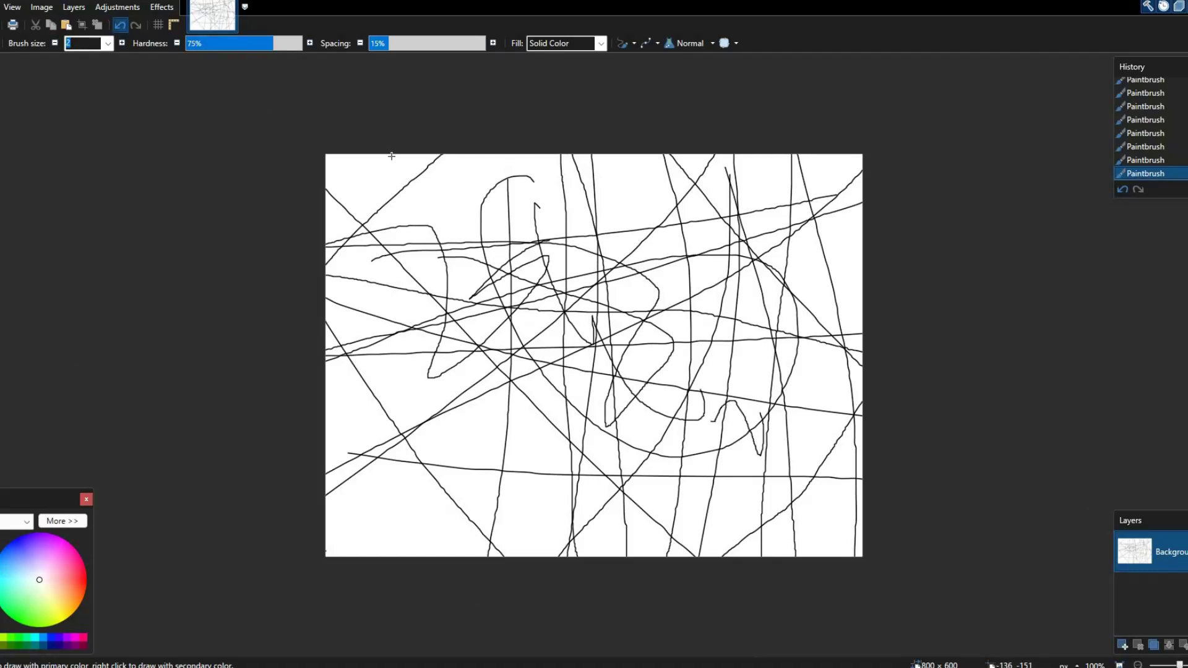
Undo all the brush strokes back to the blank white canvas.
key("ctrl+z")
key("ctrl+z")
key("ctrl+z")
key("ctrl+z")
key("ctrl+z")
key("ctrl+z")
key("ctrl+z")
key("ctrl+z")
key("ctrl+z")
key("ctrl+z")
key("ctrl+z")
key("ctrl+z")
key("ctrl+z")
key("ctrl+z")
key("ctrl+z")
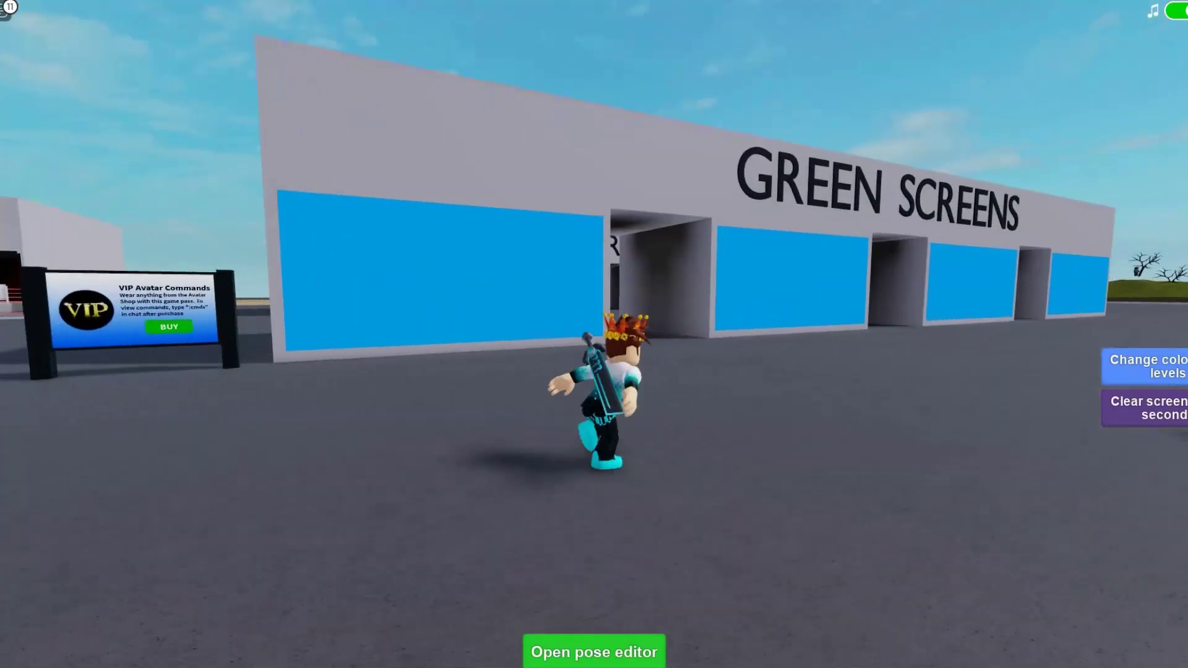
Switch to Roblox and walk the avatar up to a green screen wall.
left_click_drag(630, 317, 523, 317)
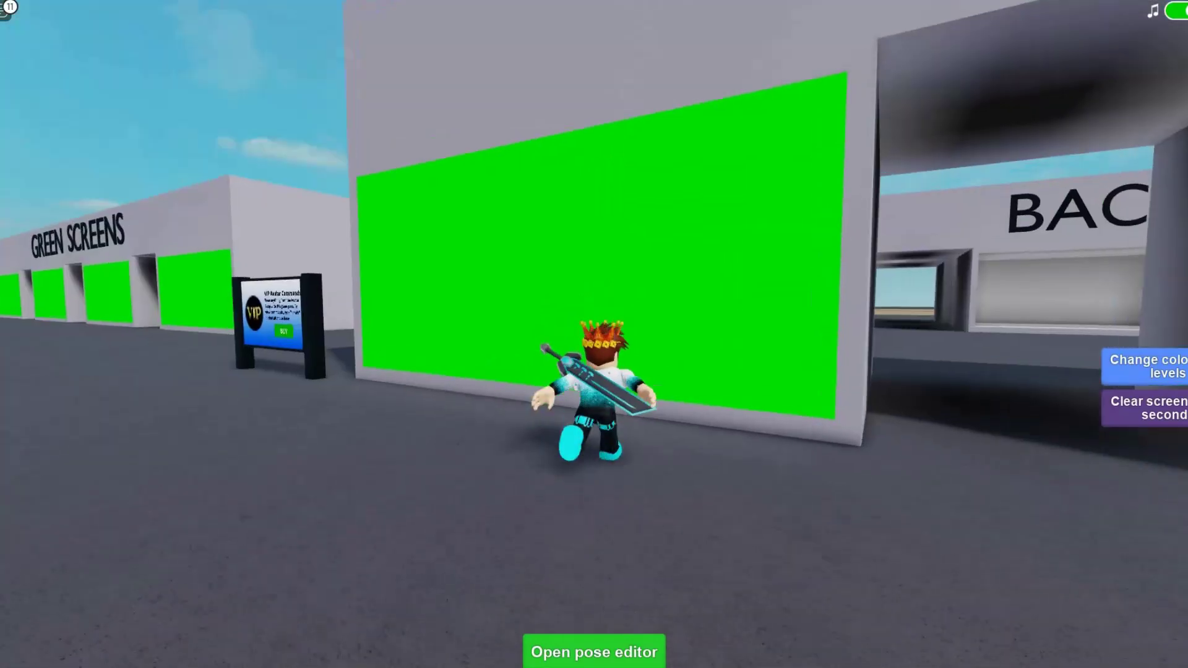
key("w")
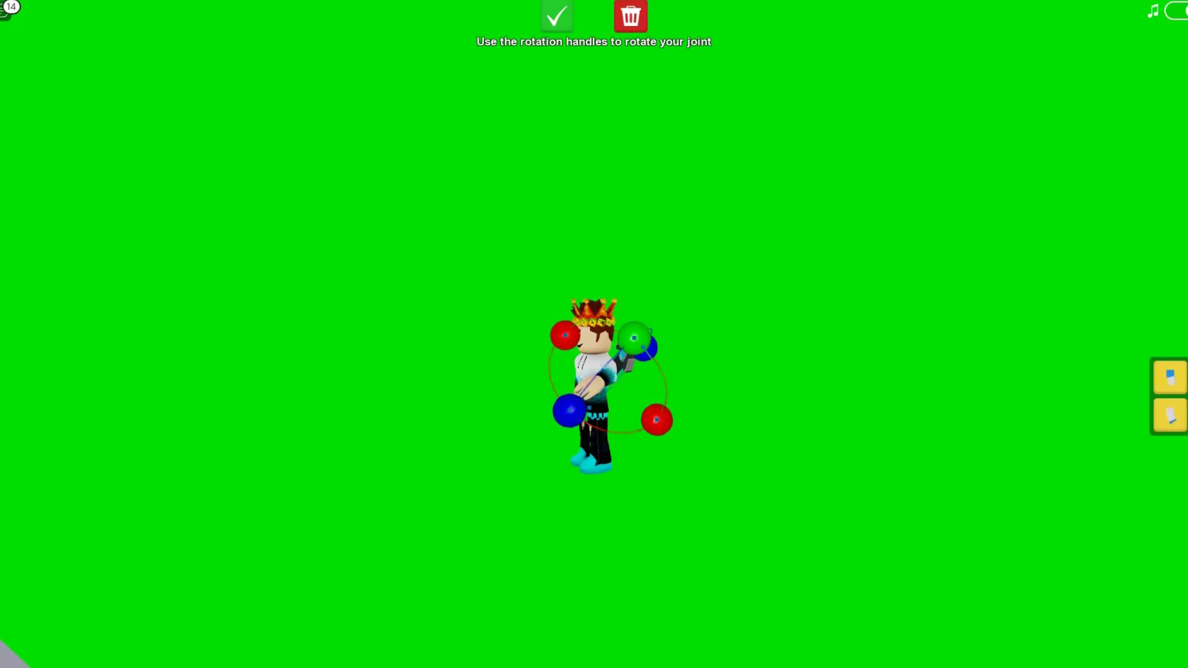
Pose the avatar's joints into a wide crouch with bent arms and legs in front of the green screen.
key("Right")
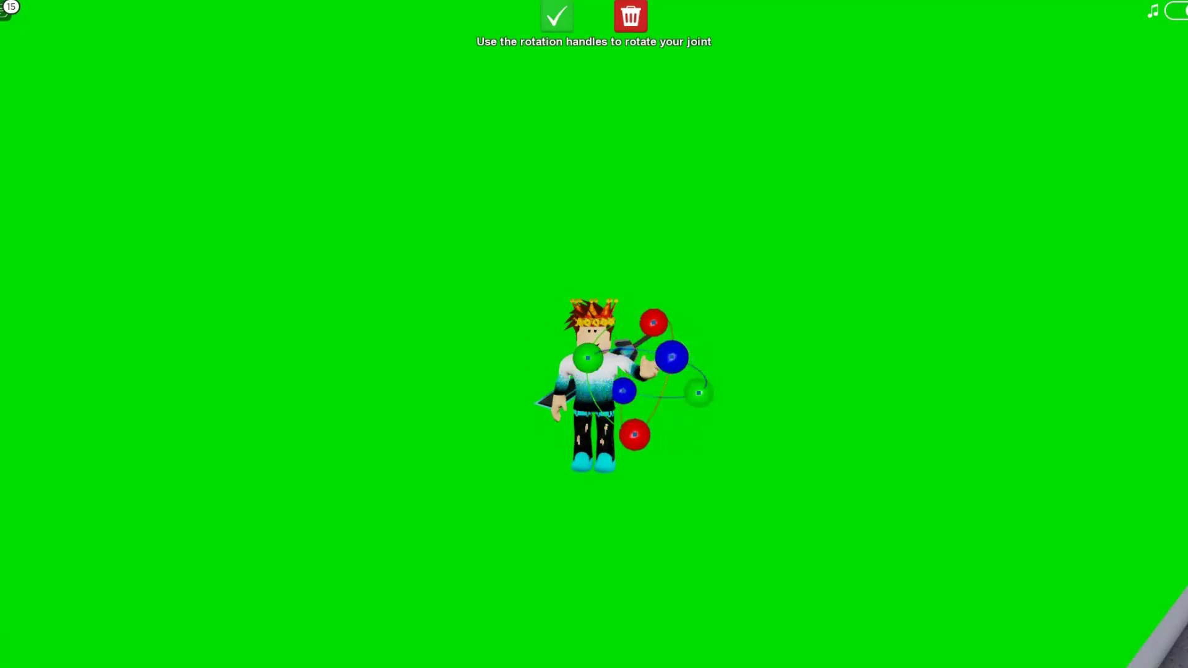
key("d")
key("a")
key("s")
key("w")
key("d")
key("s")
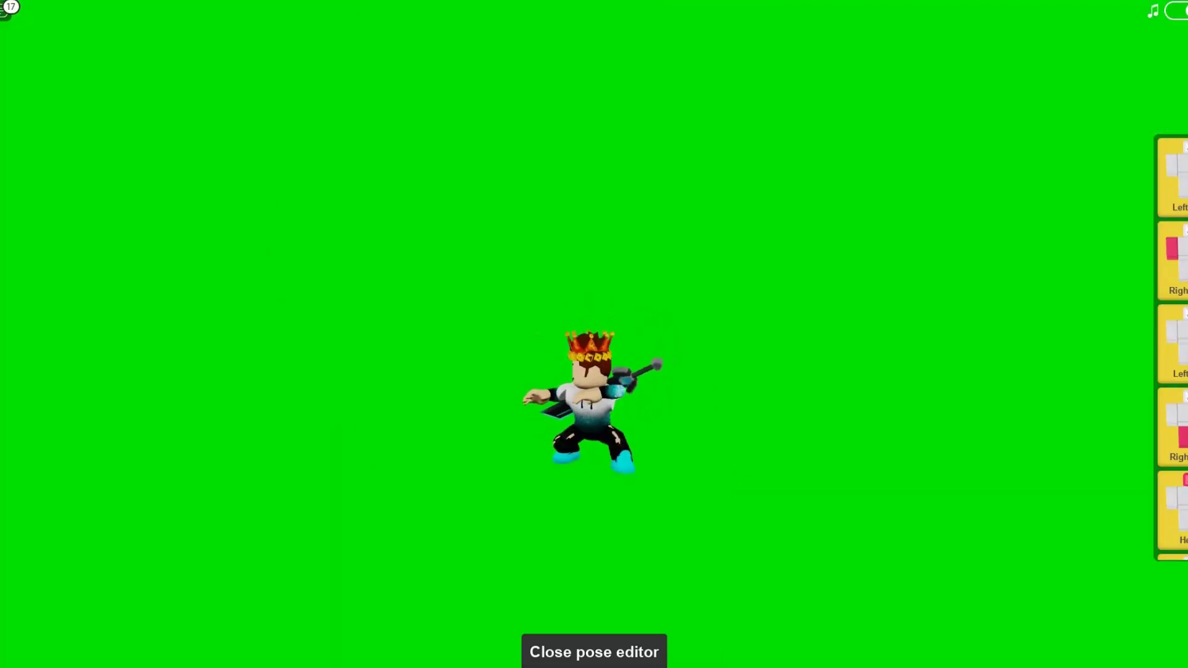
Close the pose editor and frame the whole posed avatar against the green background.
scroll(594, 335, "up", 3)
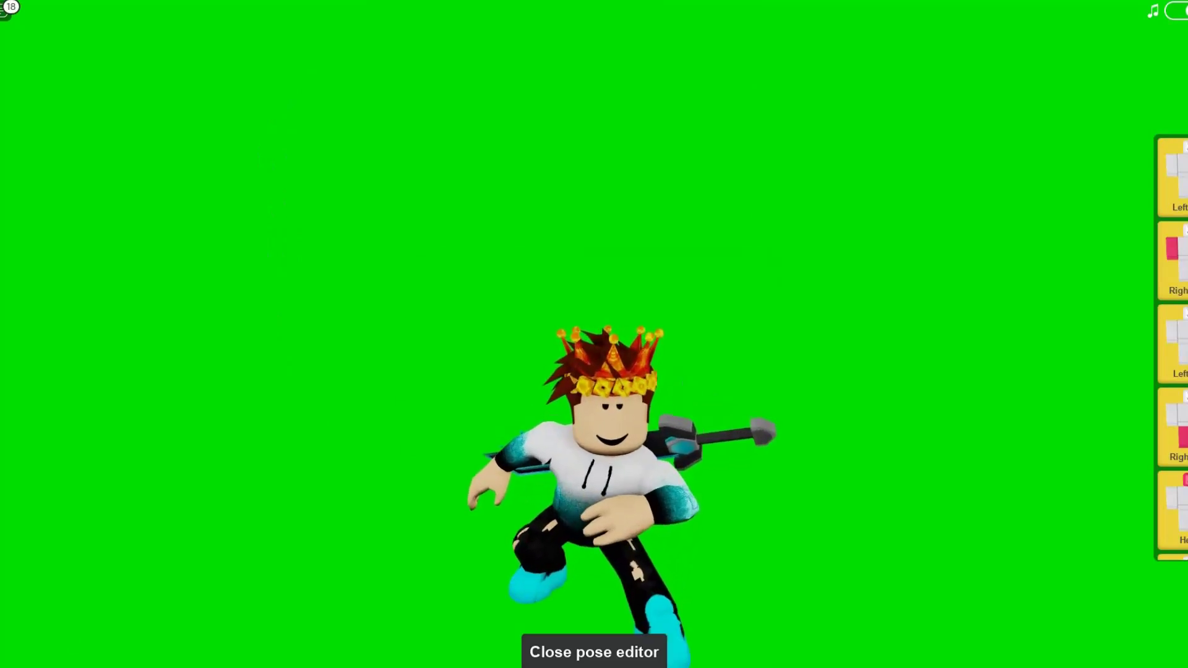
left_click(594, 652)
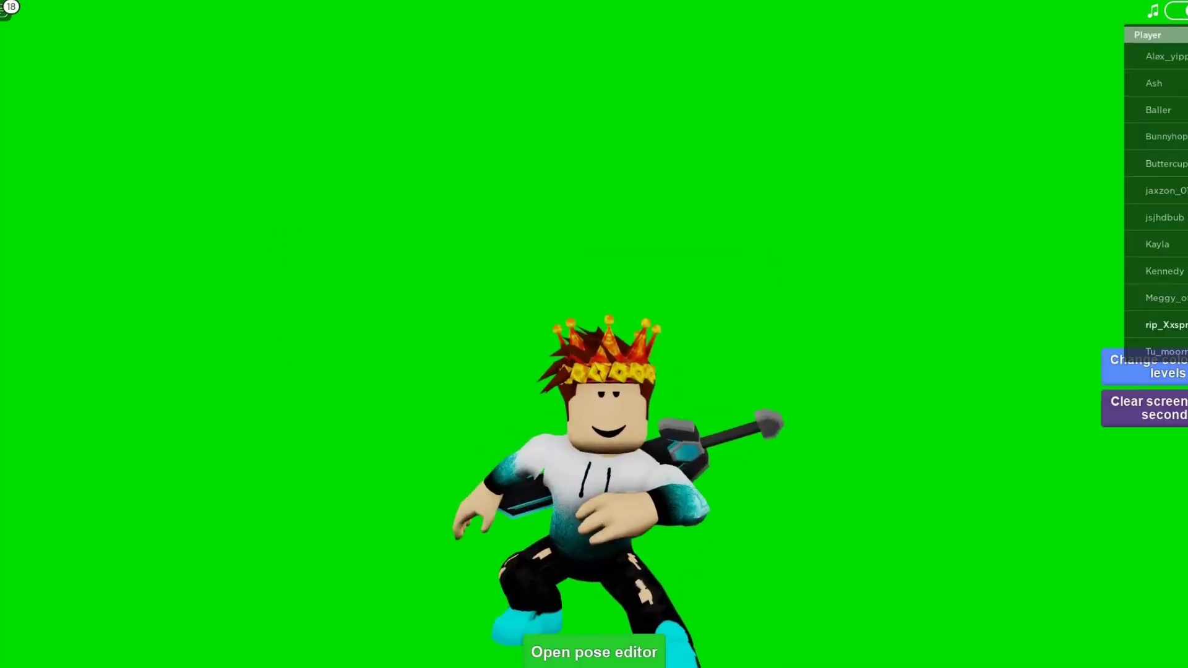
scroll(594, 334, "down", 1)
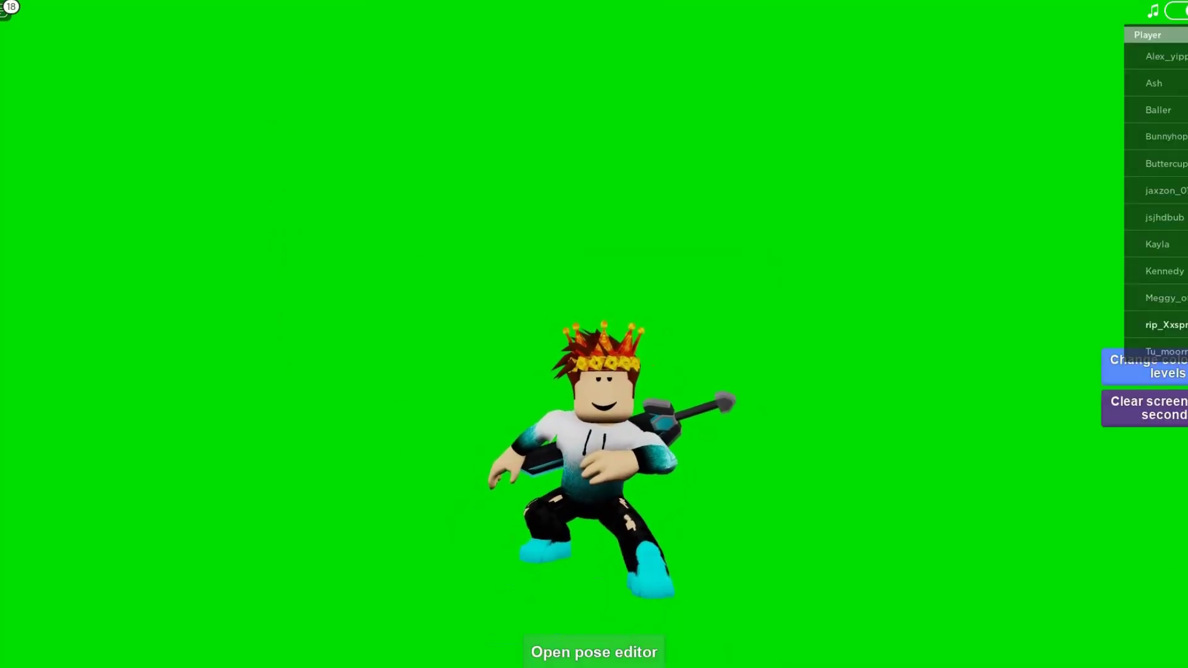
Capture a rectangular snip tightly around the posed avatar with Snipping Tool.
key("alt+Tab")
left_click(440, 297)
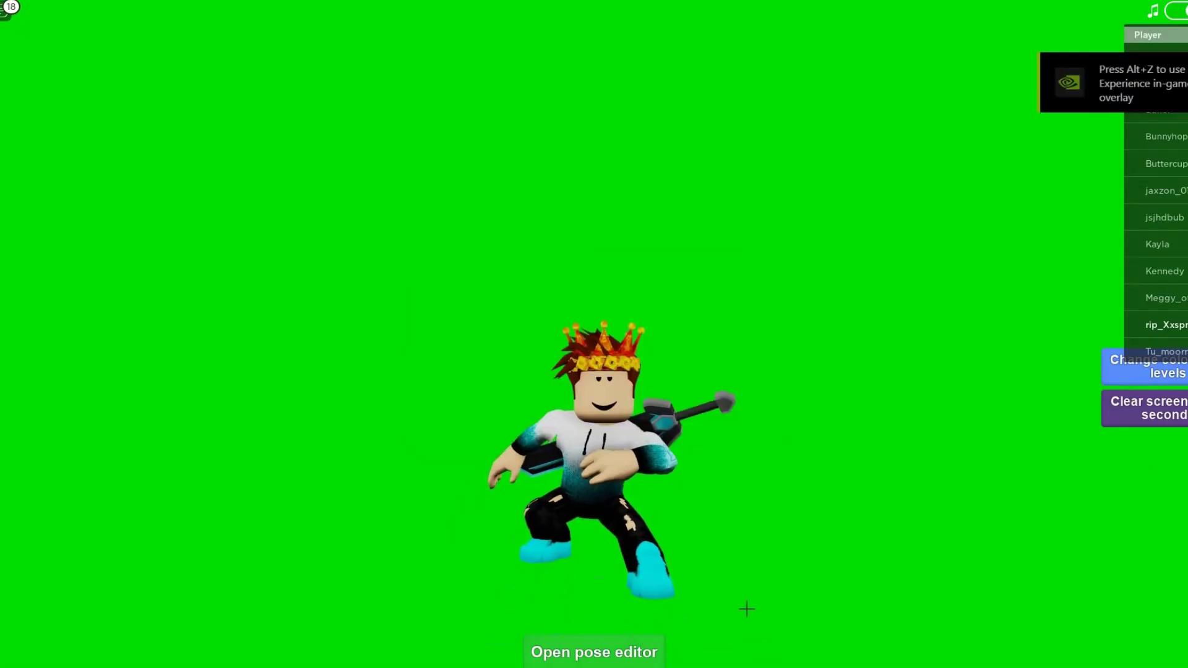
left_click_drag(748, 613, 439, 263)
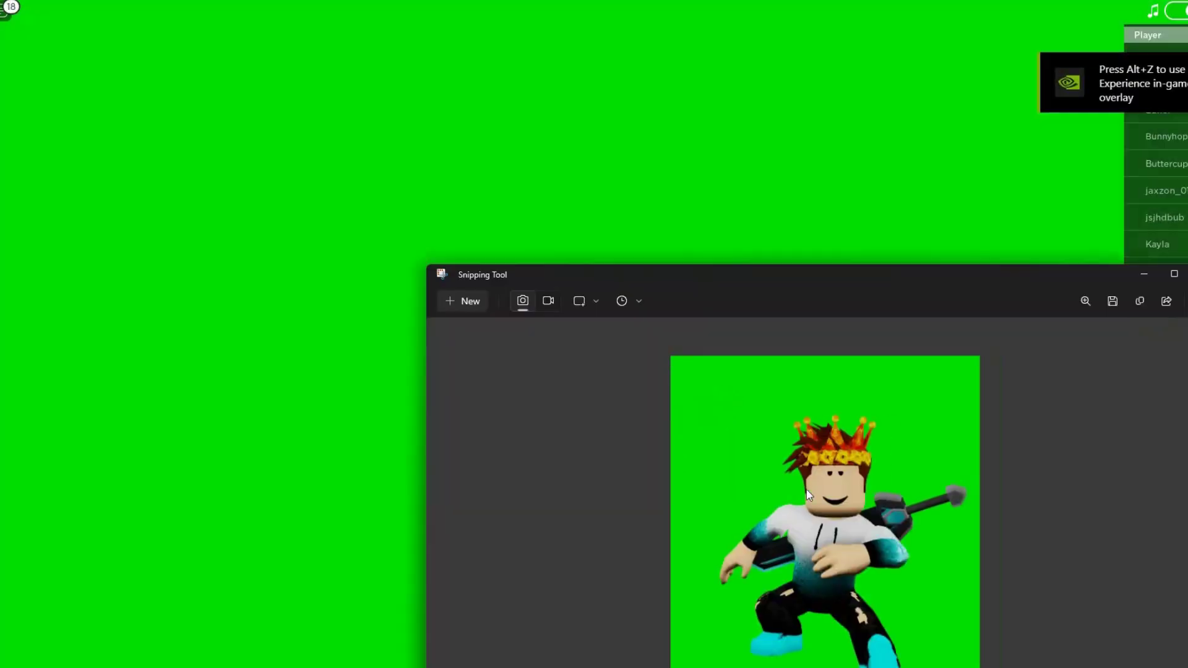
Copy the snip, paste it onto the blank paint.net canvas and crop the image to the pasted selection.
right_click(782, 453)
left_click(820, 489)
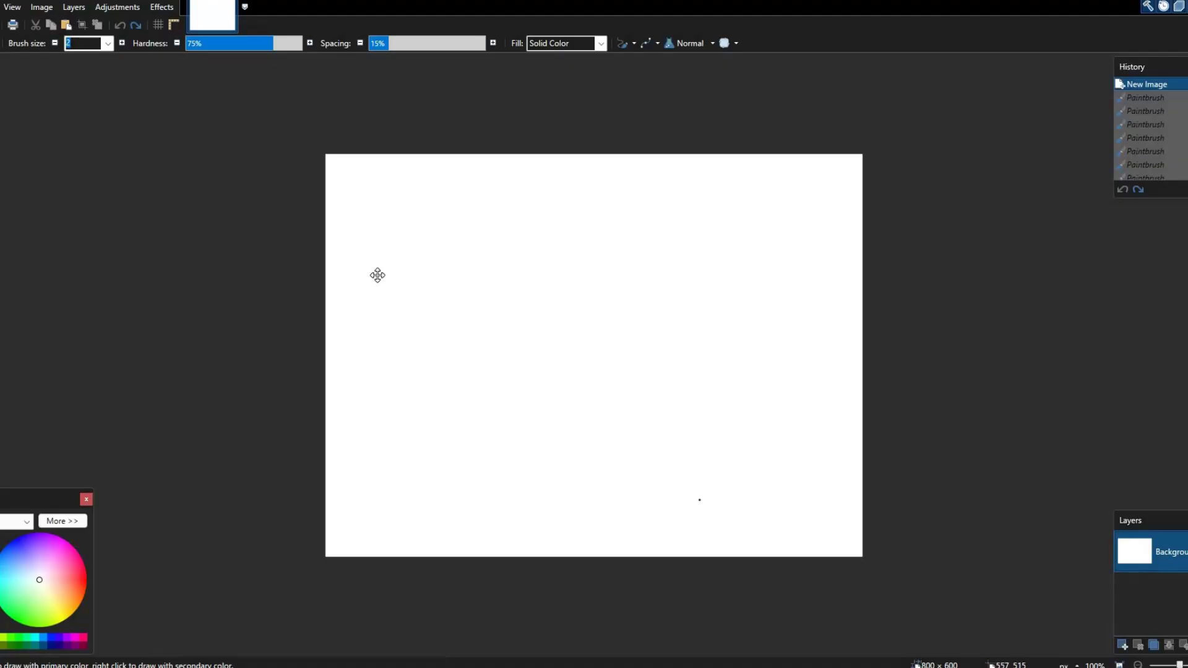
key("ctrl+v")
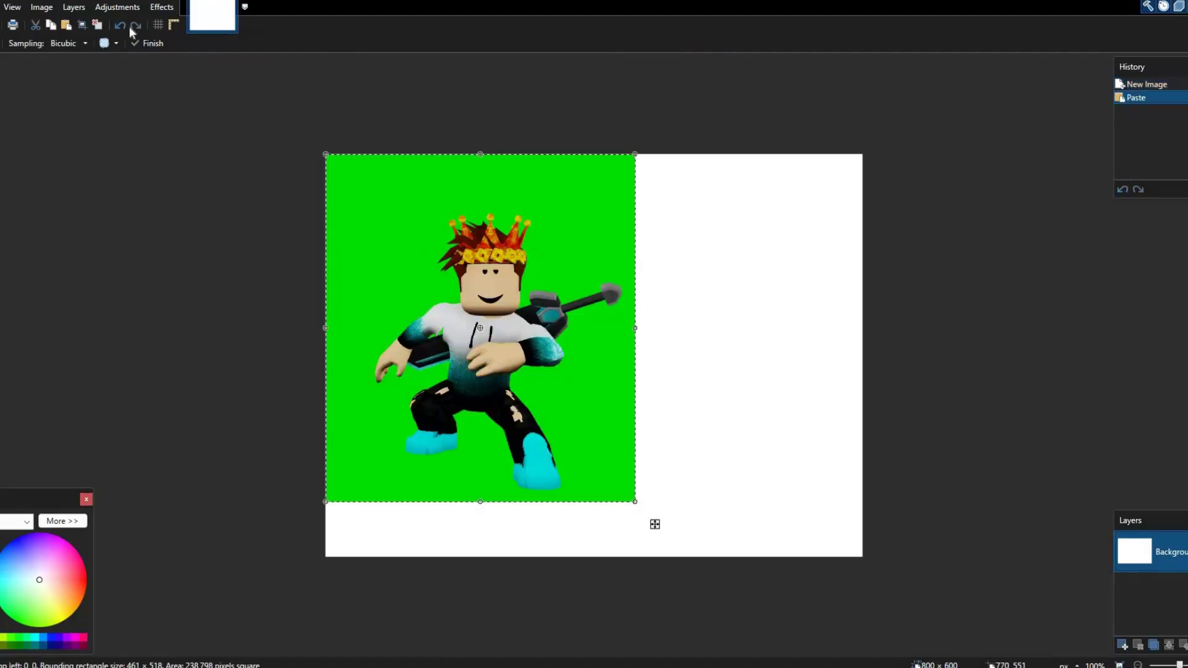
left_click(82, 25)
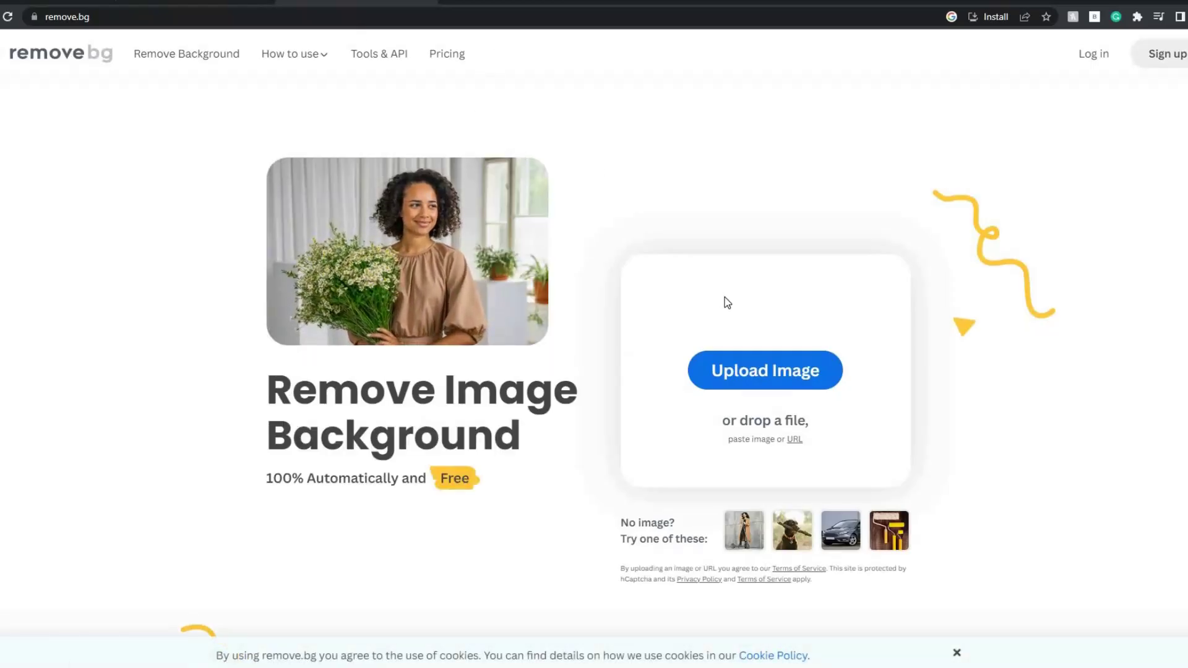
Remove the snip's background with remove.bg in the browser and paste the resulting cutout into the cropped paint.net image.
key("ctrl+v")
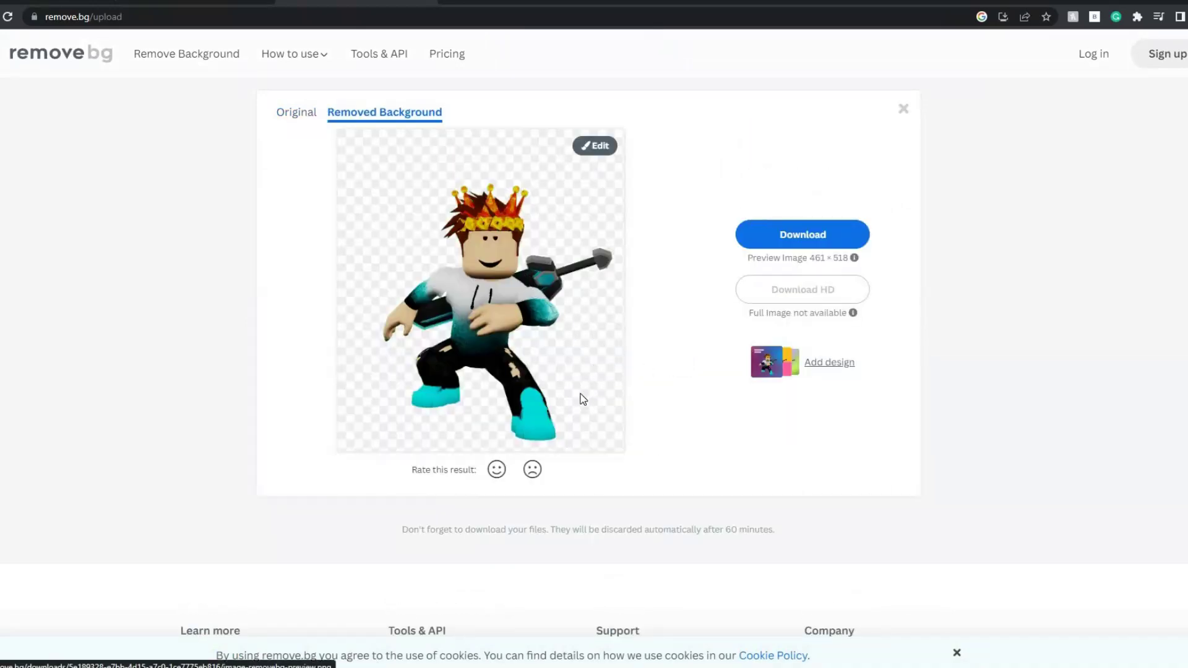
right_click(569, 428)
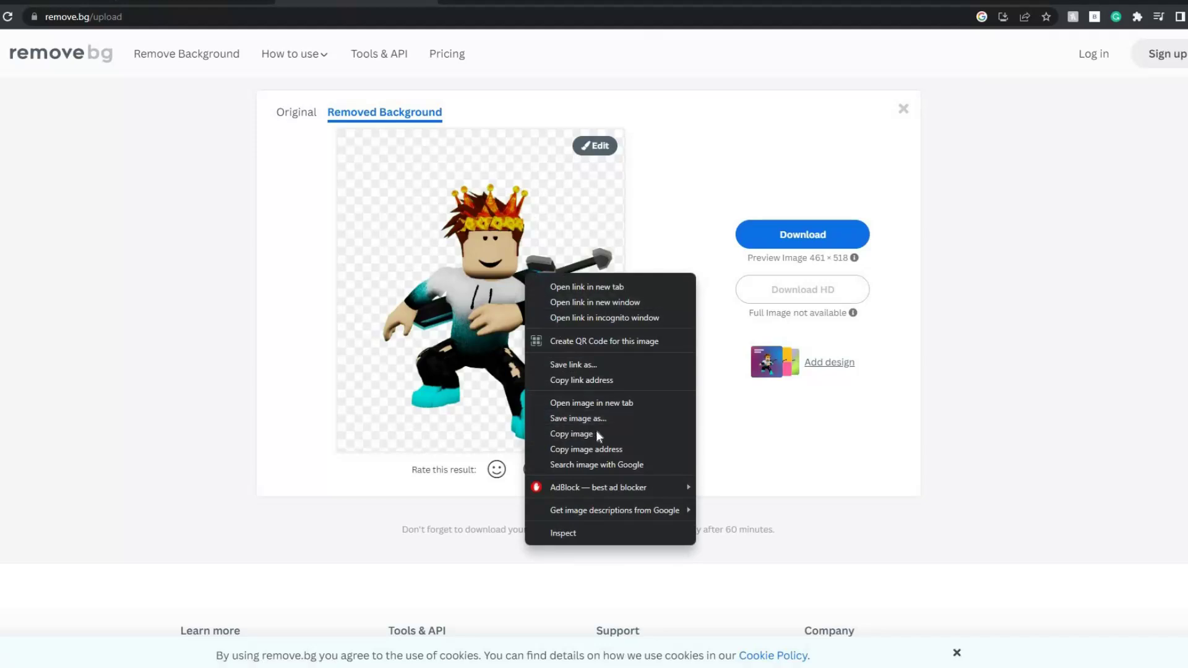
left_click(596, 433)
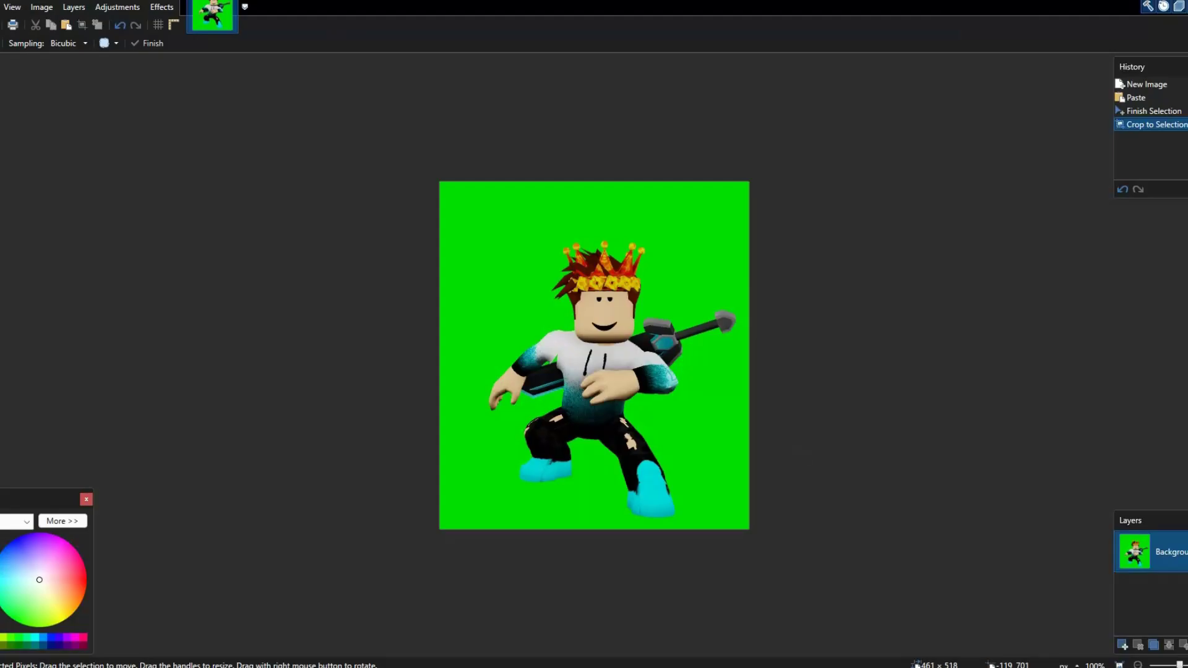
key("ctrl+v")
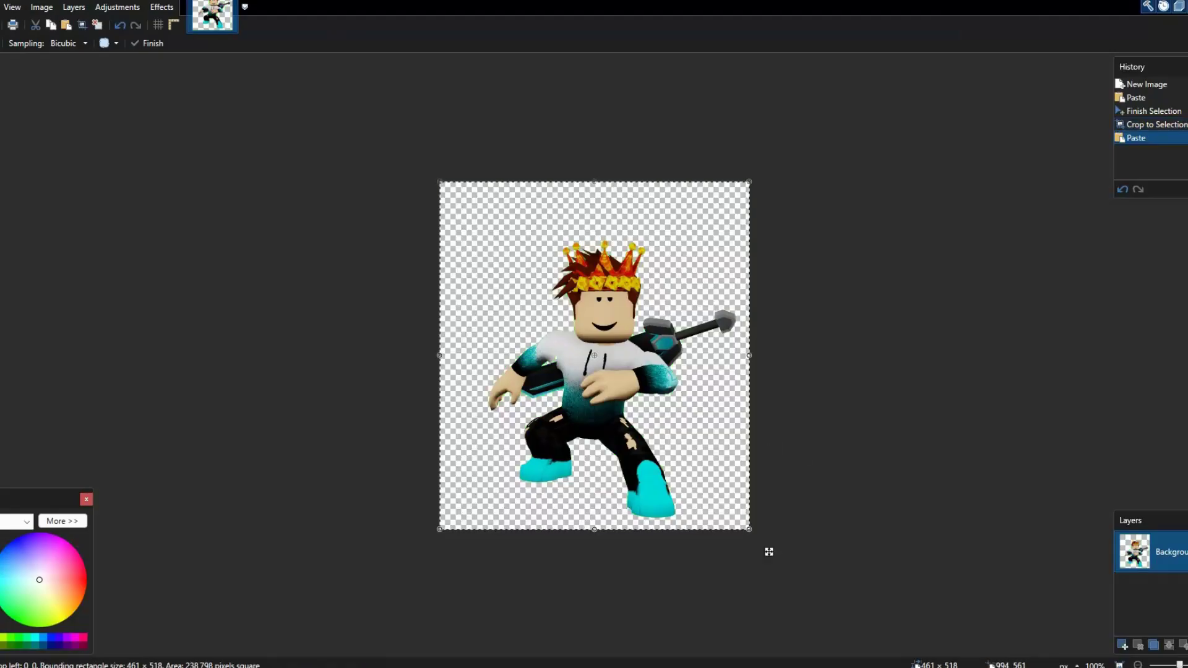
Pick the leftover green pixels between the hair and the crown spike with the Magic Wand at 59% tolerance.
scroll(592, 470, "up", 12)
scroll(514, 371, "up", 6)
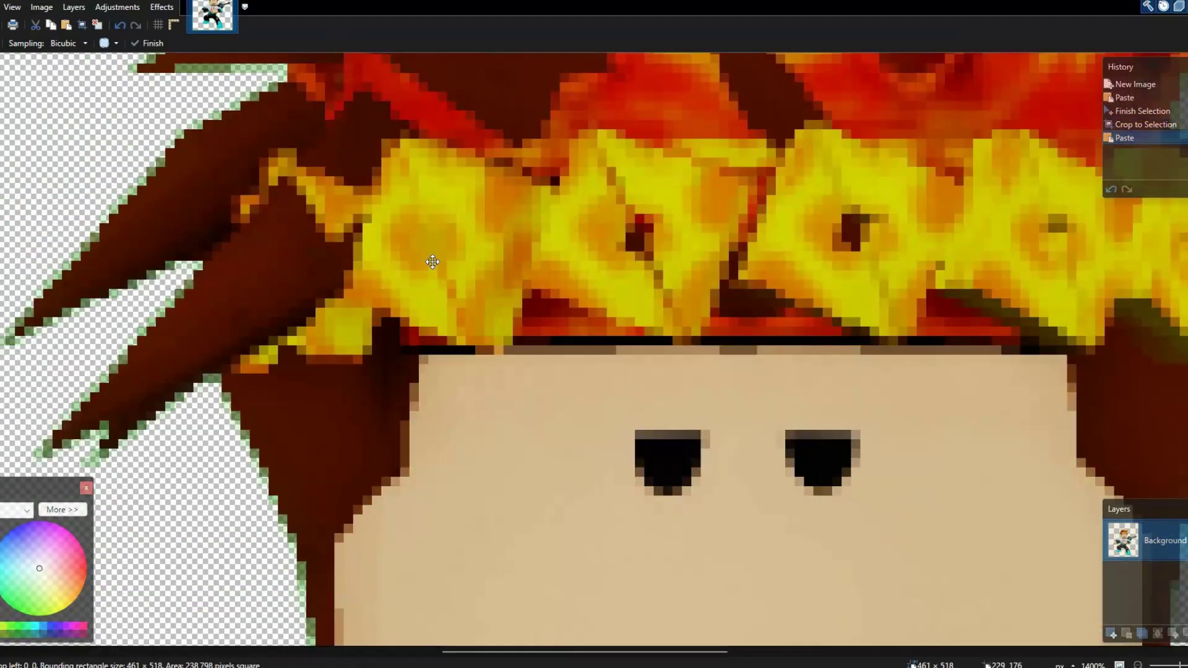
scroll(426, 259, "up", 5)
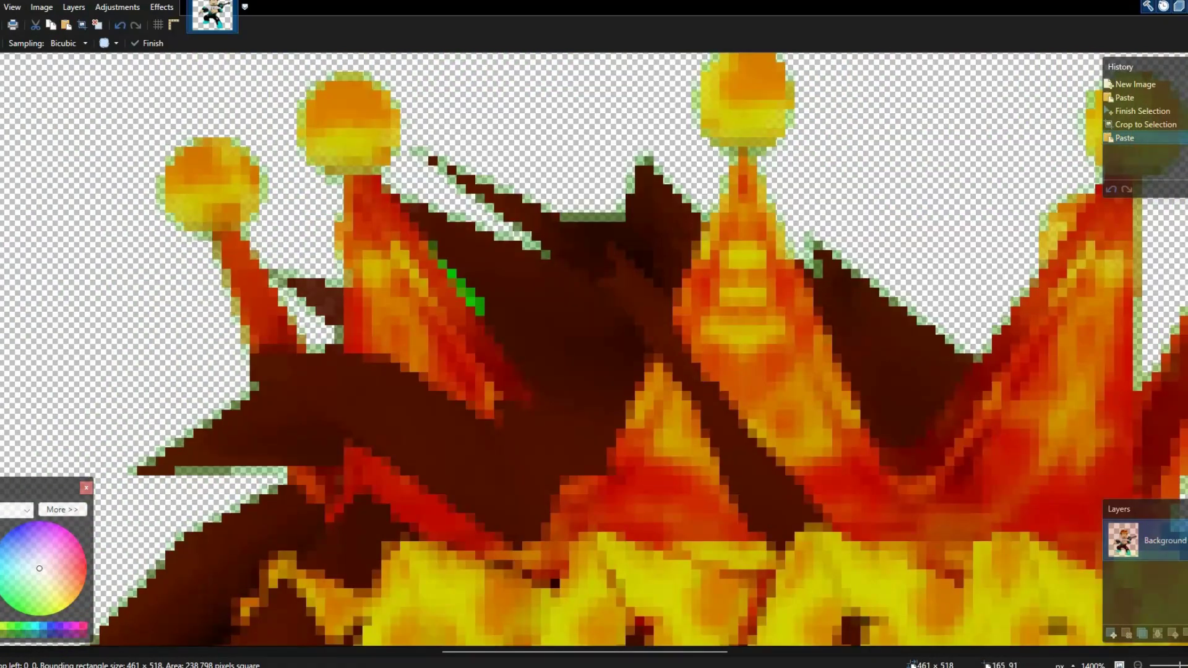
key("s")
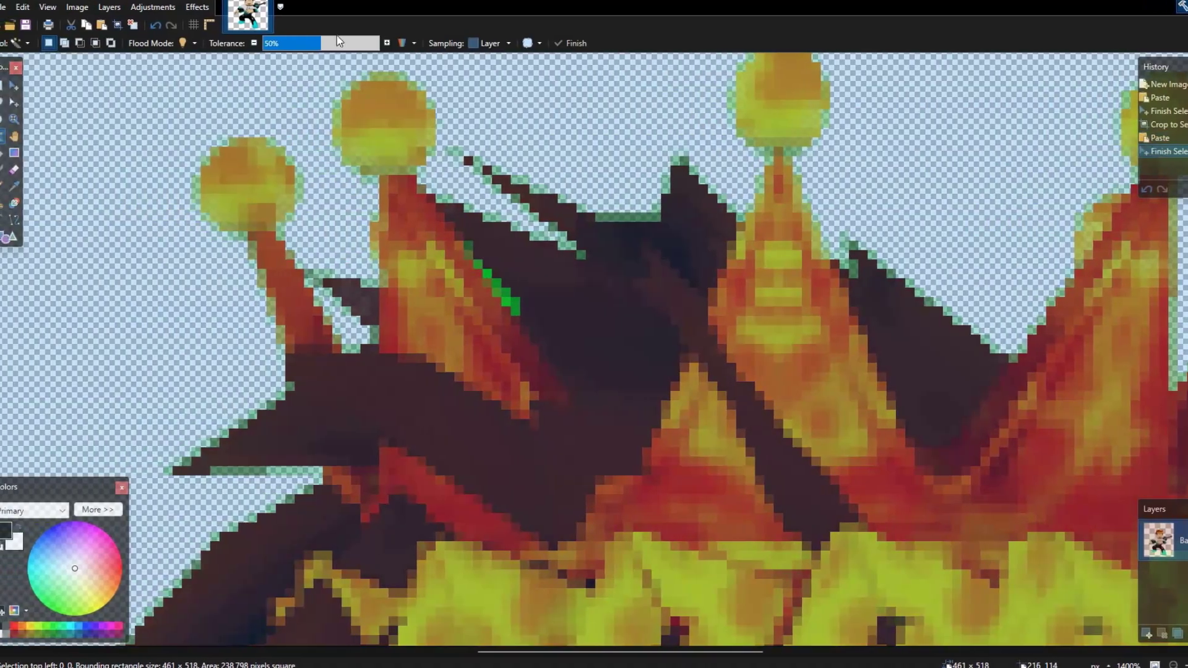
left_click(471, 292)
left_click(348, 46)
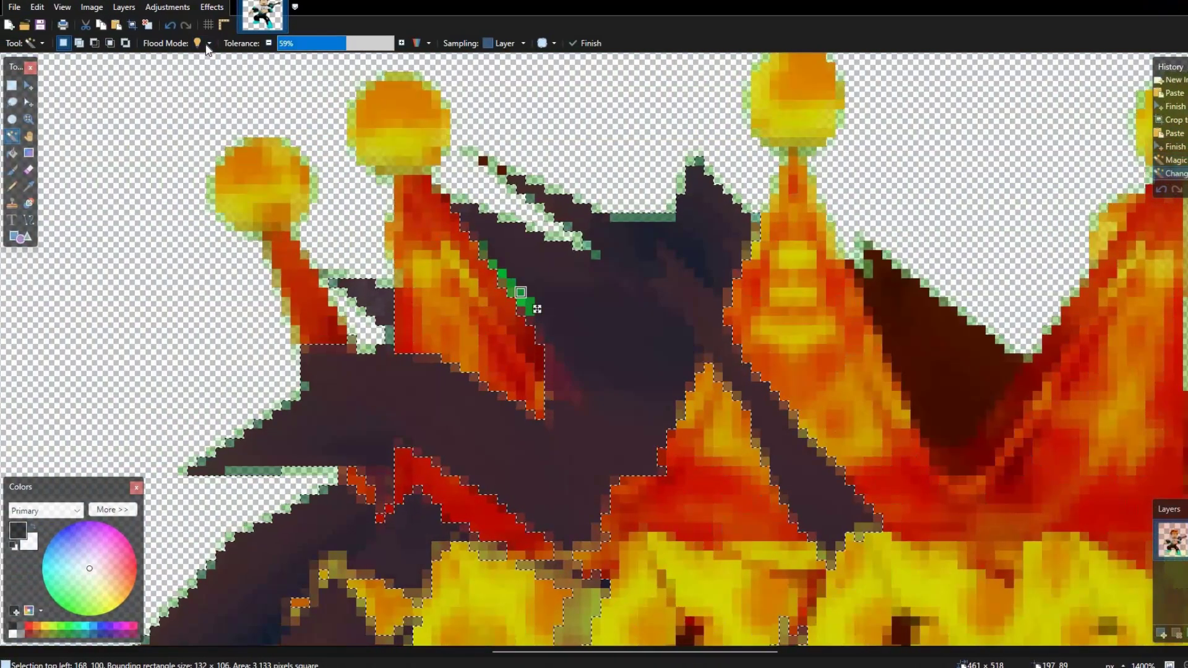
Set the Magic Wand's flood mode to Global and its tolerance to 39%.
left_click(204, 45)
left_click(207, 45)
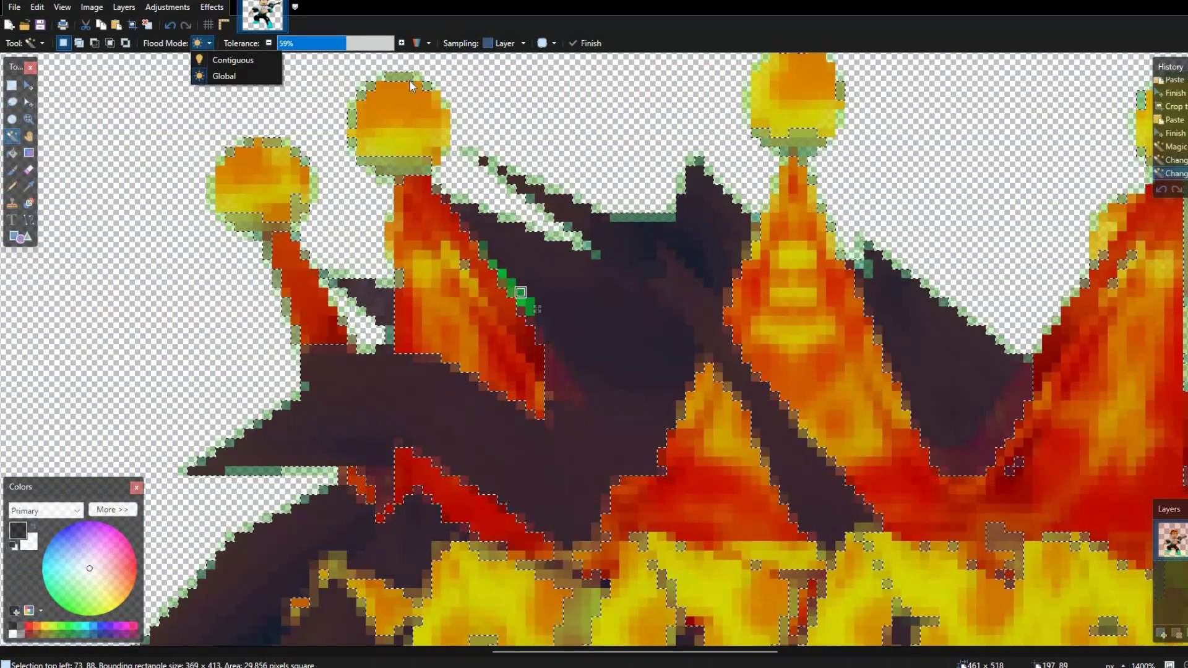
left_click(340, 46)
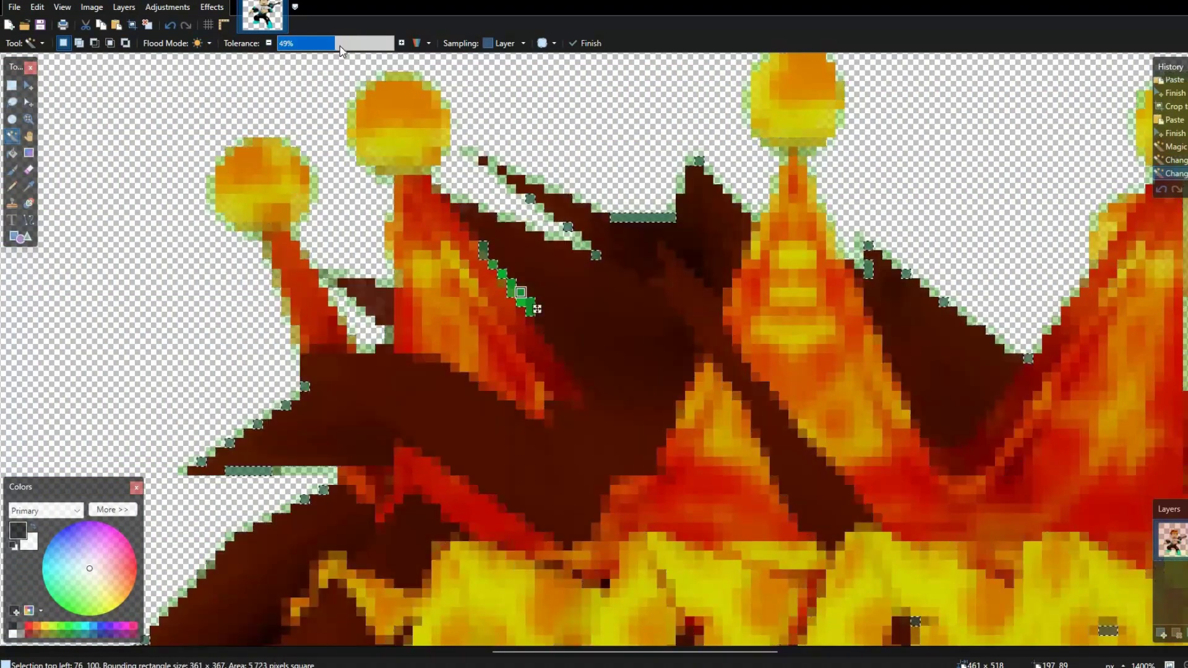
left_click(340, 46)
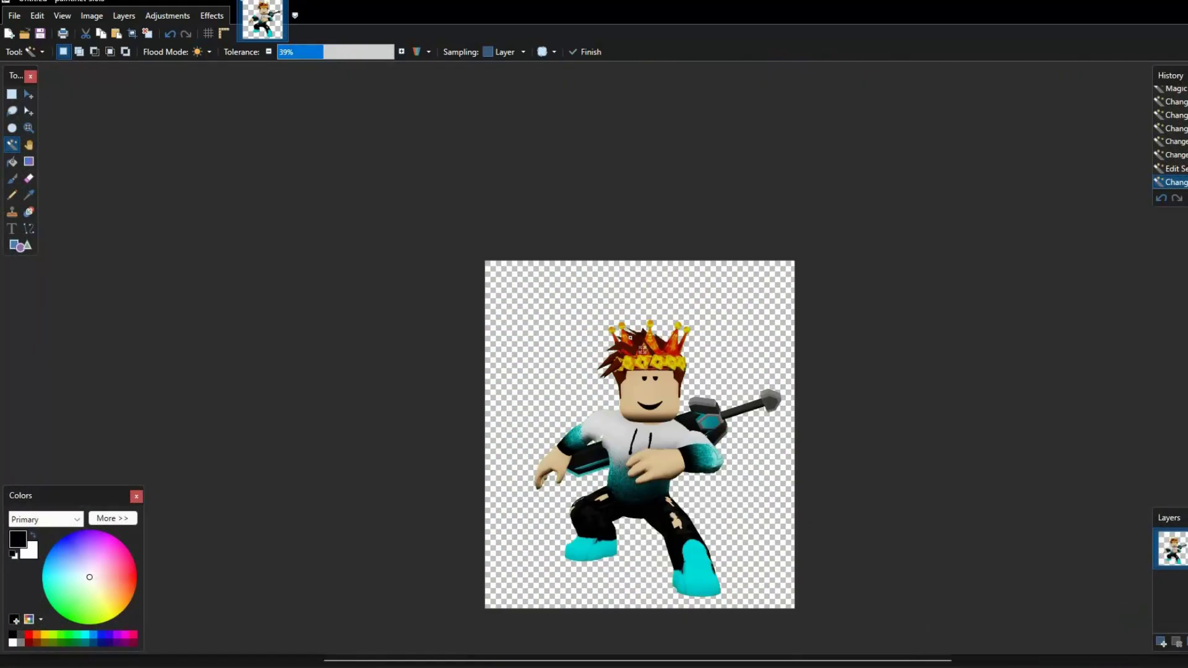
Move the selected leftover green pixels off the canvas to remove them from the avatar.
key("ctrl+plus")
key("ctrl+plus")
key("ctrl+plus")
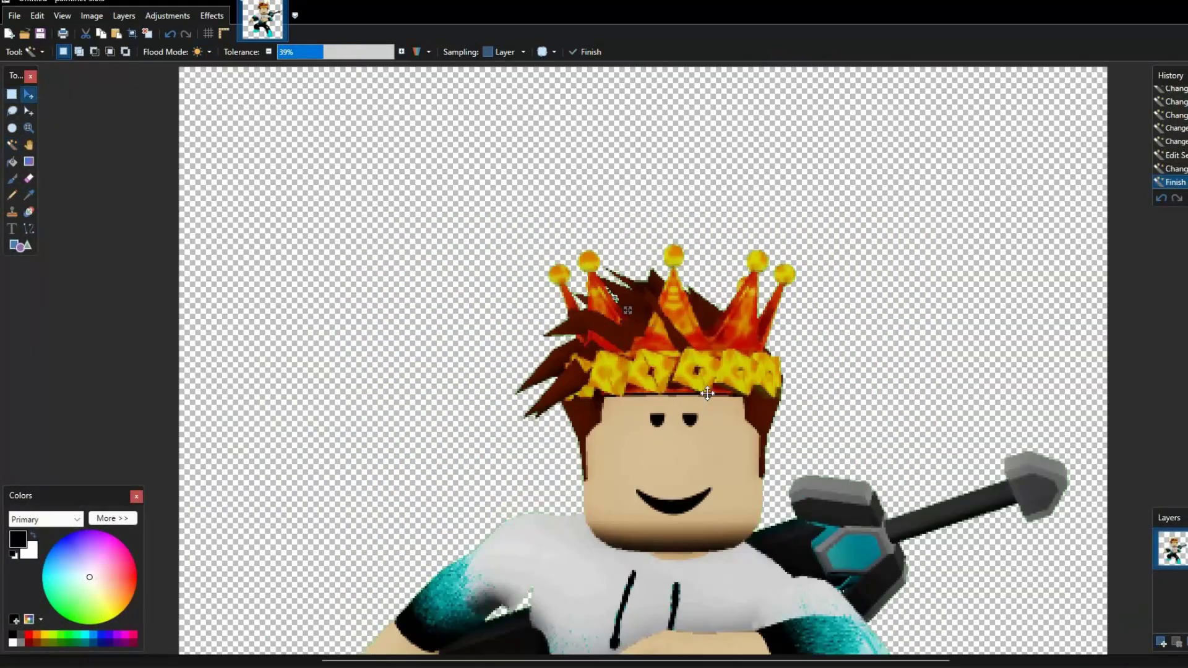
key("m")
left_click_drag(514, 542, 161, 514)
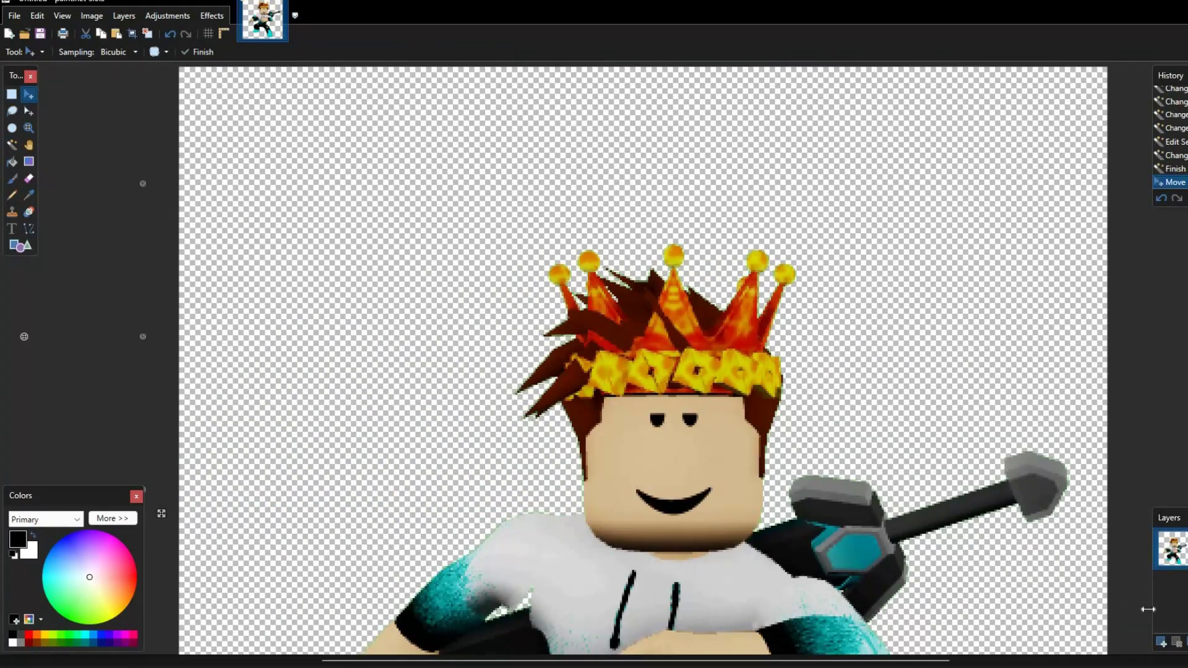
Select the leftover dark green edge pixels around the avatar's hair with the Magic Wand in Global mode at 39% tolerance.
left_click(11, 145)
scroll(640, 359, "down", 3)
scroll(640, 359, "up", 8)
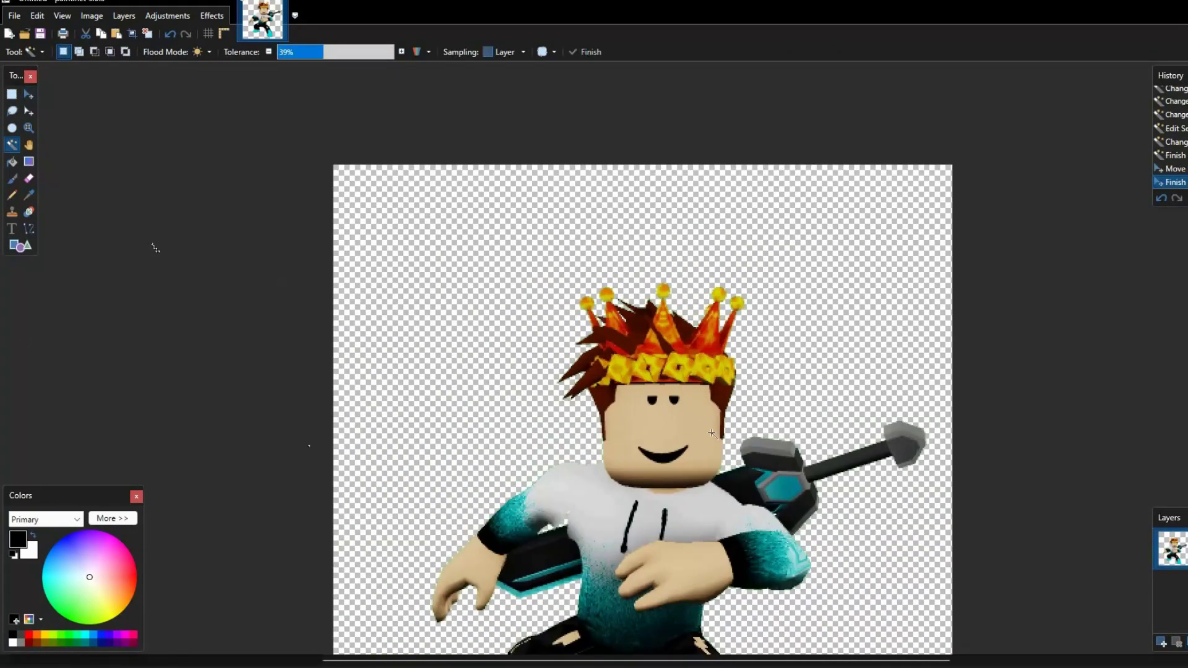
scroll(641, 359, "up", 3)
scroll(697, 472, "up", 3)
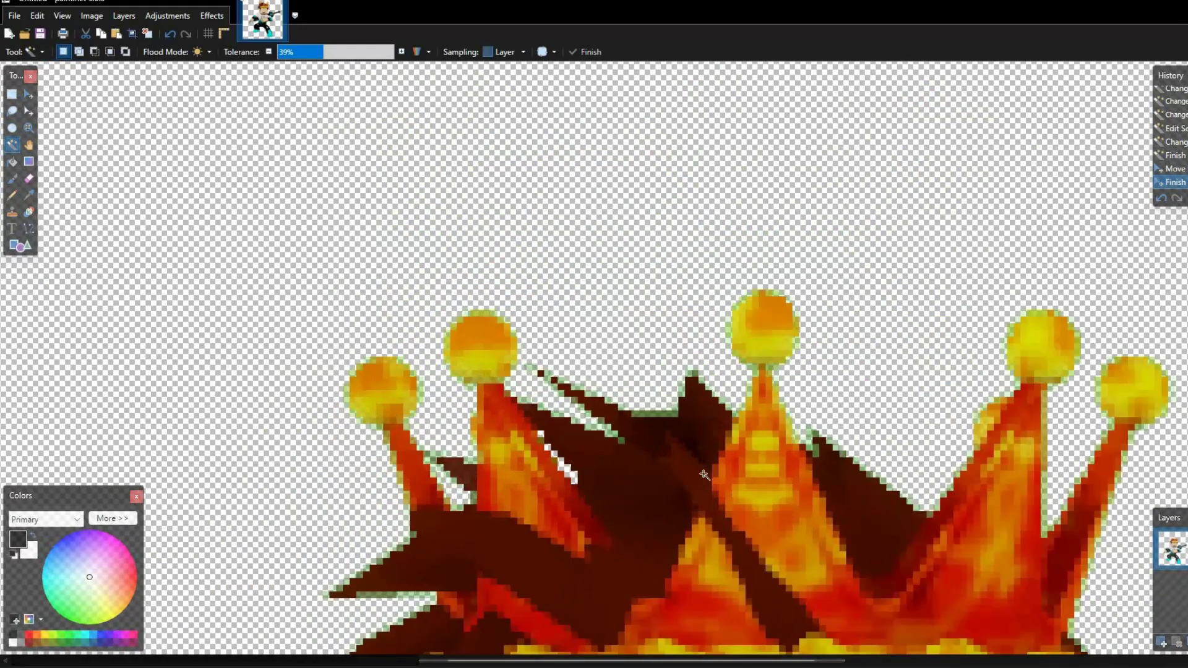
left_click(697, 470)
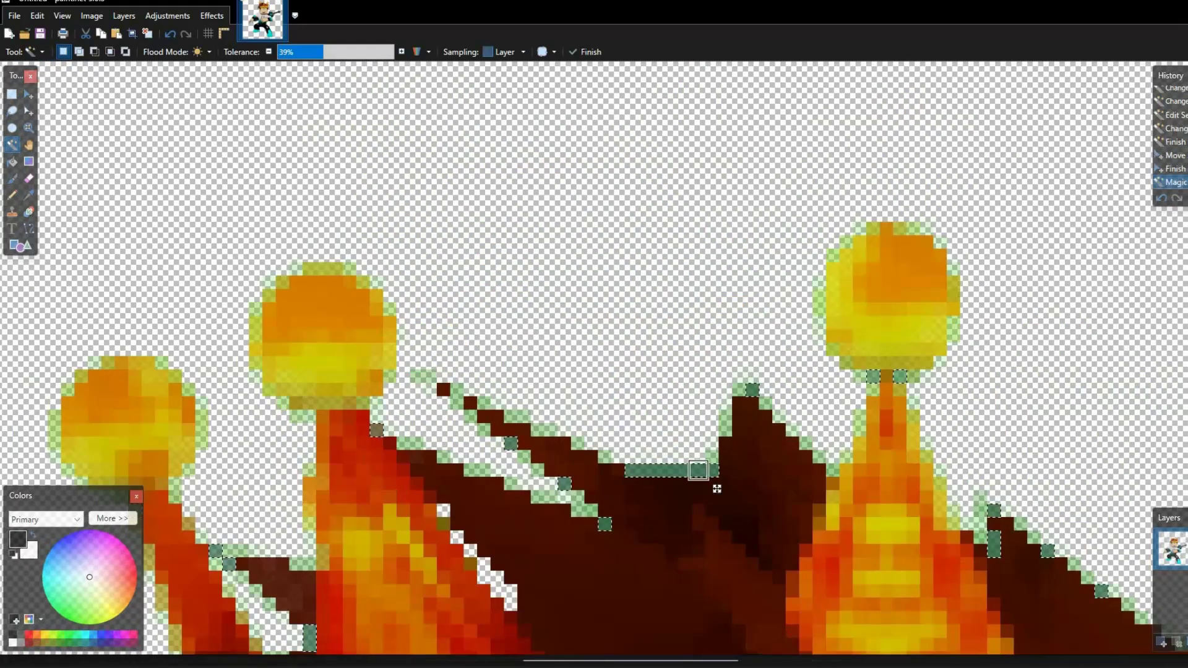
scroll(698, 470, "down", 3)
scroll(266, 212, "down", 10)
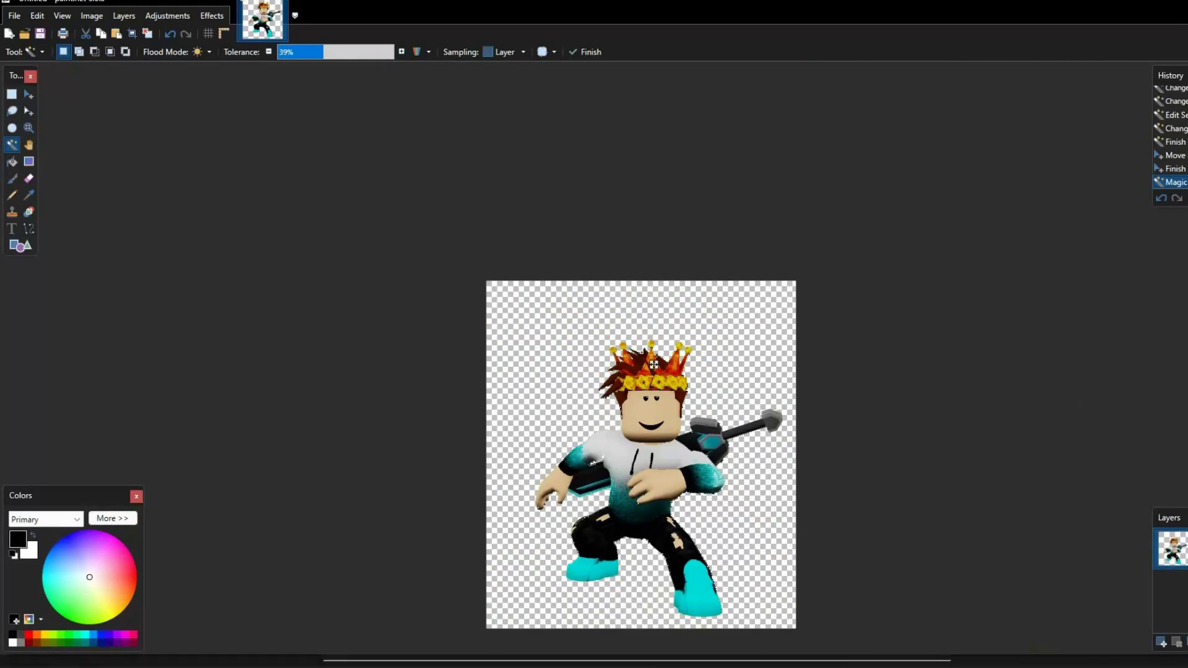
Subtract the pixels around the front hand and shirt from the selection with rectangles, and move the remaining edge pixels off the canvas.
key("m")
scroll(643, 488, "up", 5)
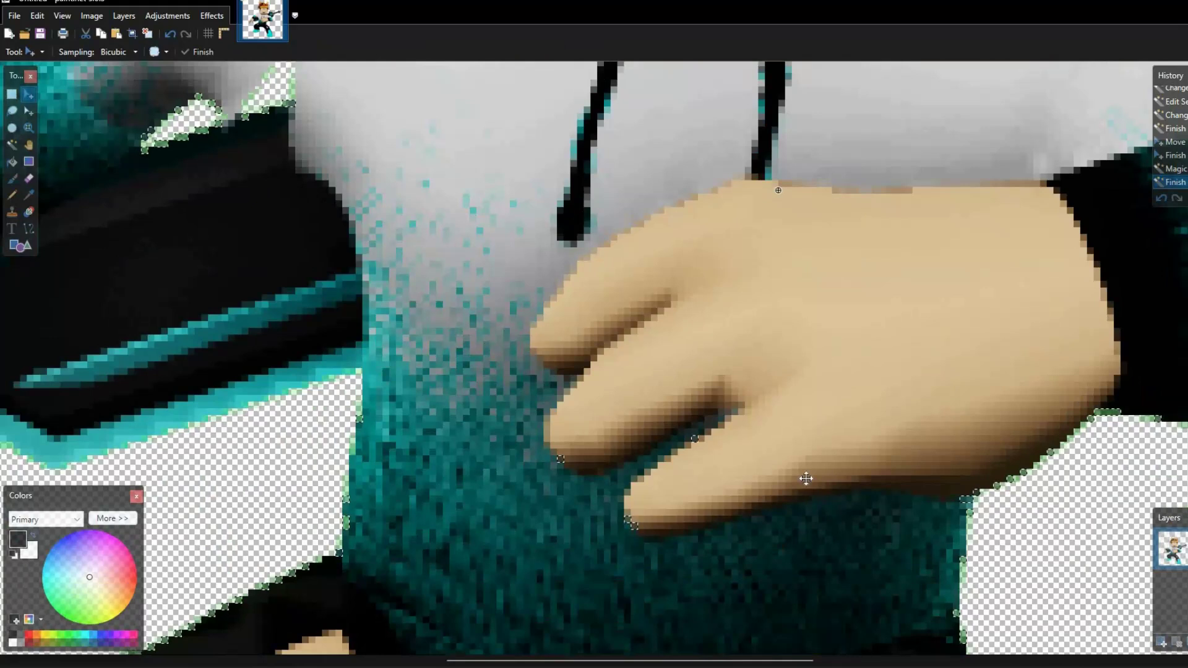
left_click(12, 94)
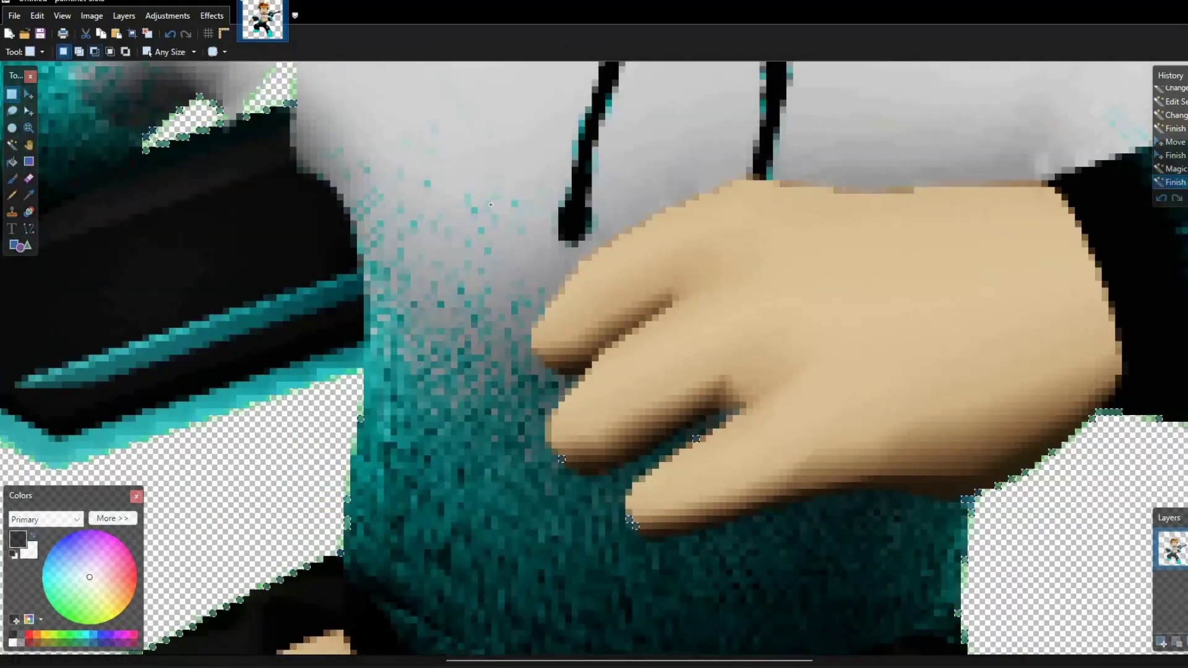
left_click_drag(809, 568, 458, 134)
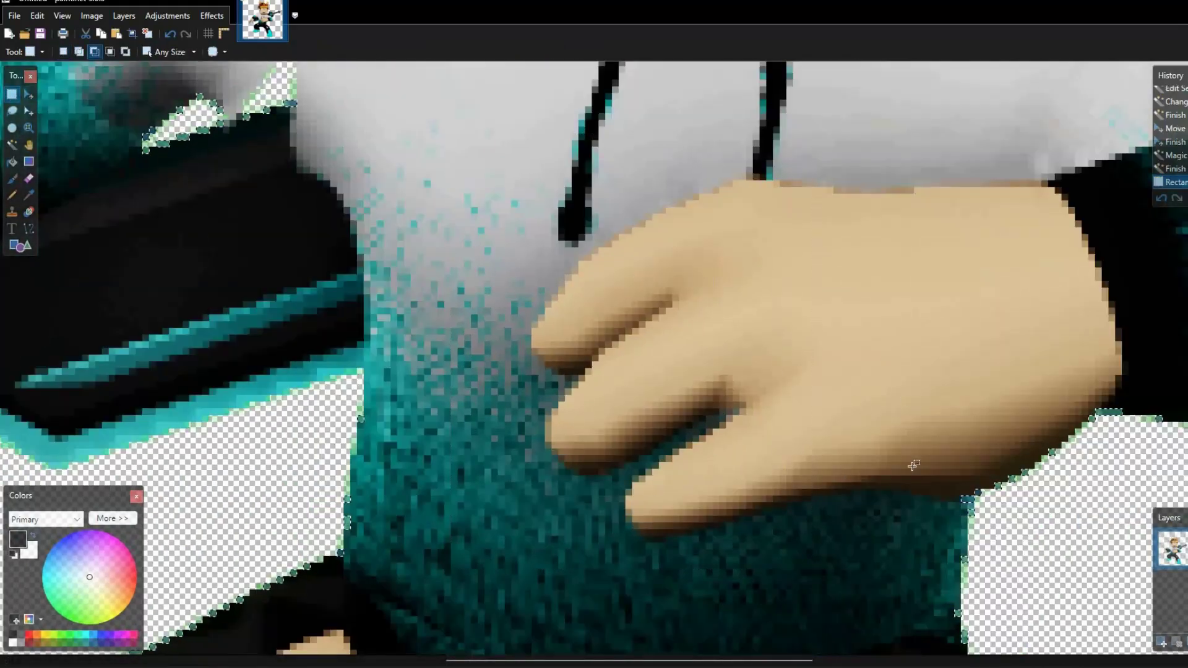
left_click_drag(959, 513, 912, 465)
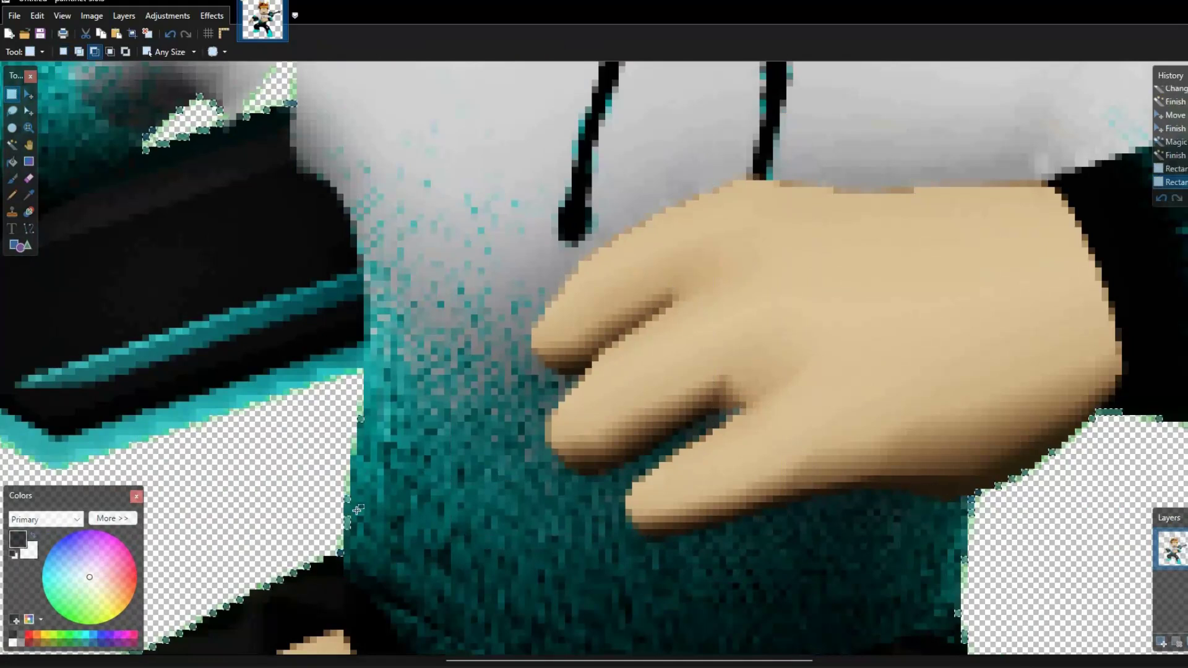
left_click_drag(352, 523, 343, 509)
scroll(414, 605, "down", 6)
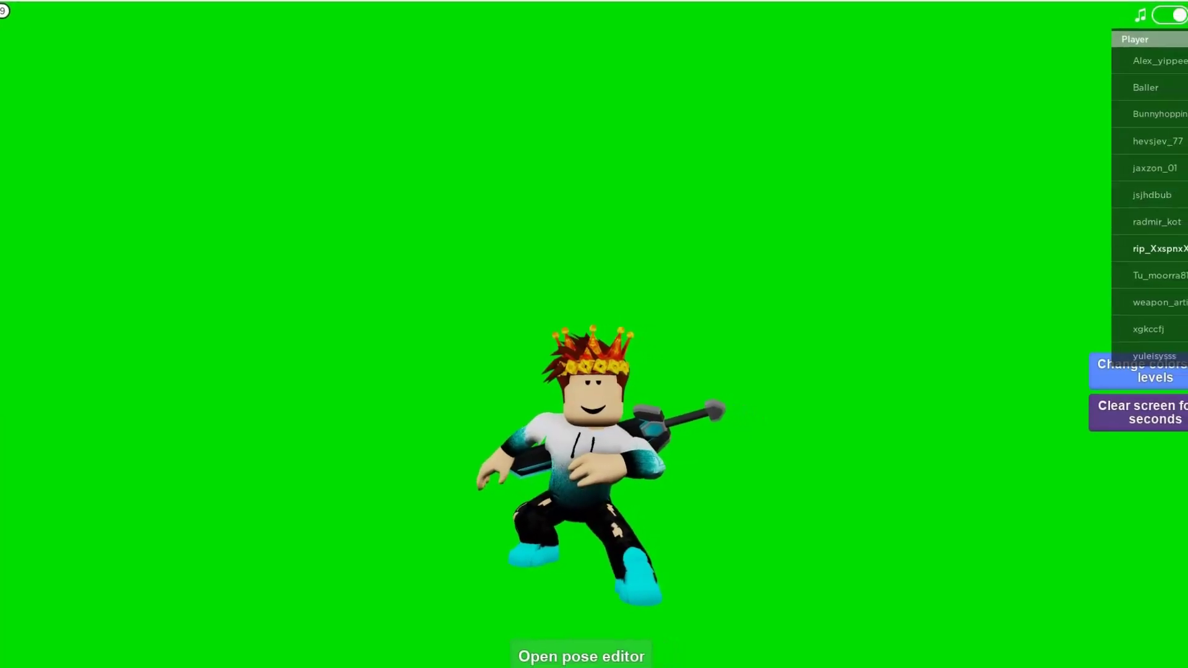
In the Roblox green-screen game, try changing the backdrop's hue from green to red and to blue.
key("Tab")
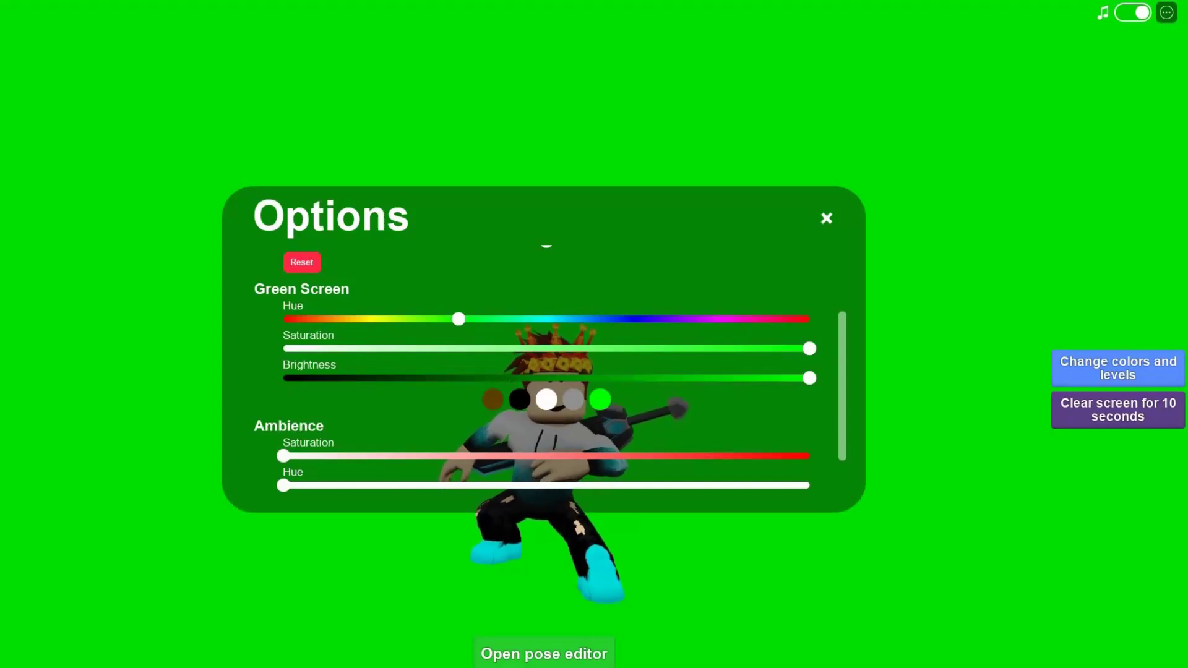
left_click_drag(459, 319, 809, 319)
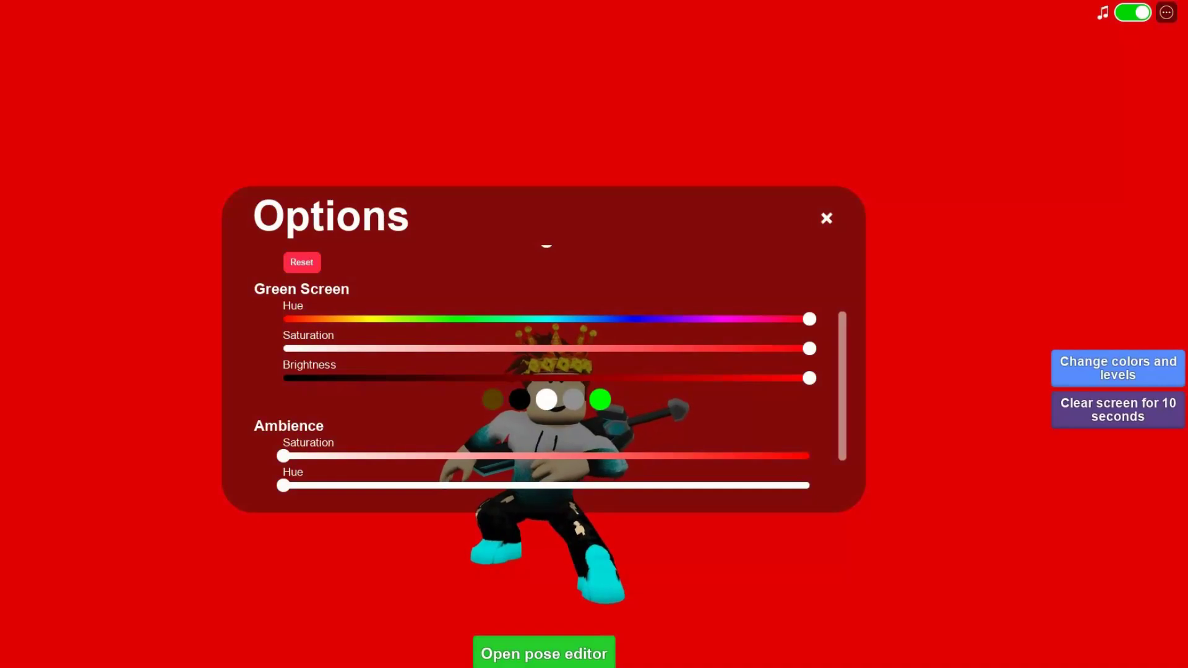
key("Tab")
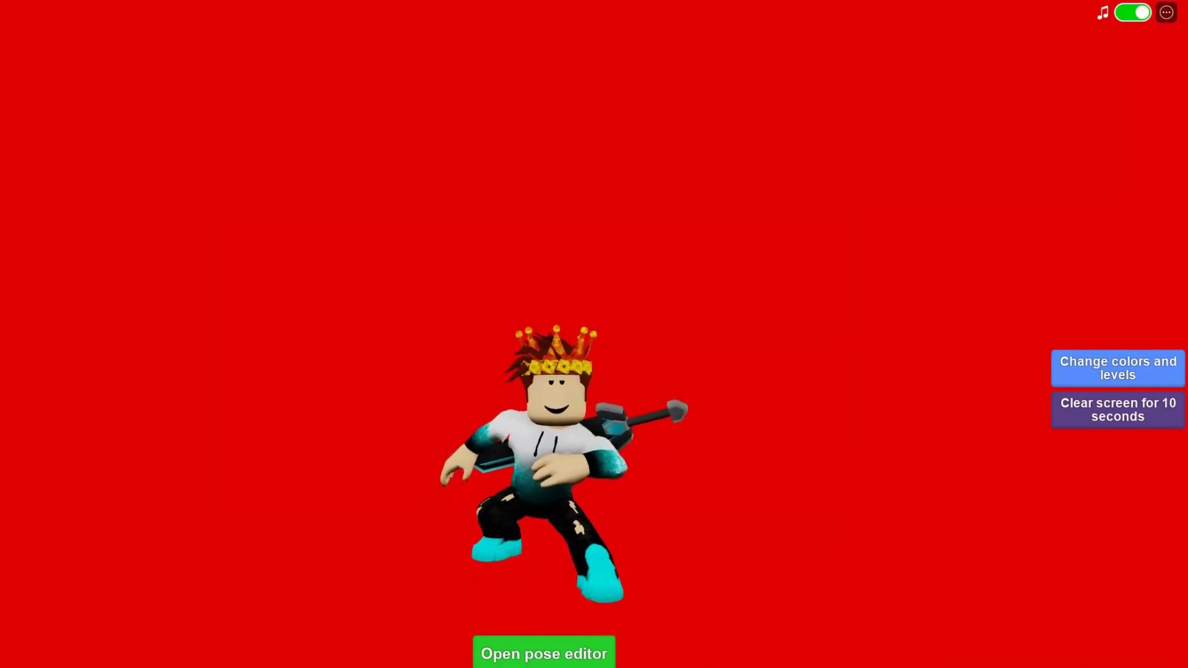
key("Tab")
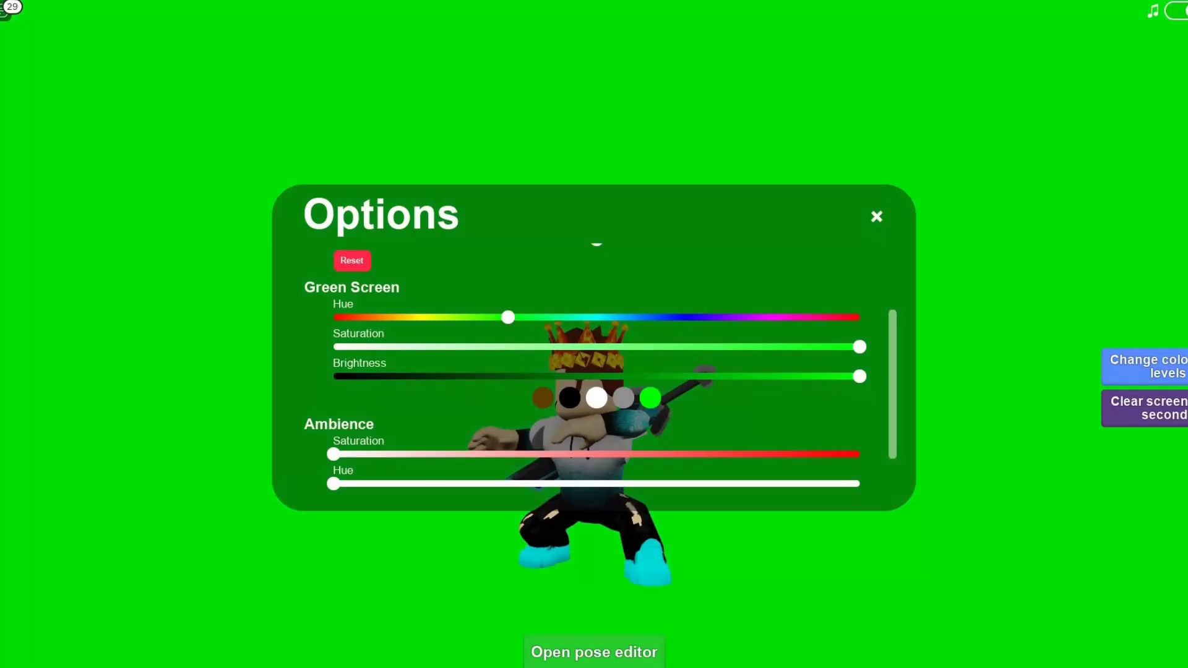
mouse_move(516, 317)
left_mouse_down()
mouse_move(372, 317)
mouse_move(677, 317)
left_mouse_up()
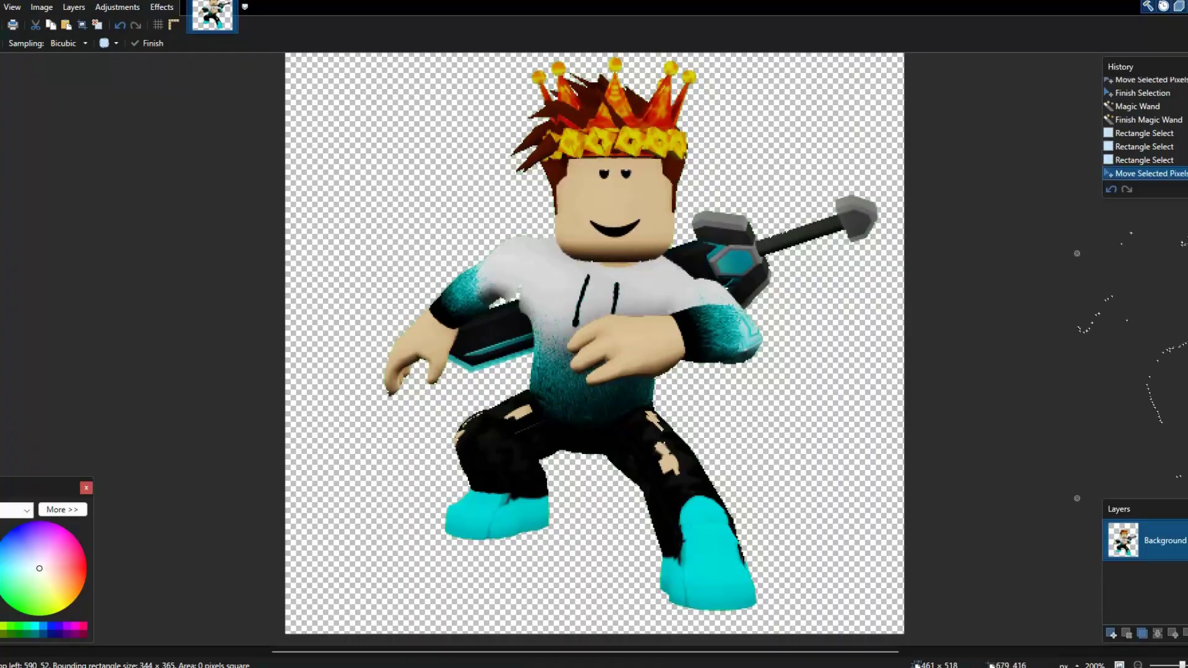
Back in paint.net, undo the last pixel move, the rectangle subtractions and the Magic Wand selection.
scroll(592, 317, "down", 2)
scroll(775, 521, "up", 2)
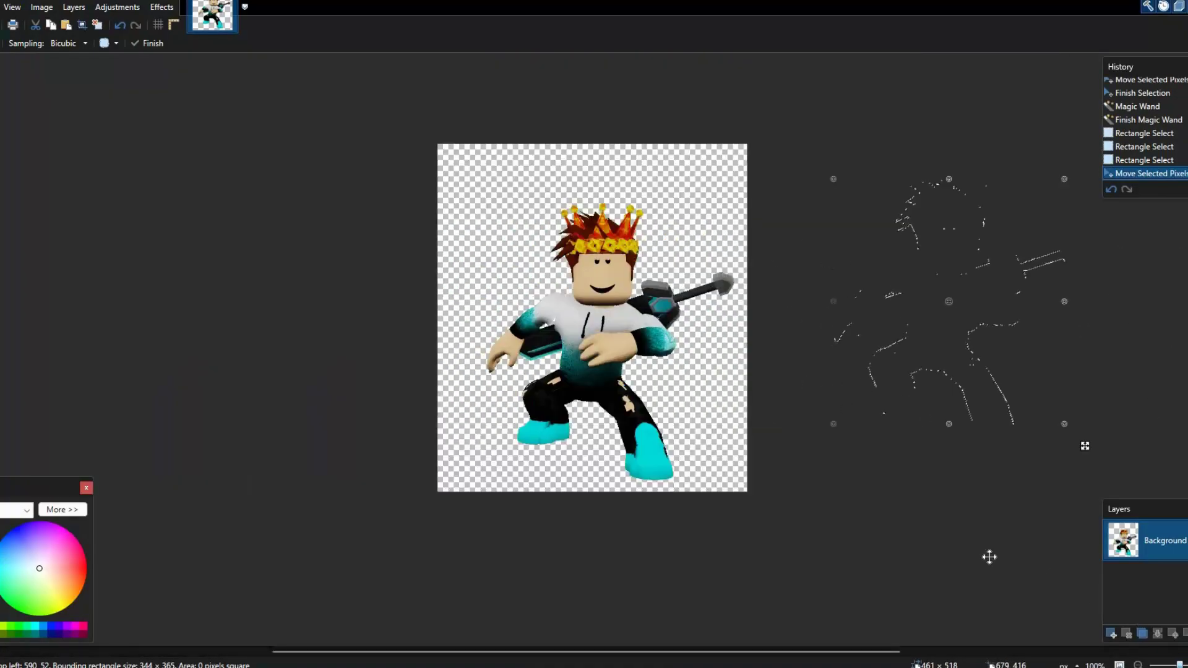
key("ctrl+z")
key("ctrl+z")
key("ctrl+z")
key("ctrl+z")
key("ctrl+z")
key("ctrl+z")
key("ctrl+z")
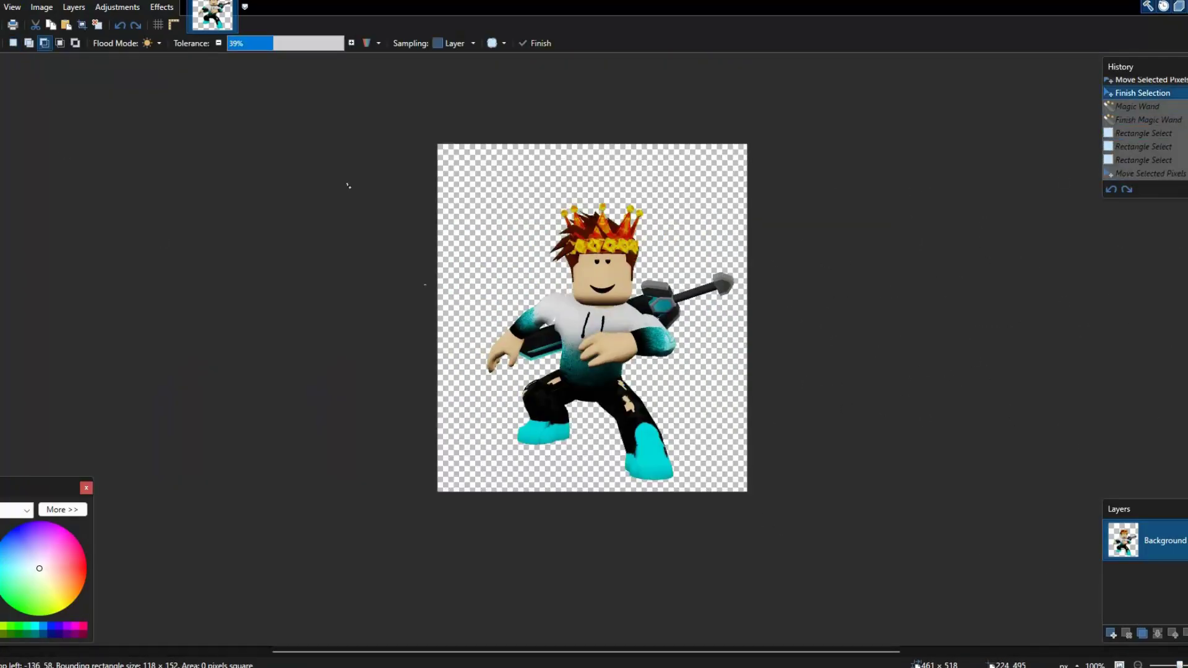
Select the whole canvas with Rectangle Select in Replace mode, and add a new layer below the avatar's layer.
key("s")
left_click(29, 99)
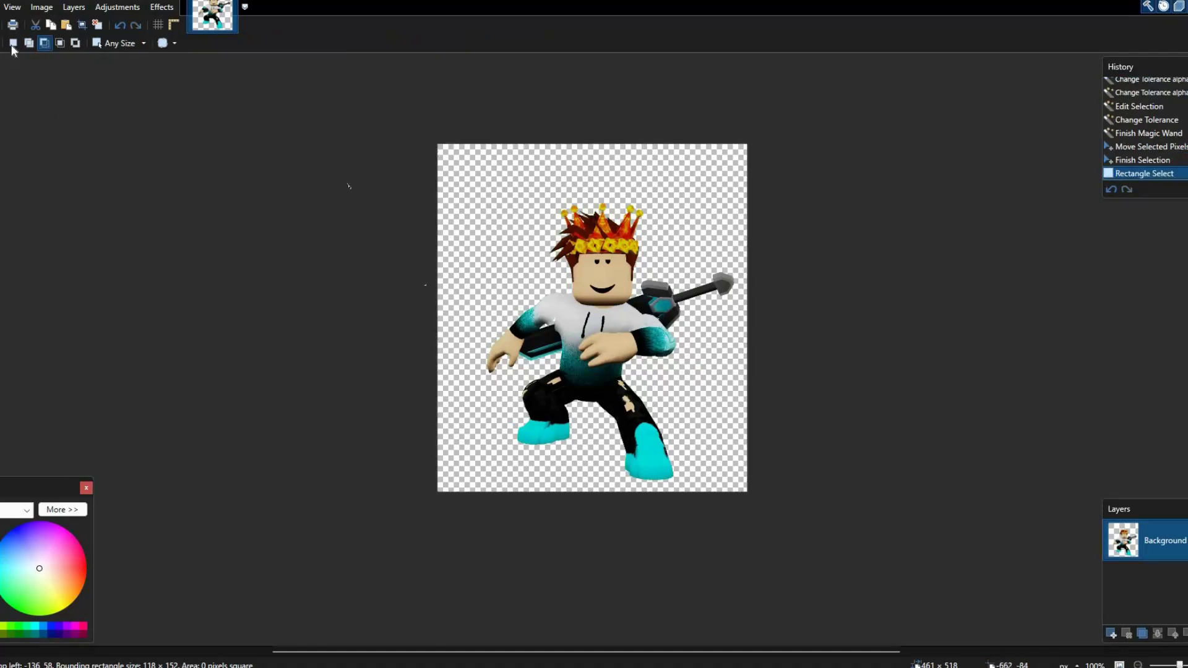
key("ctrl+a")
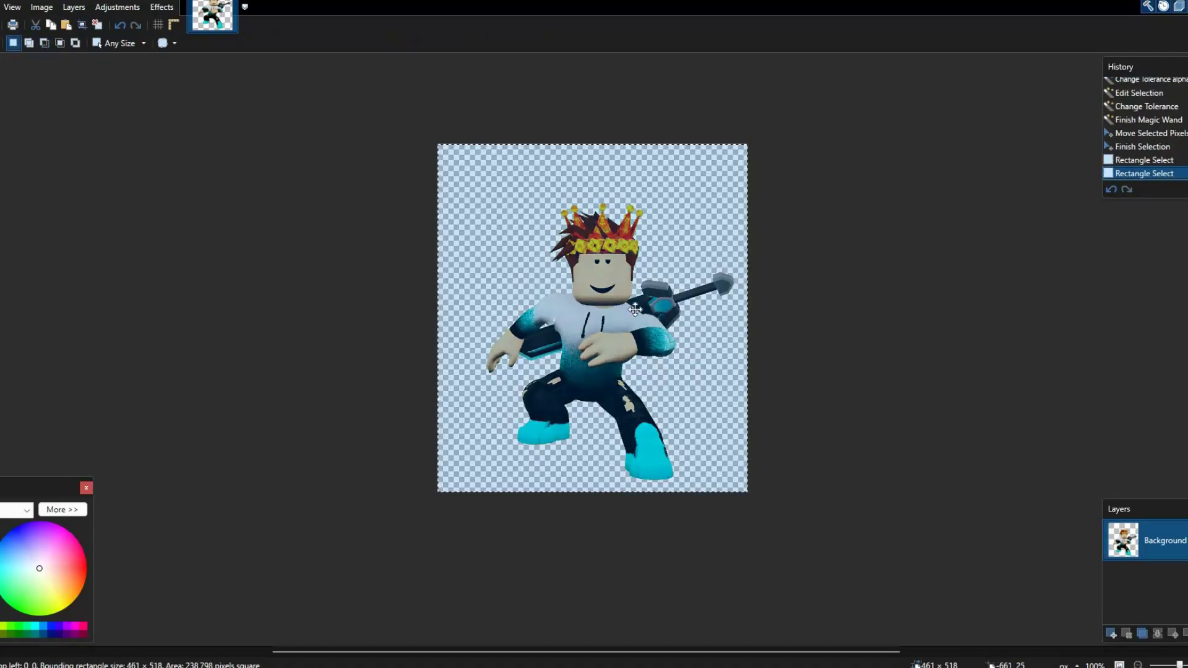
key("m")
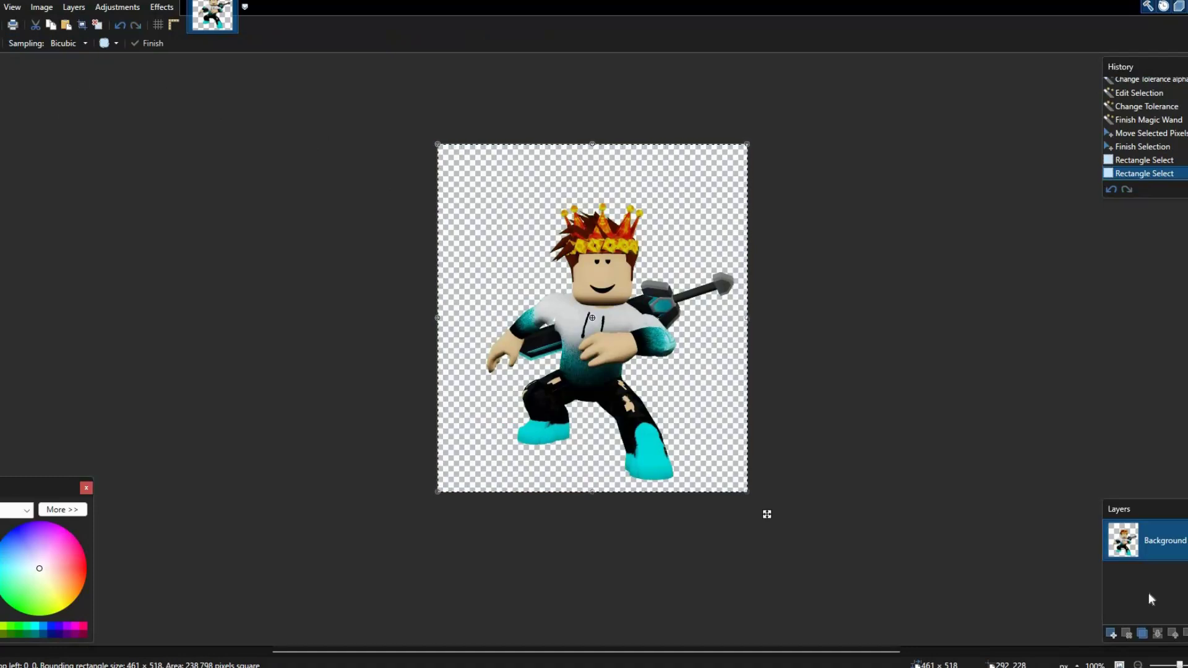
left_click(1112, 635)
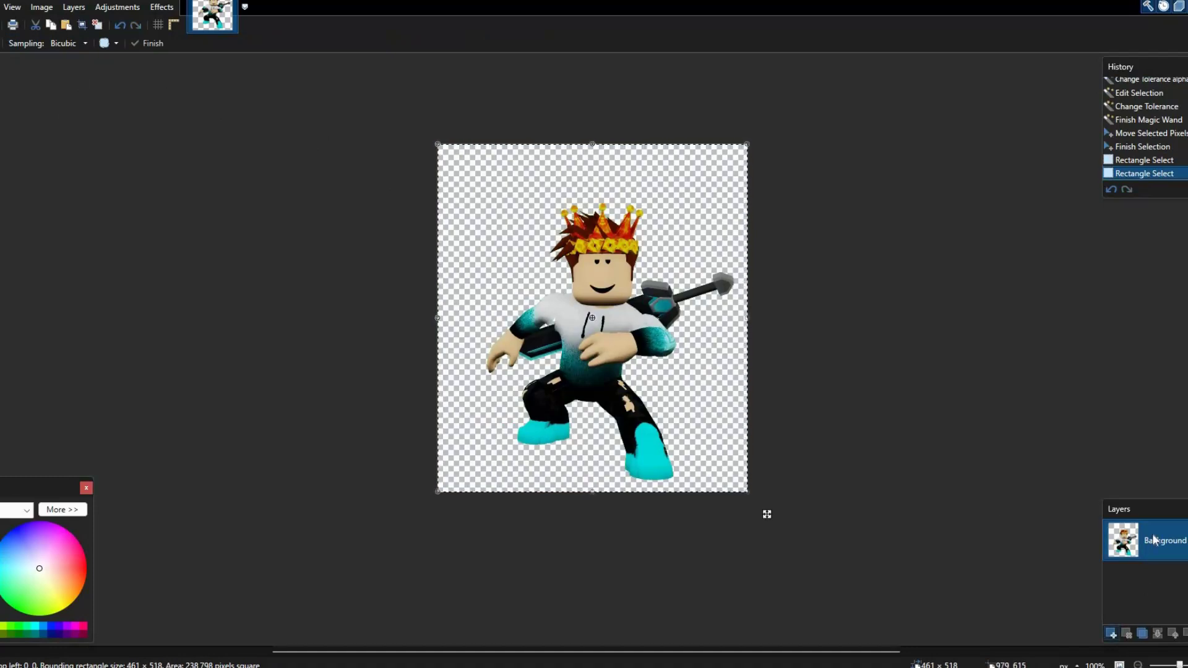
left_click_drag(1154, 591, 1154, 542)
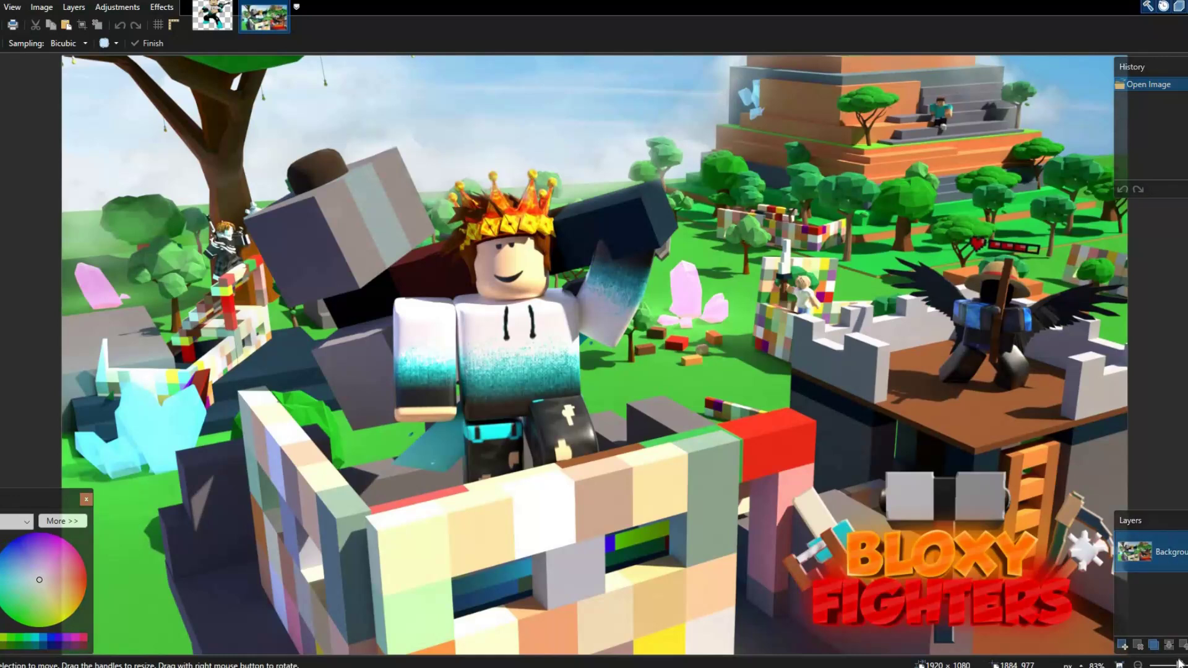
scroll(783, 616, "down", 8)
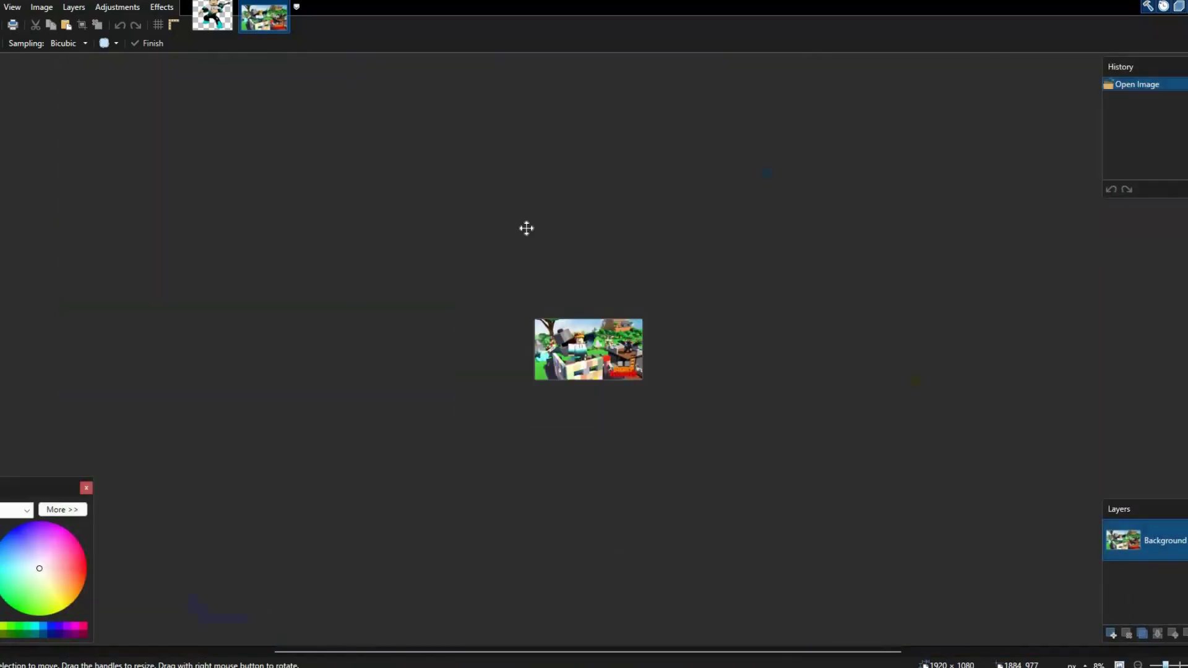
scroll(402, 139, "up", 7)
left_click_drag(503, 333, 504, 344)
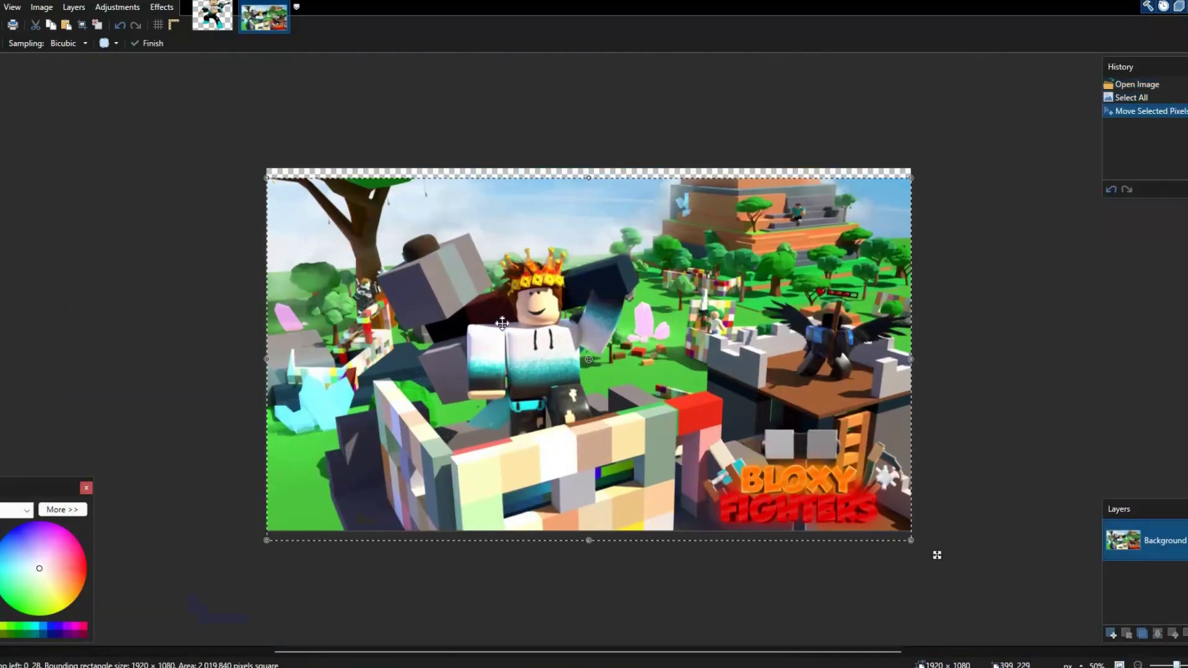
left_click_drag(485, 301, 485, 292)
key("ctrl+z")
key("ctrl+z")
Check the pixel width and height of the Bloxy Fighters image in the Canvas Size settings without changing them.
left_click(74, 7)
mouse_move(41, 7)
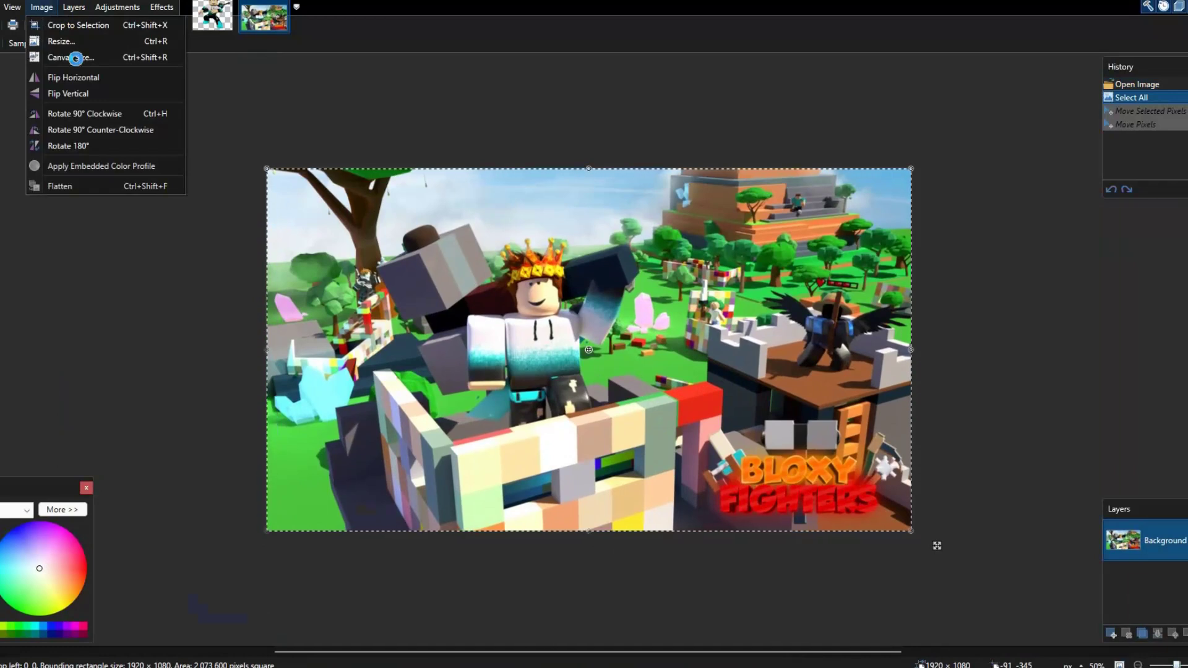
left_click(69, 56)
left_click_drag(670, 174, 801, 155)
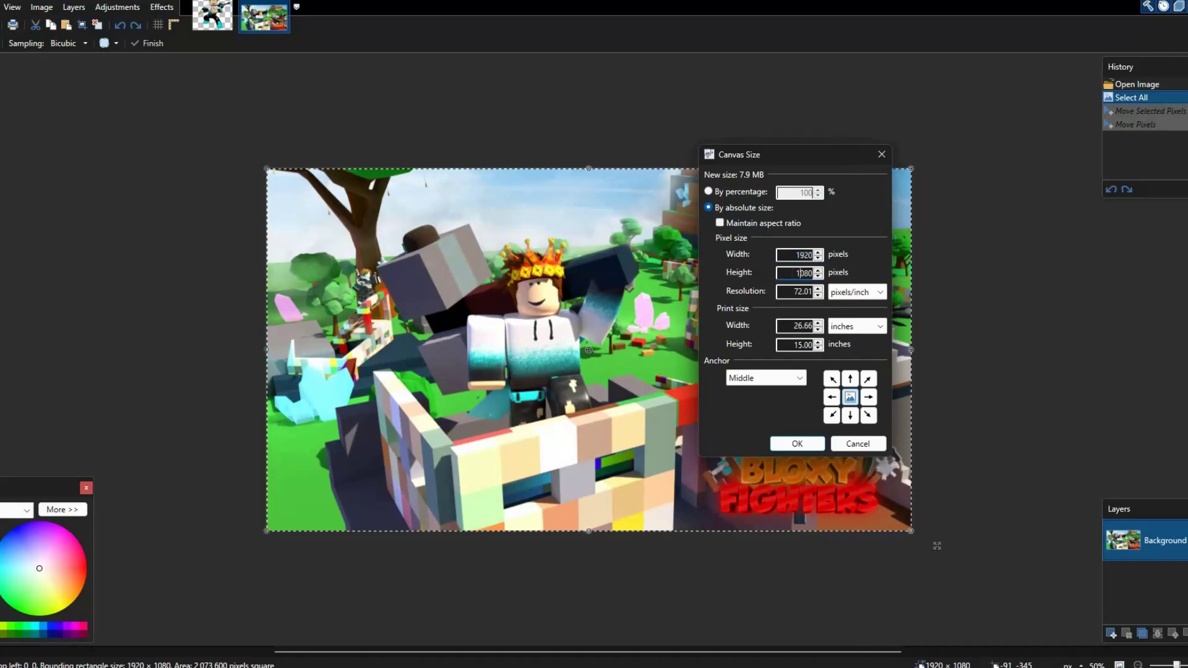
key("Escape")
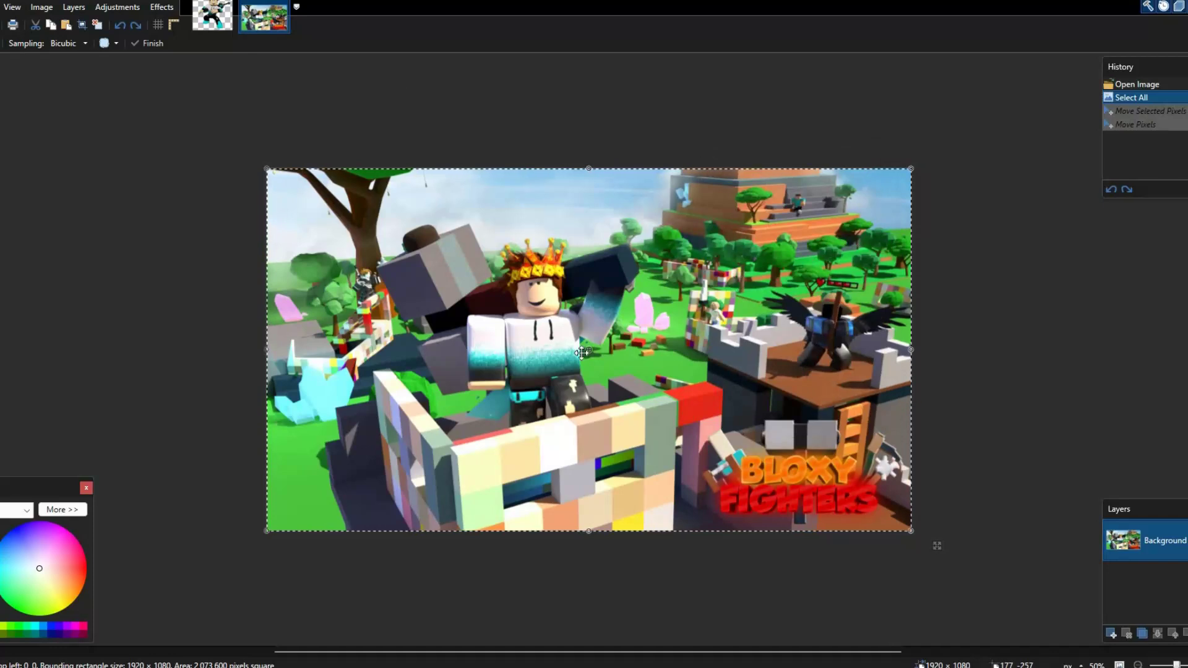
Paste the Bloxy Fighters image into Layer 2 of the avatar file, expanding the canvas to fit it.
key("ctrl+Tab")
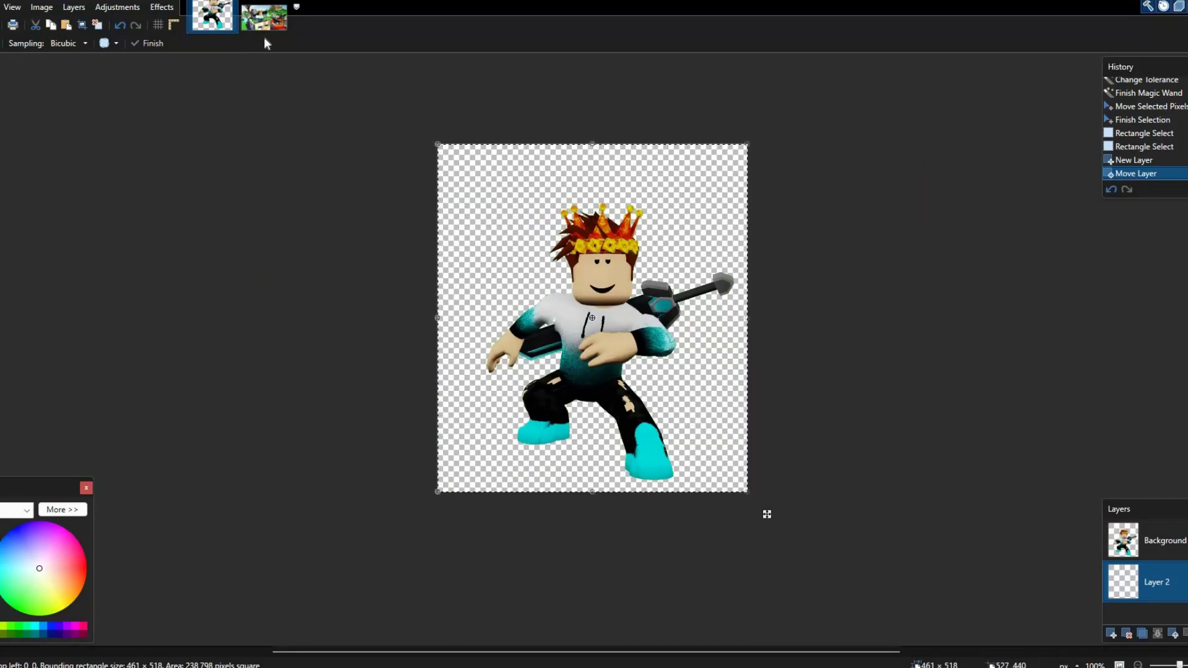
key("ctrl+Tab")
left_click(270, 18)
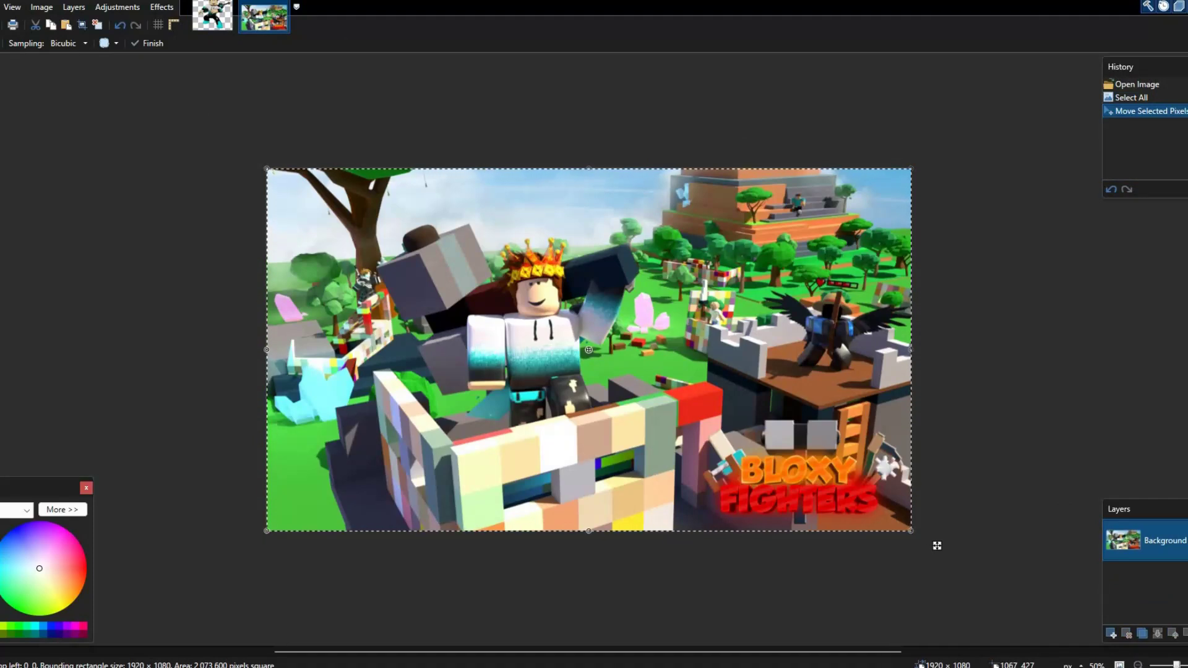
key("ctrl+Tab")
key("ctrl+v")
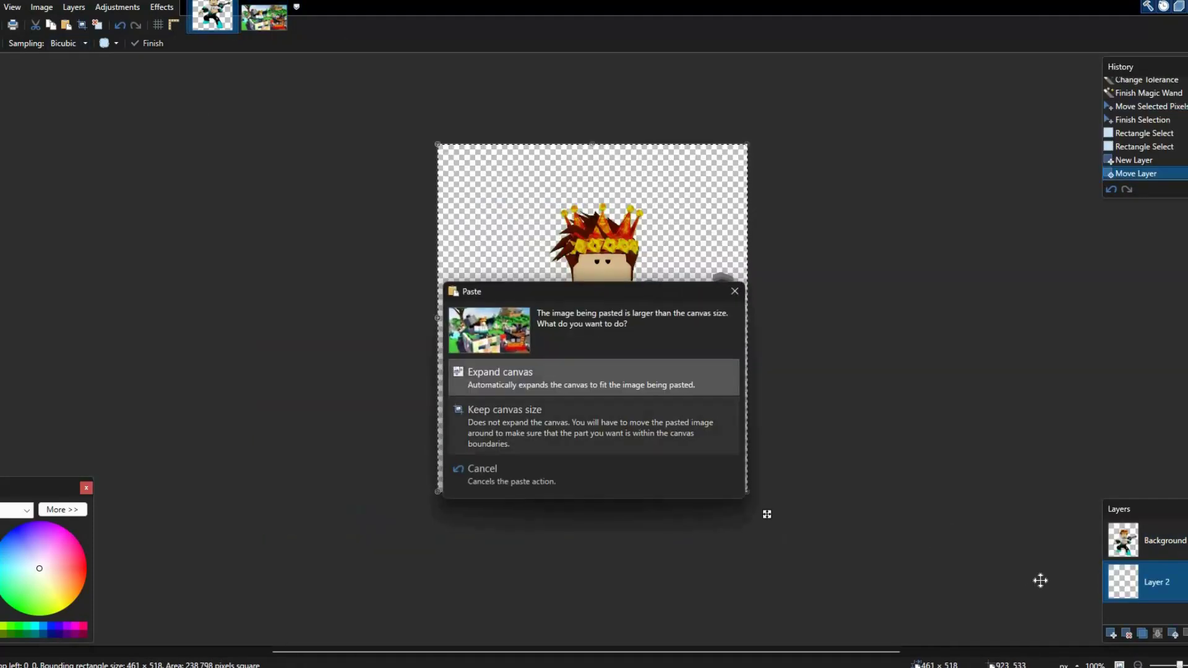
key("Return")
Move the pasted picture off the canvas, and clear the white area around the avatar on the Background layer with the Magic Wand.
scroll(1057, 501, "down", 2)
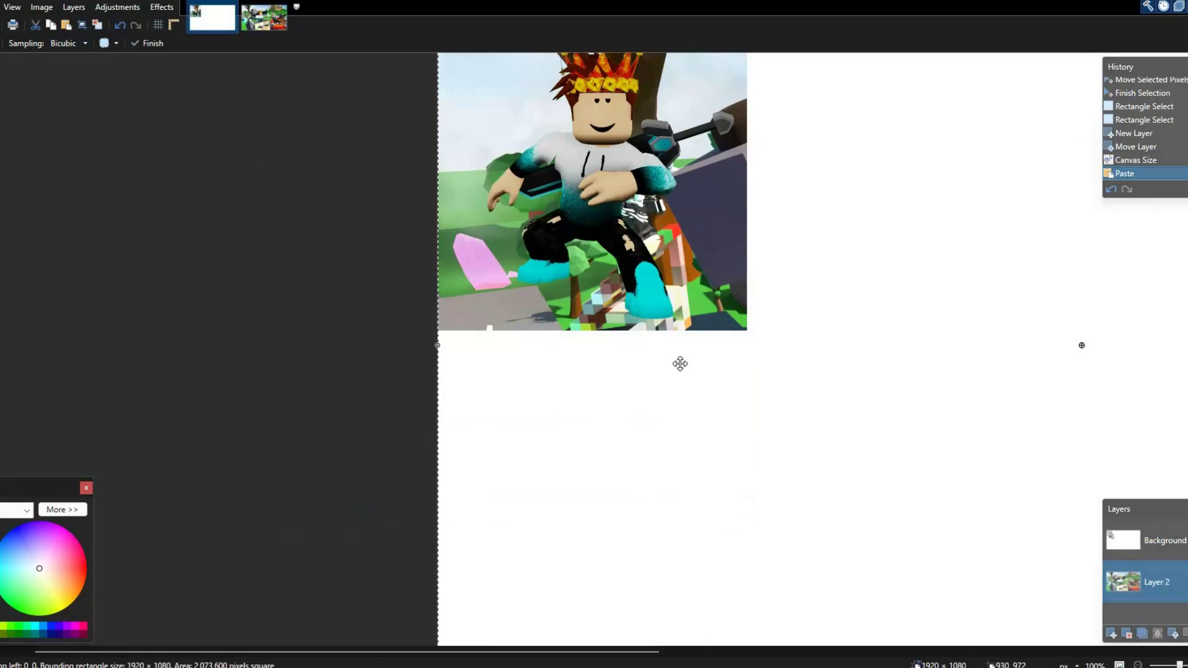
scroll(794, 389, "down", 4)
left_click_drag(893, 453, 372, 380)
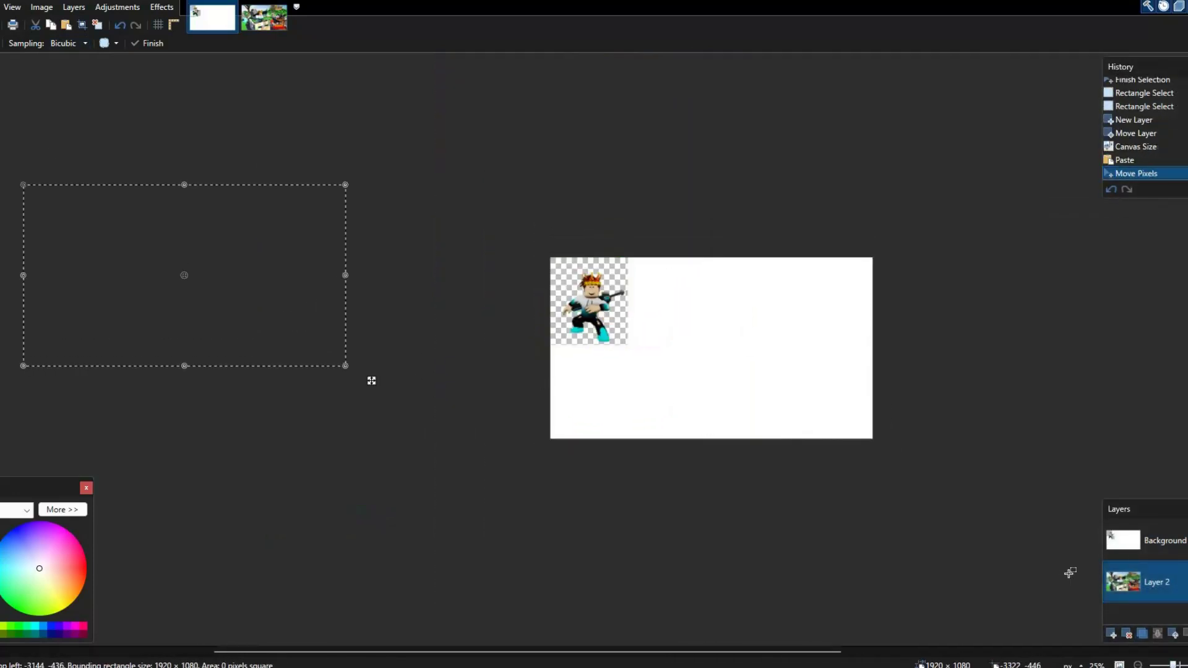
key("s")
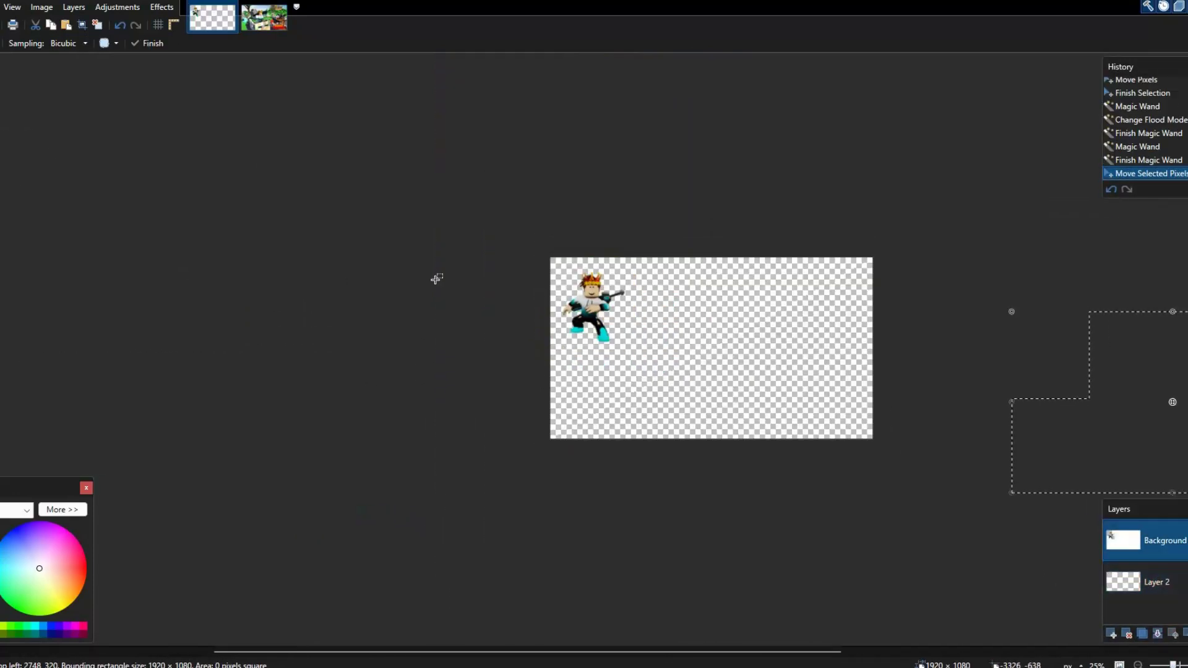
Select the area around the avatar with a rectangle and move the avatar to the middle of the canvas.
key("s")
left_click_drag(548, 254, 691, 405)
key("m")
left_click_drag(615, 363, 730, 403)
key("ctrl+plus")
key("ctrl+plus")
key("ctrl+plus")
key("ctrl+plus")
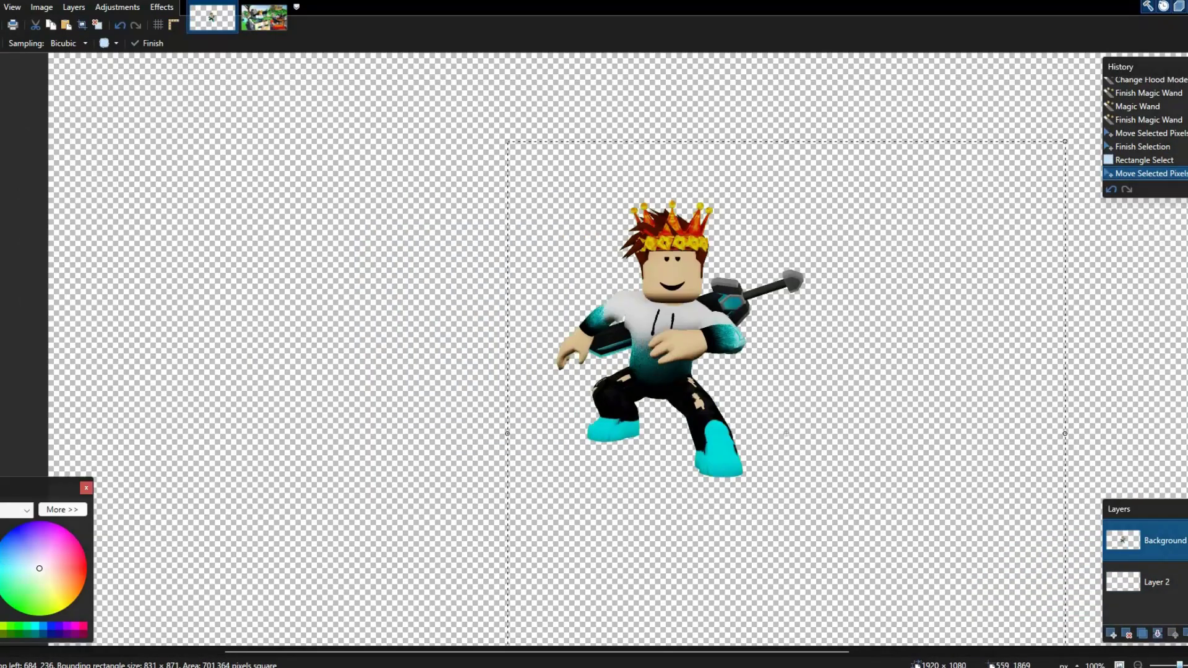
Fill the whole of Layer 2 with solid light blue behind the avatar.
key("ctrl+minus")
key("ctrl+minus")
left_click(1156, 582)
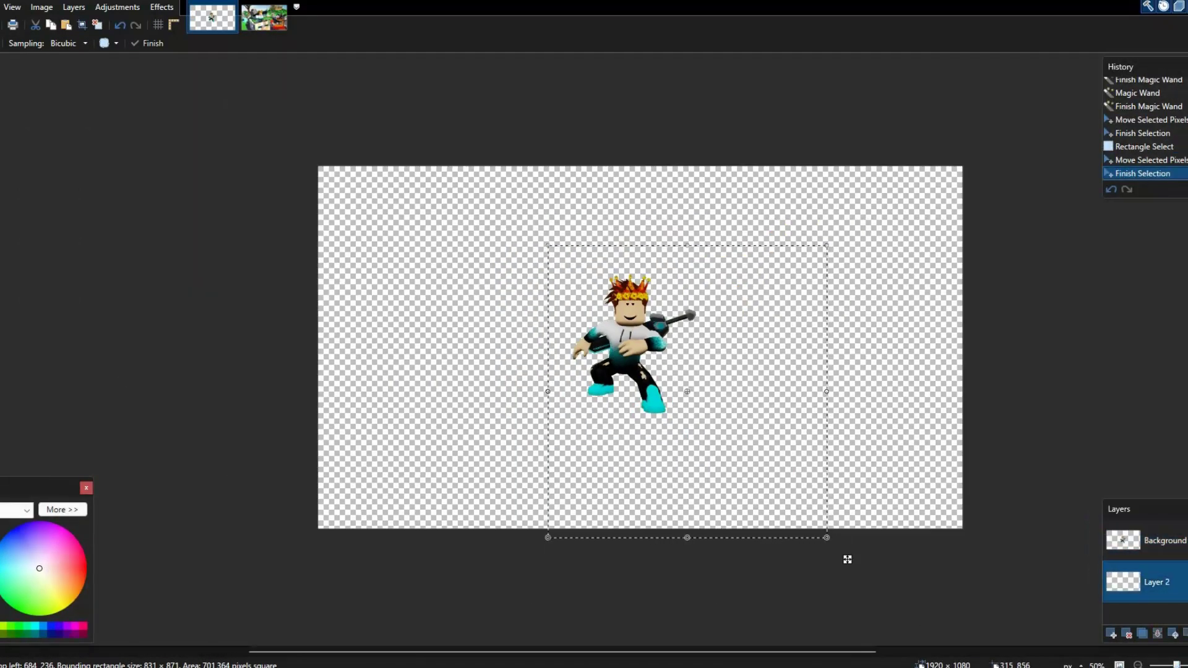
key("s")
key("ctrl+a")
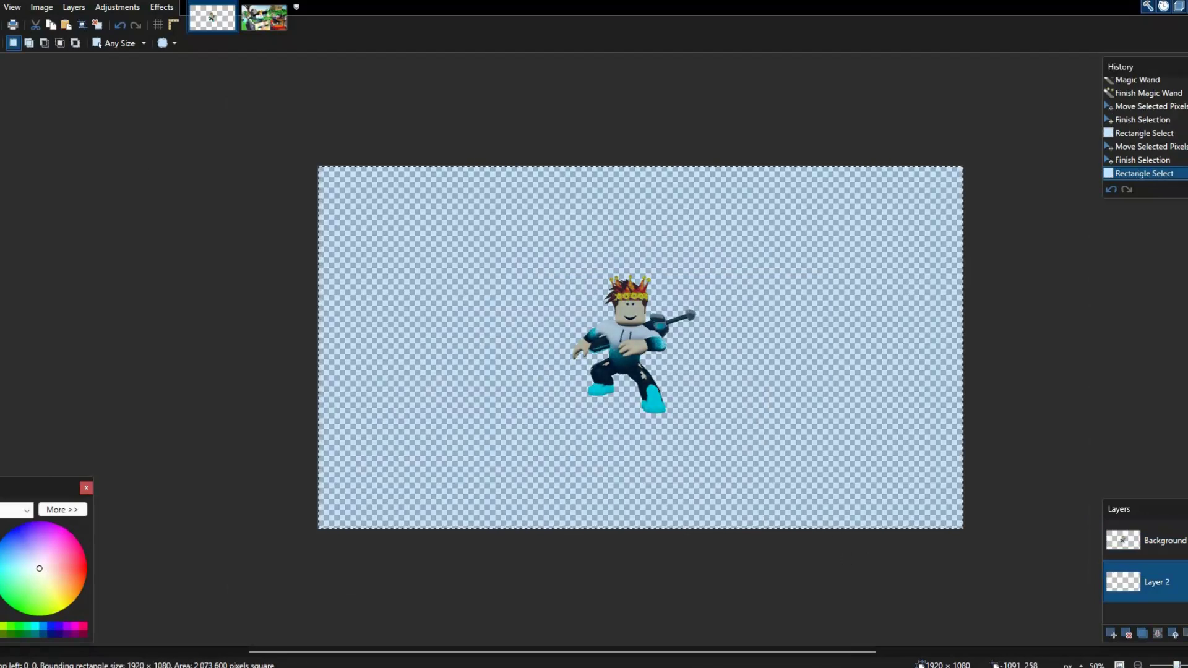
key("f")
left_click(23, 567)
left_click(8, 547)
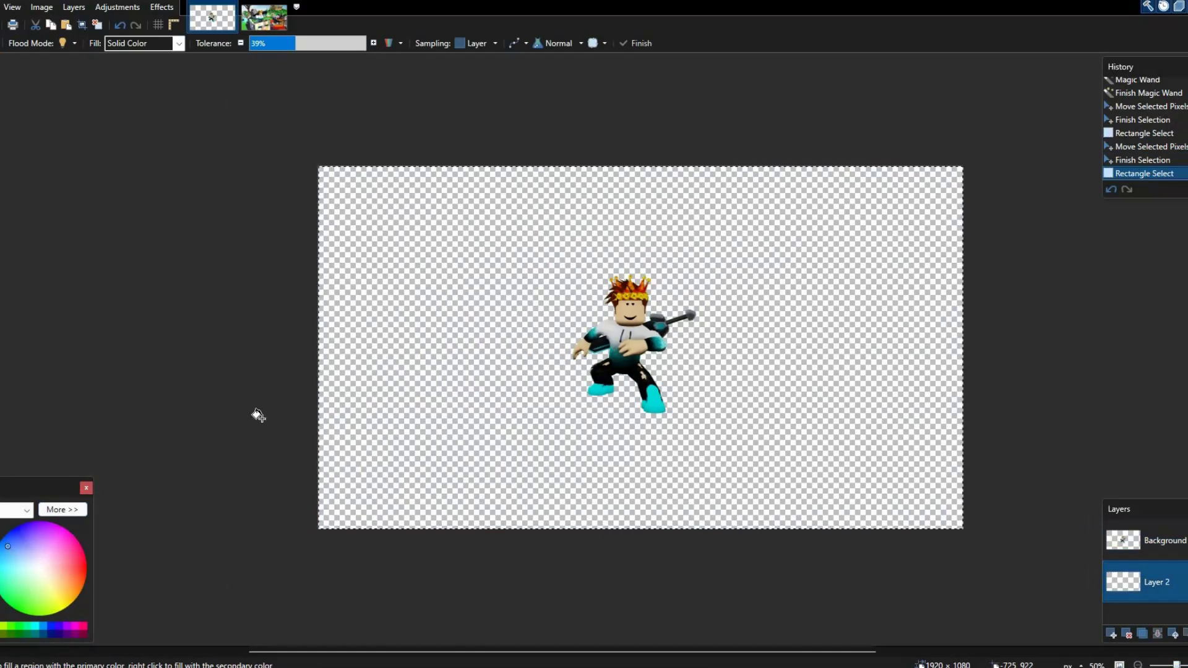
left_click(483, 386)
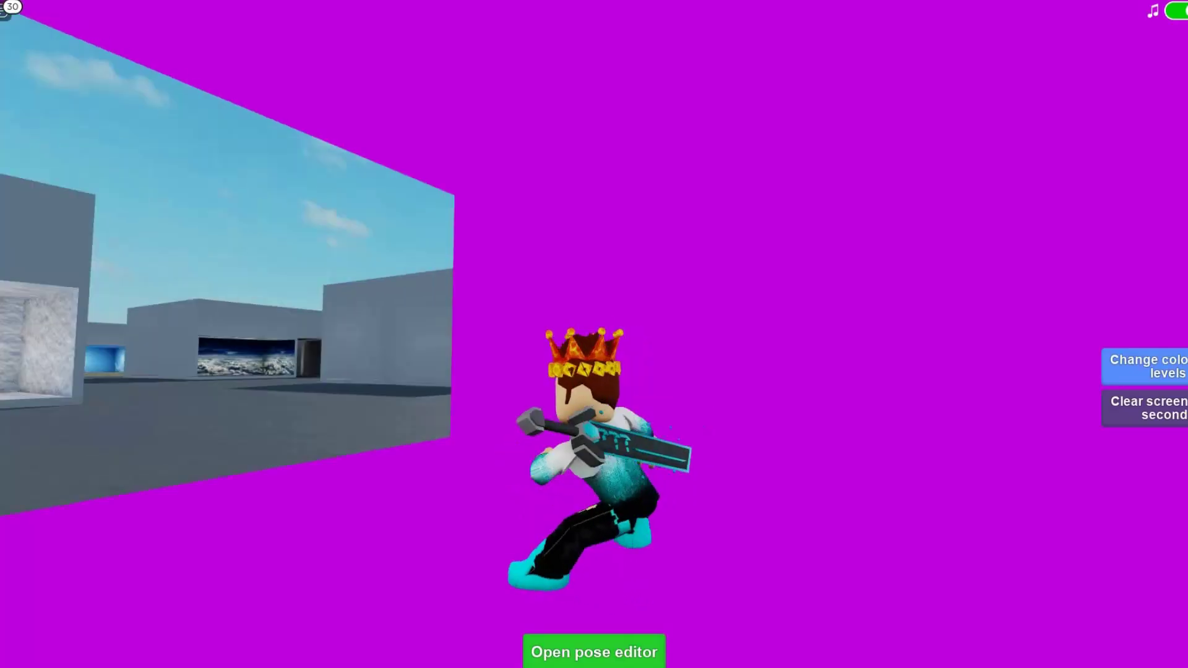
In the Roblox game, walk out onto the street between the background and green screen buildings, and capture a screen snip of the scene.
key("w")
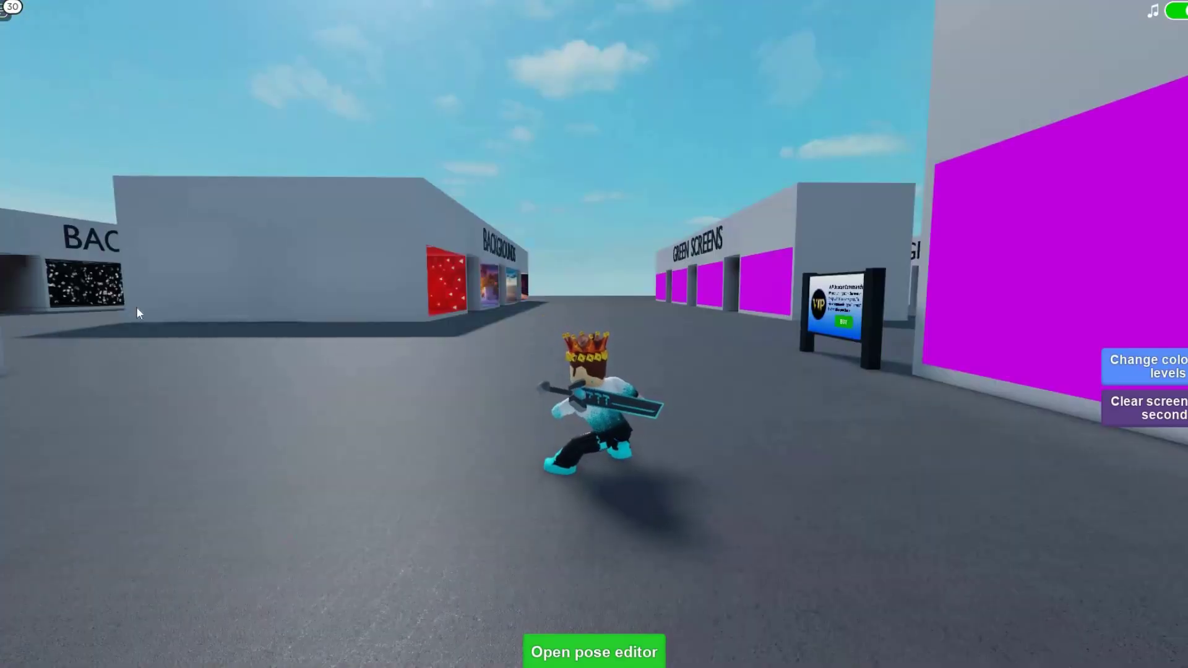
key("super+s")
key("super+shift+s")
left_click_drag(254, 31, 926, 474)
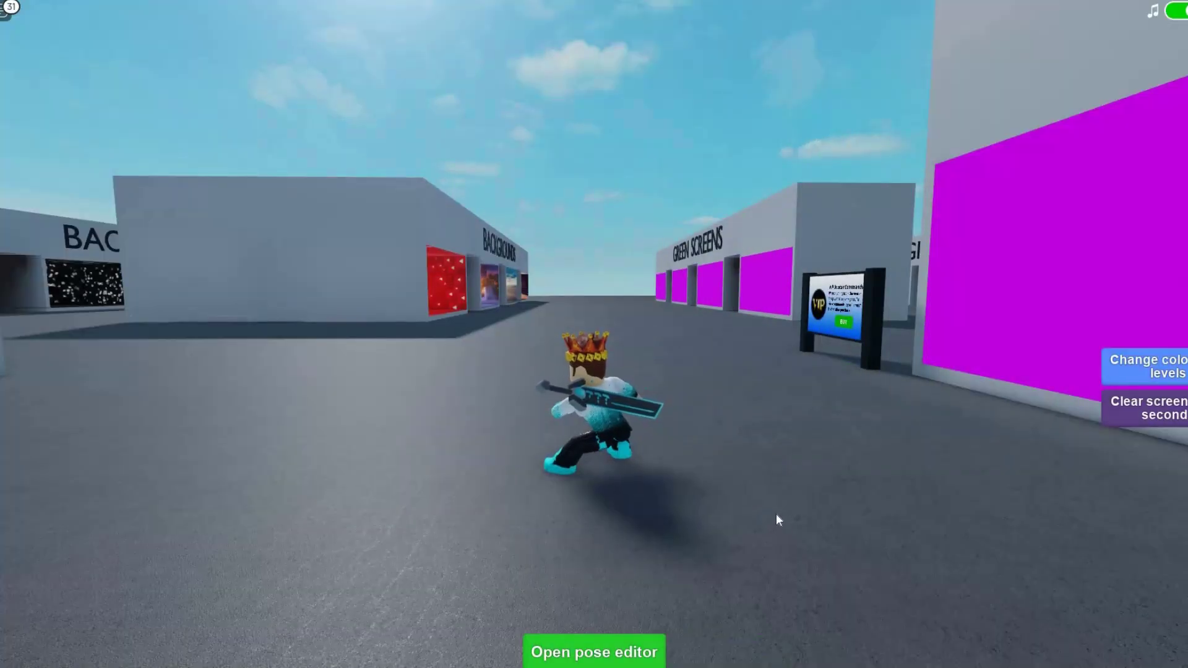
right_click(745, 487)
left_click(786, 521)
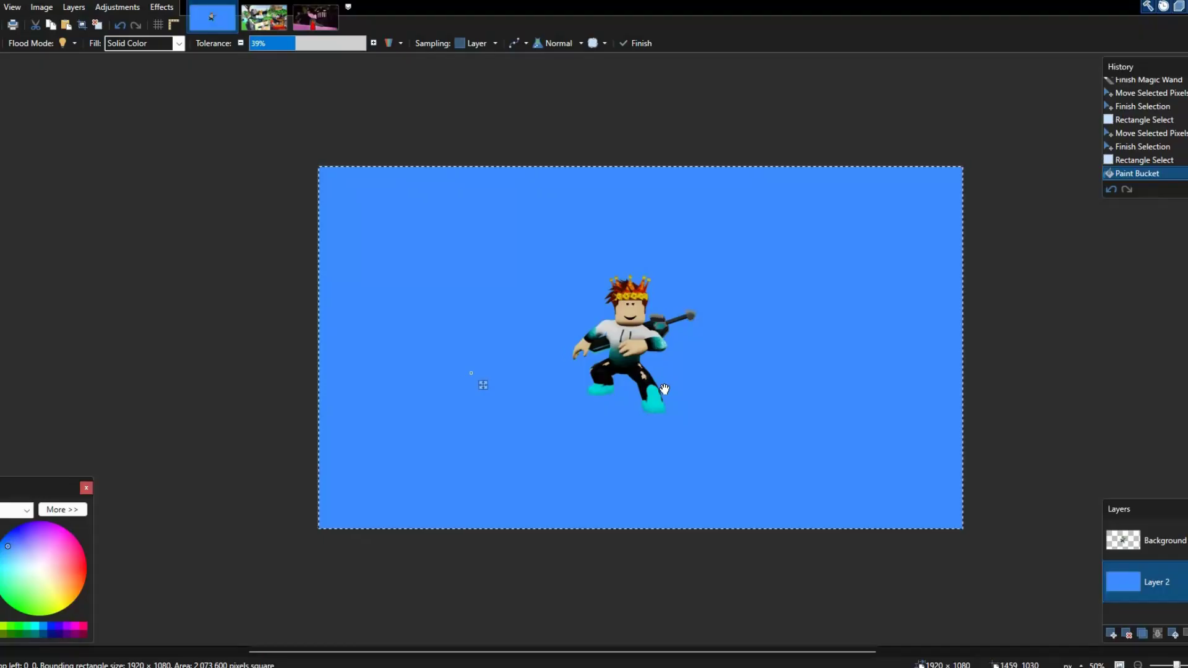
Paste the street snip into Layer 2 and enlarge it to about 2217 × 1439 so it covers the canvas.
key("ctrl+v")
left_click_drag(658, 384, 1087, 665)
left_click_drag(178, 120, 165, 113)
Apply a Gaussian Blur with a radius of about 45.2 to the street picture on Layer 2.
left_click(161, 6)
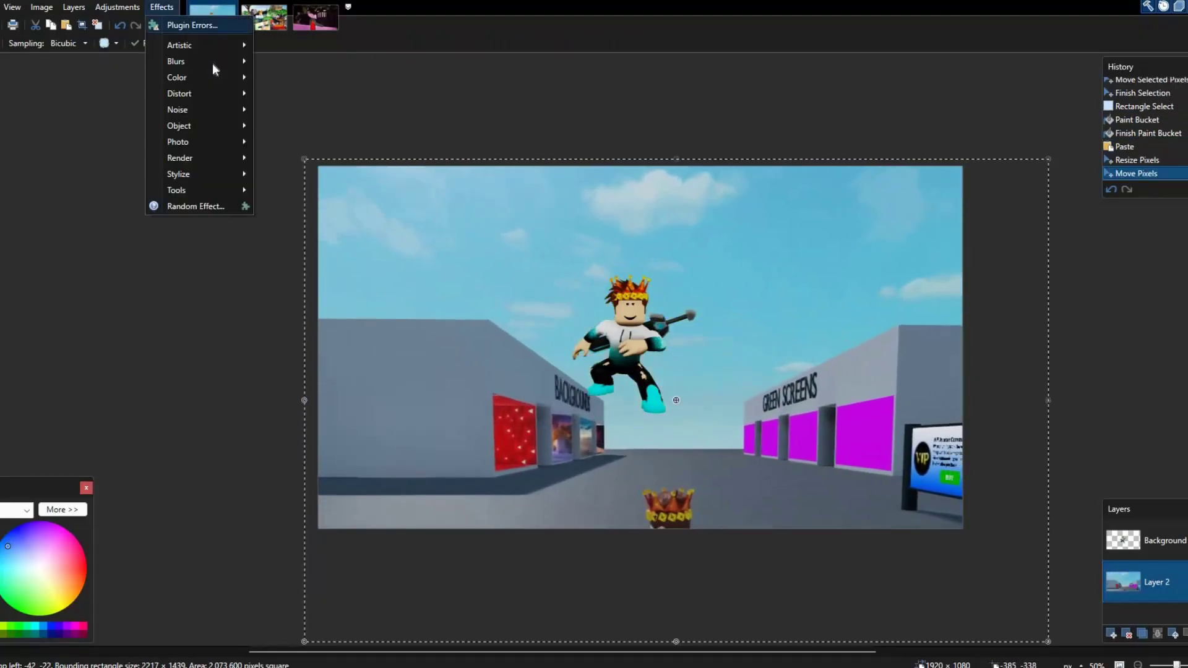
mouse_move(185, 62)
left_click(301, 93)
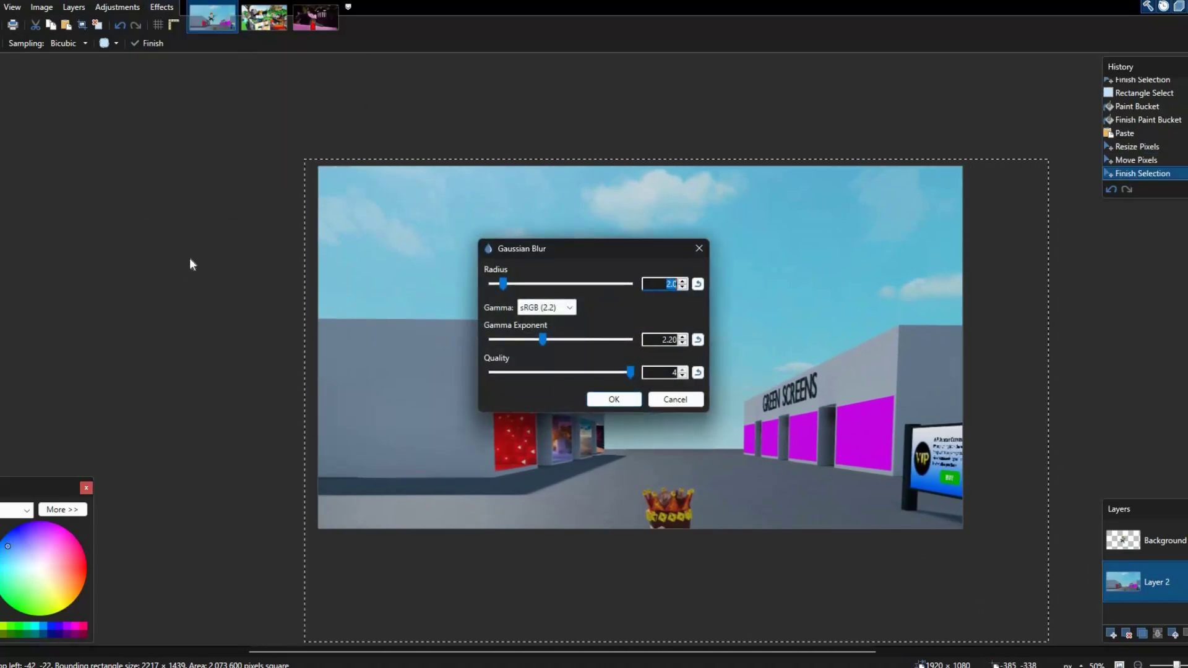
left_click_drag(575, 246, 261, 226)
left_click(230, 263)
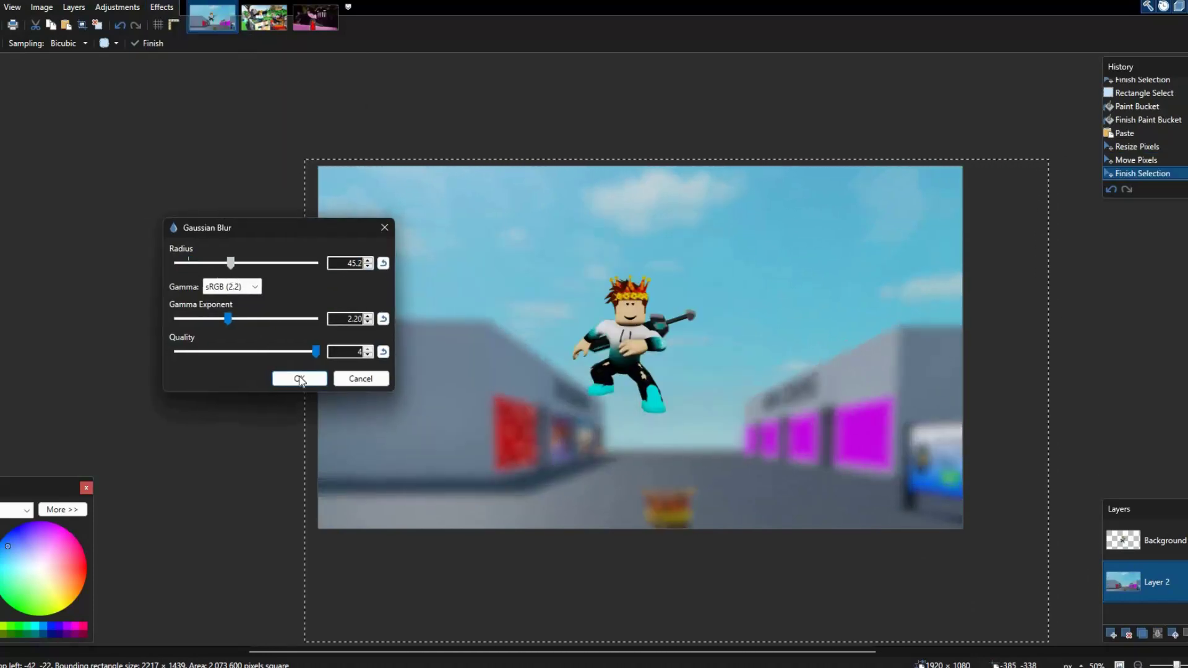
key("Return")
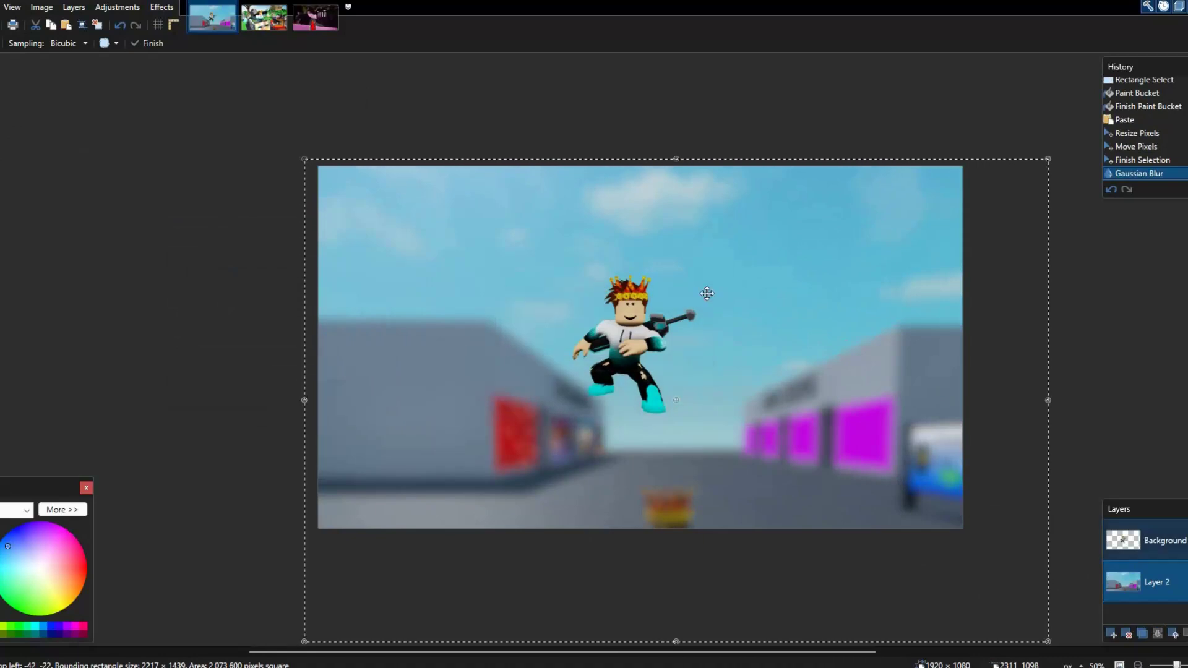
Rotate the full-body avatar on the Background layer and move it off the canvas.
left_click(1146, 543)
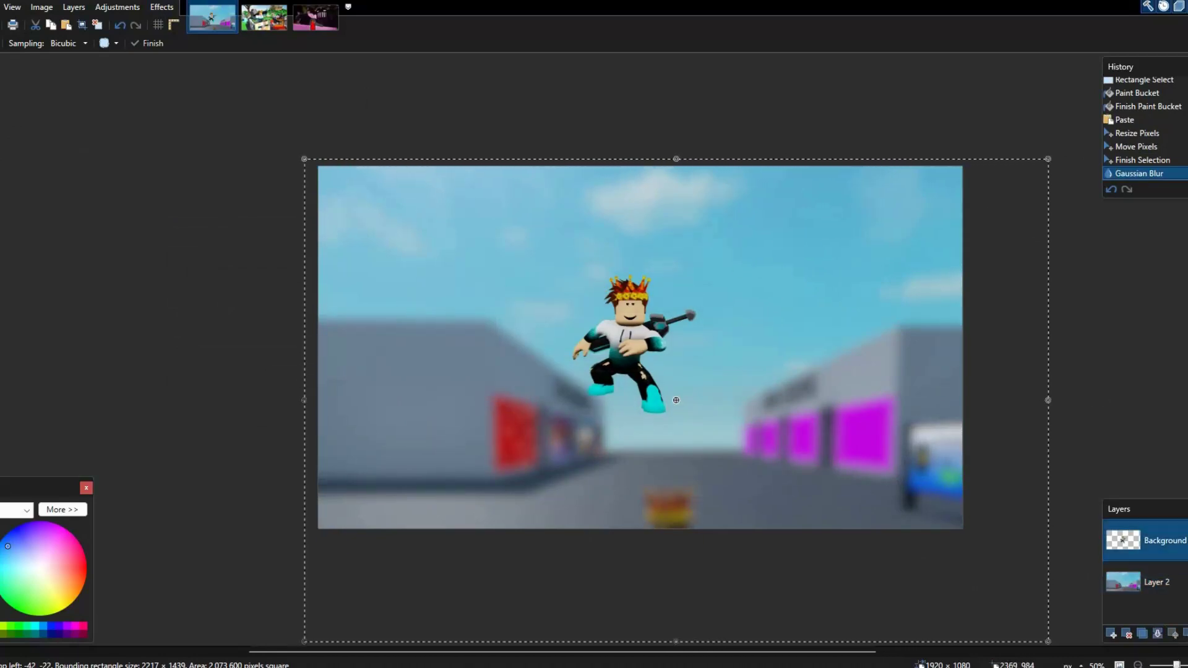
scroll(817, 490, "down", 2)
left_click_drag(819, 495, 1004, 616)
left_click_drag(1027, 420, 1015, 391)
left_click_drag(996, 289, 1079, 286)
left_click_drag(695, 504, 750, 458)
left_click_drag(573, 613, 669, 602)
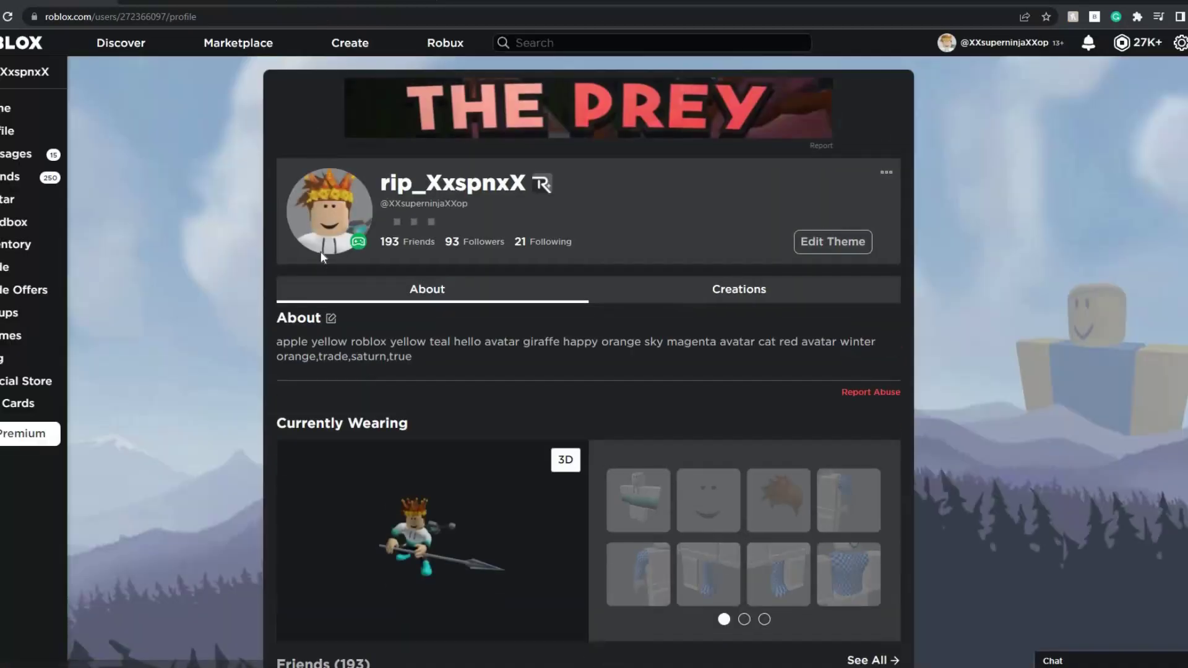
Copy the headshot from the Roblox profile page into the Background layer, enlarged to about 590 × 590 and tilted in the lower-right corner.
right_click(309, 197)
left_click(339, 240)
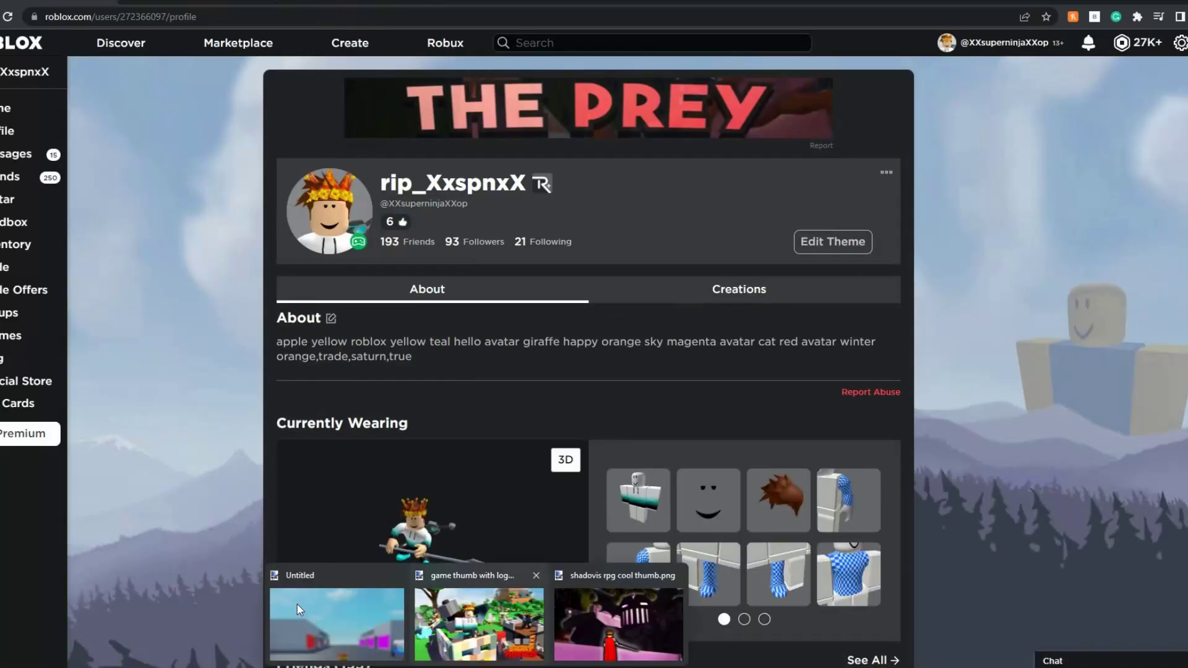
left_click(298, 604)
left_click(297, 604)
key("ctrl+v")
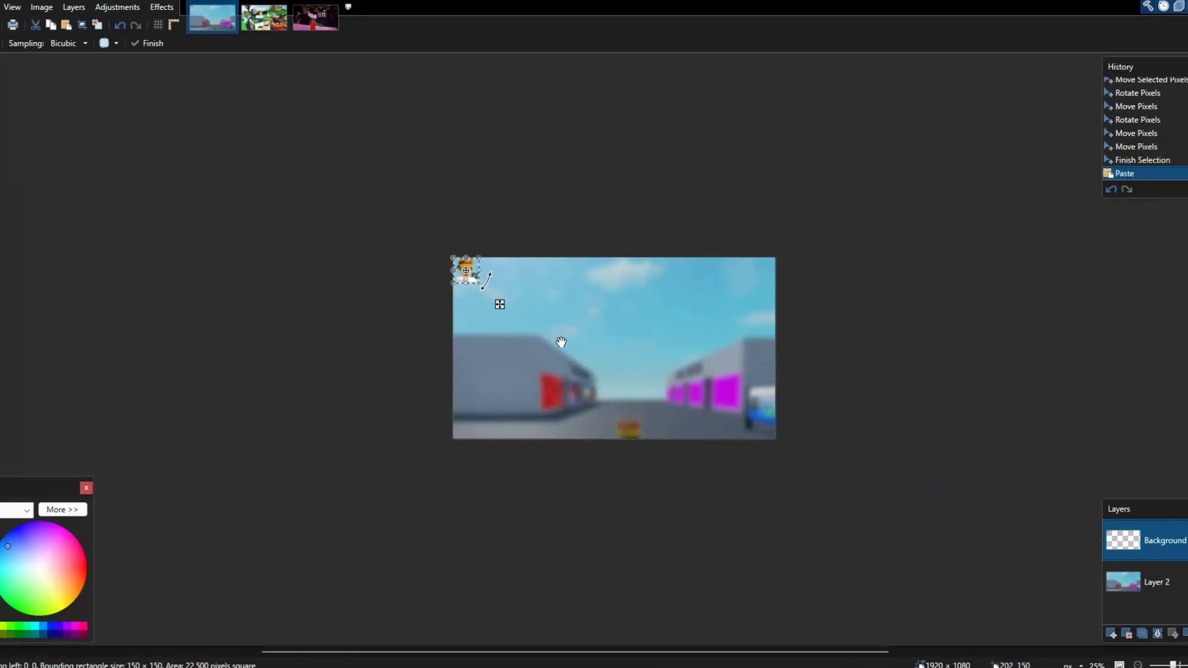
left_click_drag(479, 283, 756, 420)
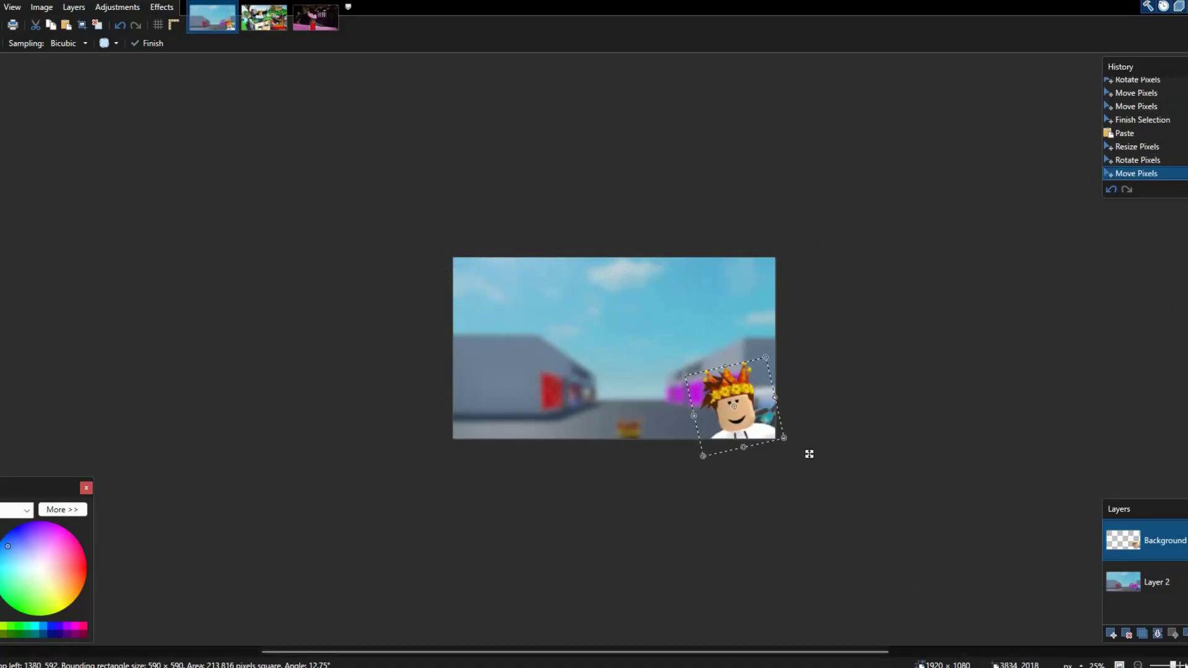
Select the whole canvas in place of the headshot selection and make the Background layer active.
left_click(1181, 665)
left_click(1155, 581)
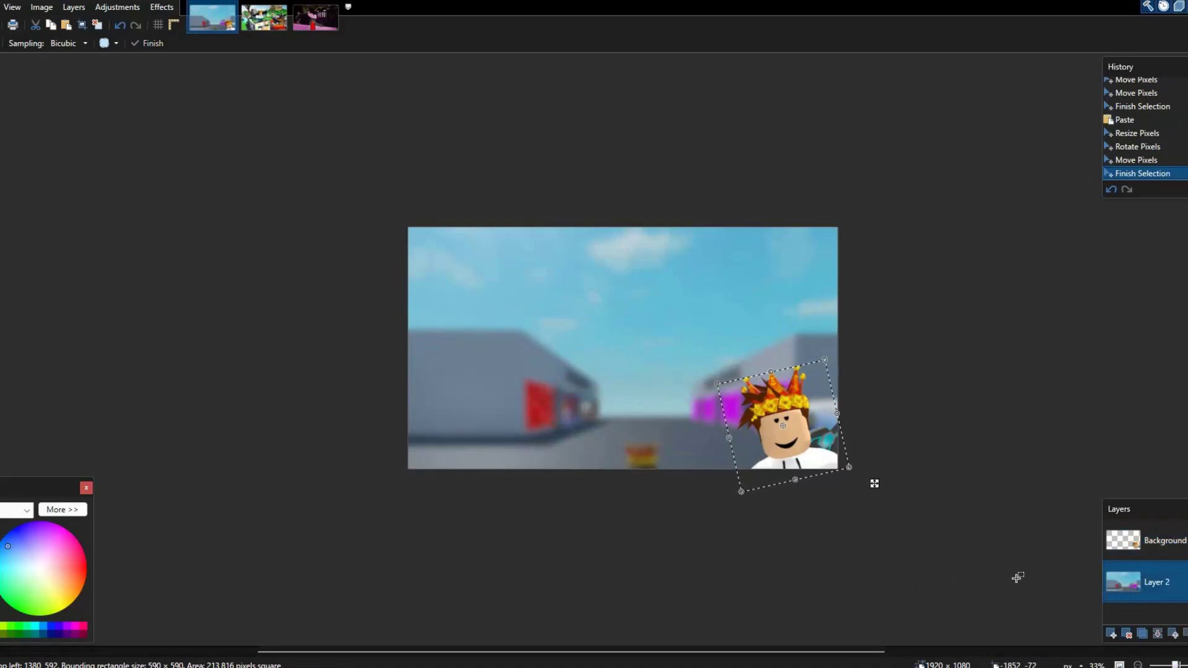
key("ctrl+a")
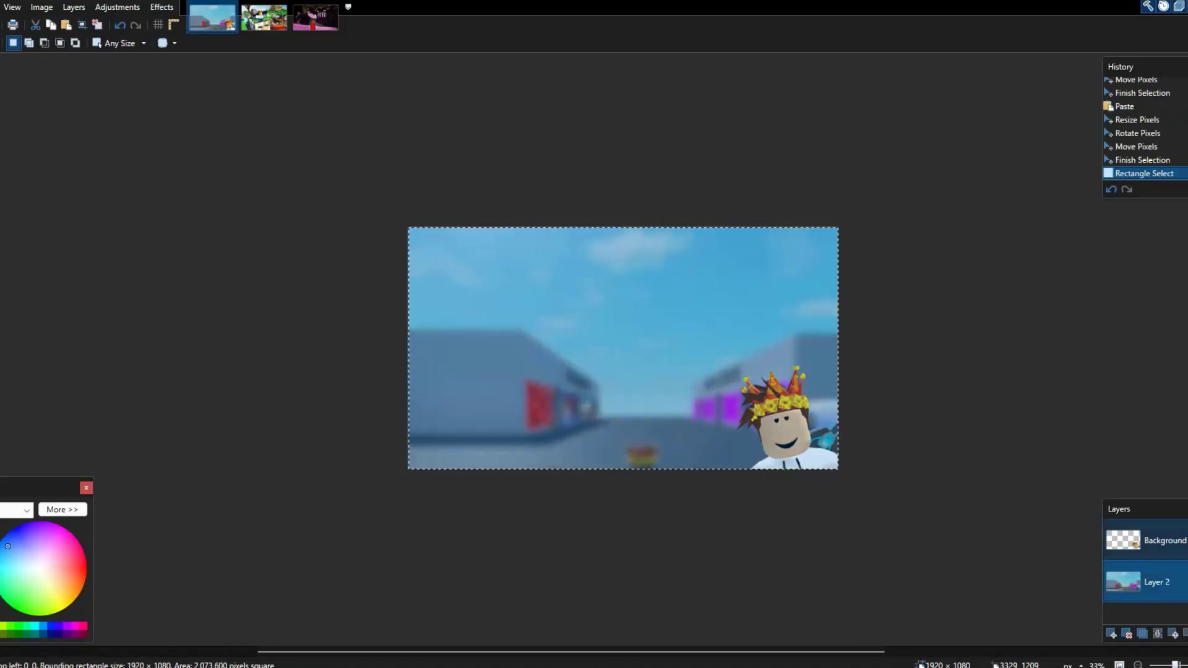
left_click(1156, 540)
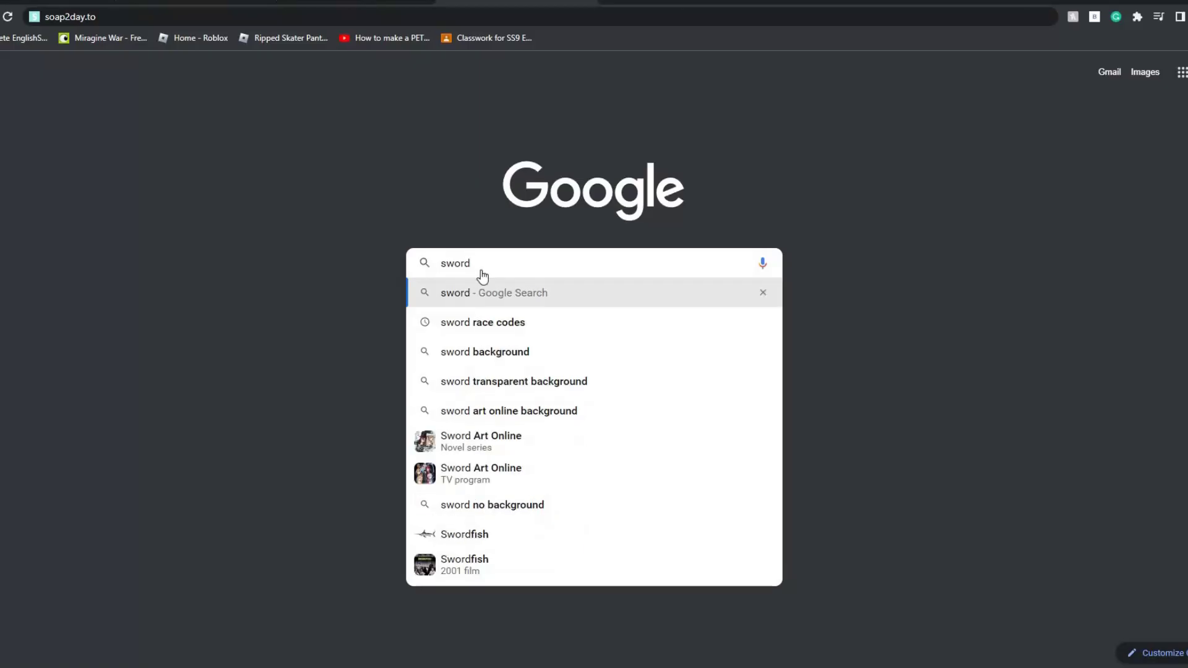
Search Google Images for "sword" and filter the results by the Transparent color option.
key("Return")
left_click(172, 102)
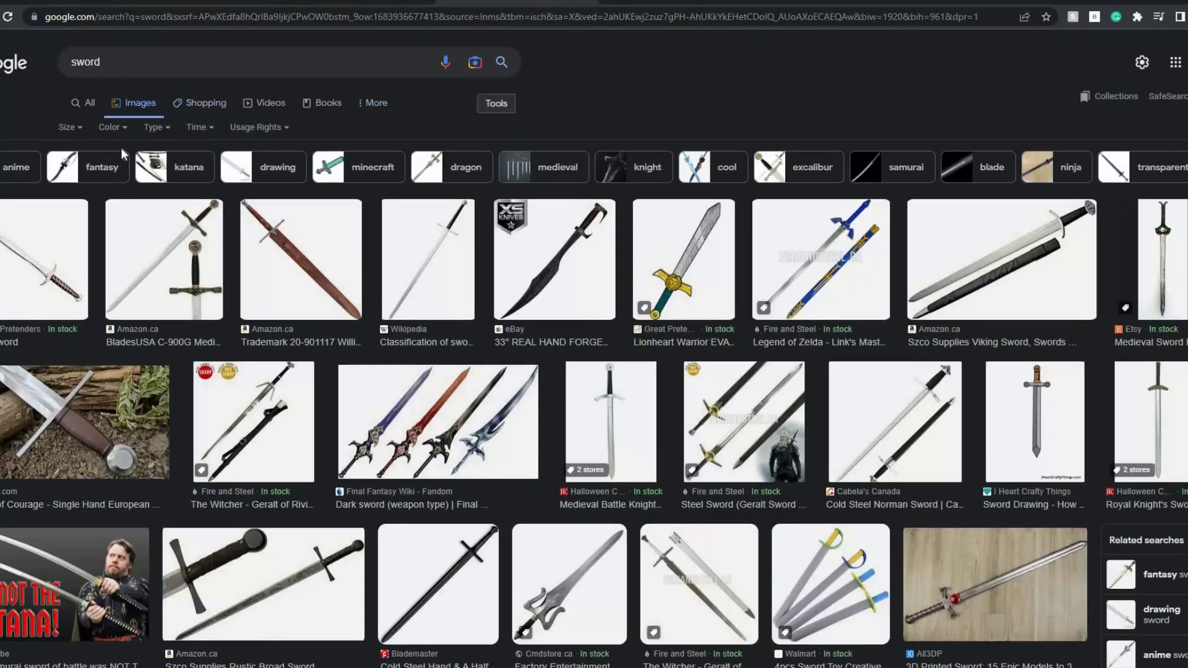
left_click(112, 127)
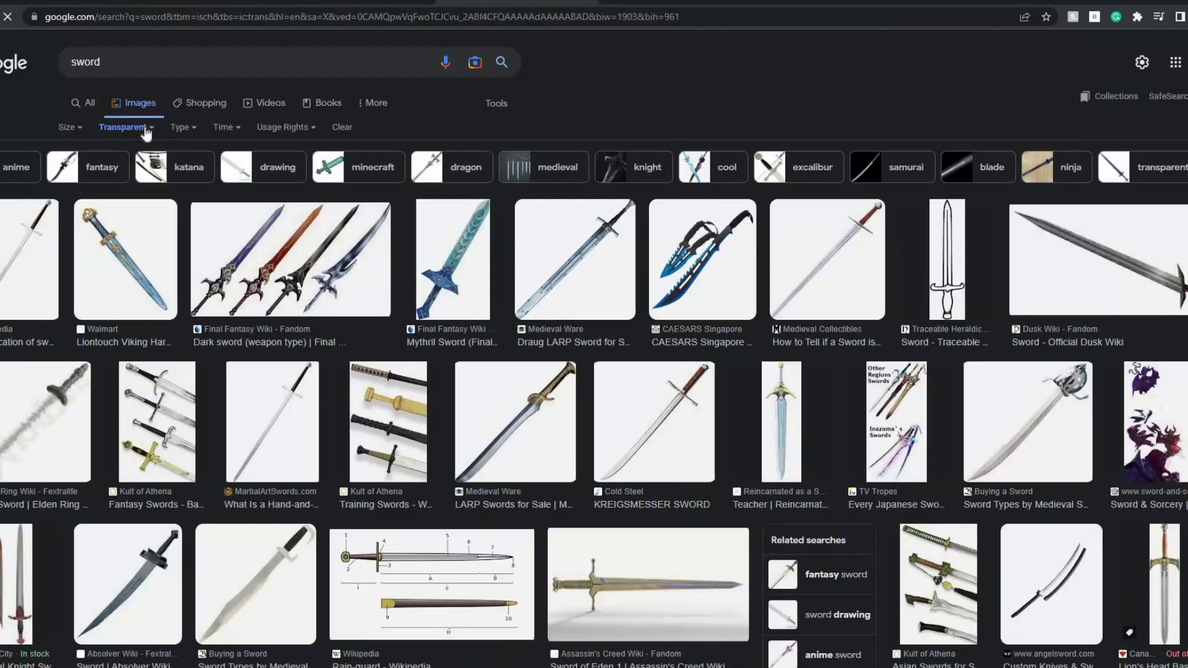
left_click(104, 129)
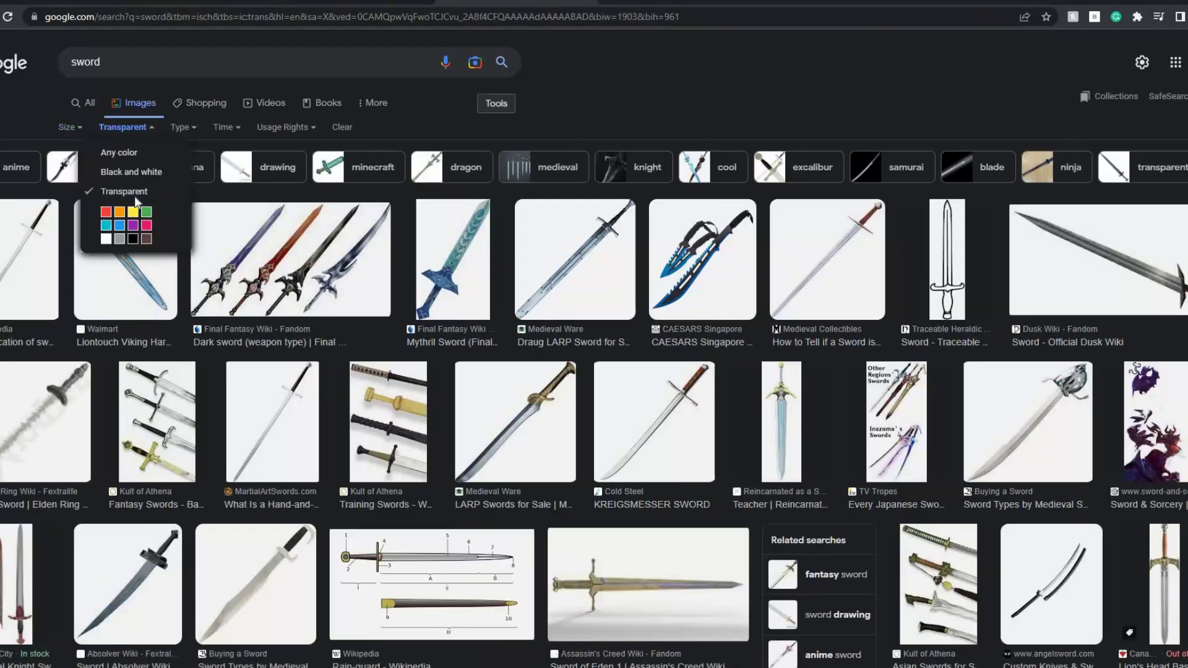
left_click(688, 91)
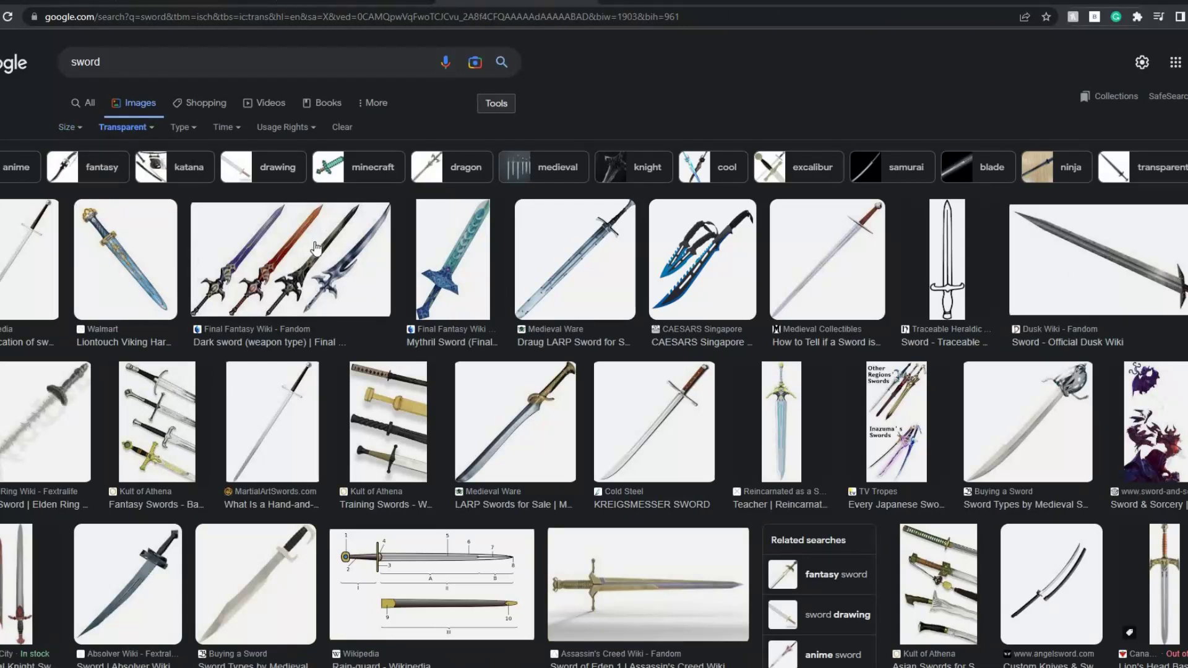
Browse the sword previews and copy the gold-hilted sword image from the Reincarnated as a Sword Wiki.
left_click(302, 303)
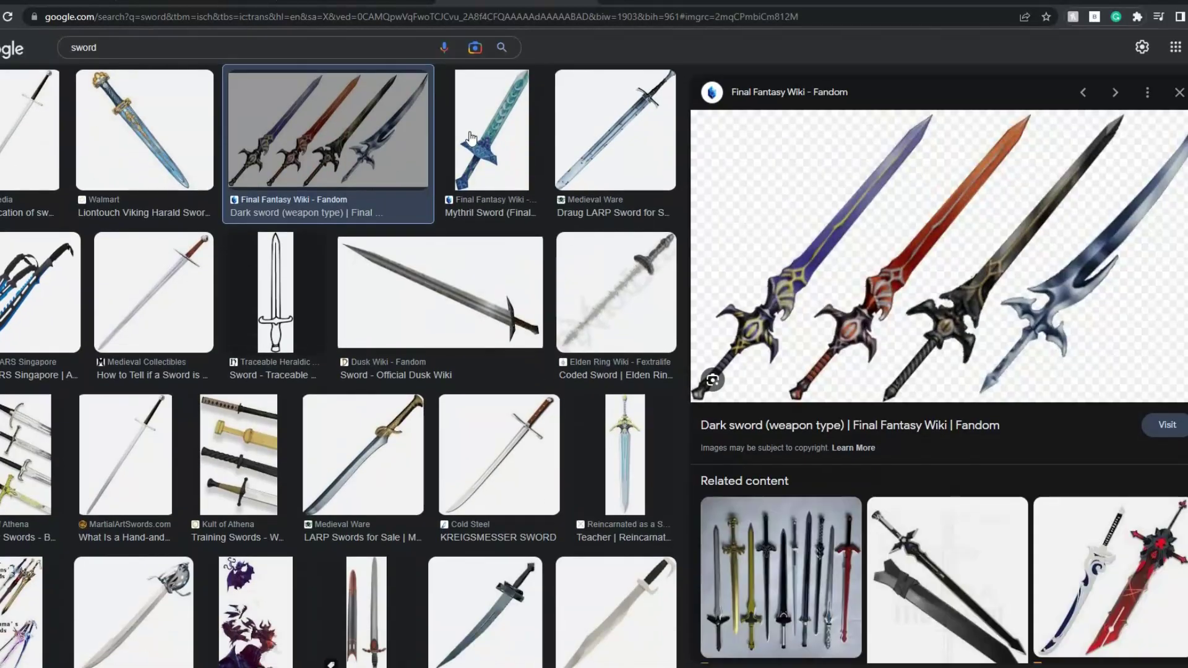
key("Right")
key("Right")
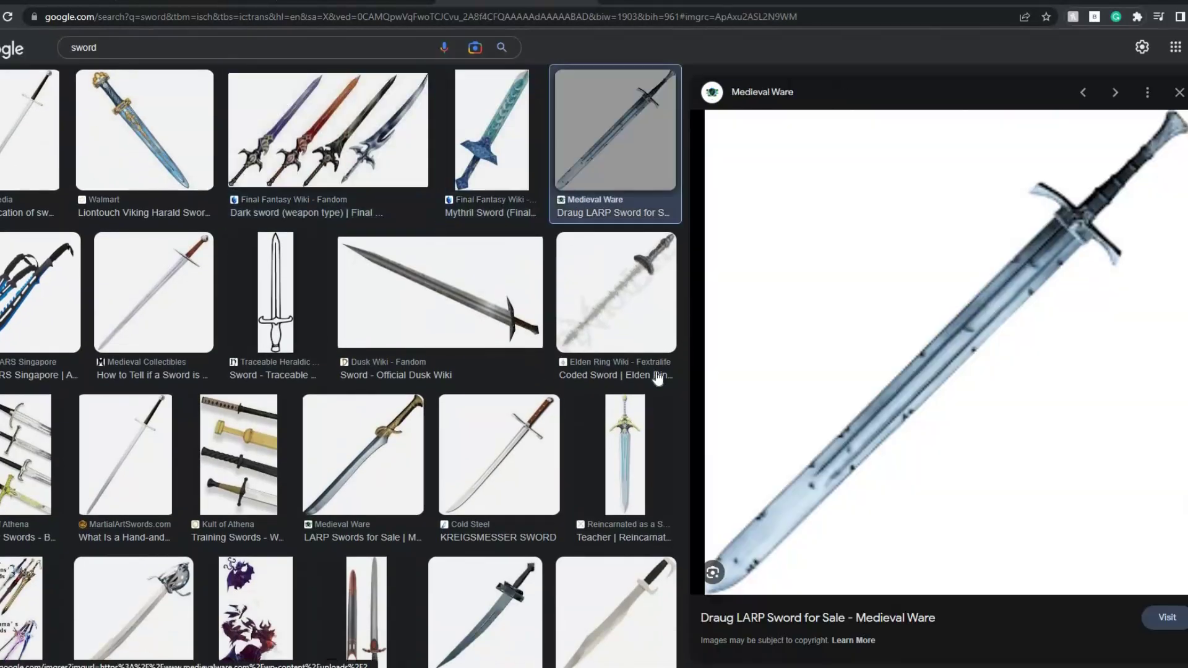
left_click(640, 441)
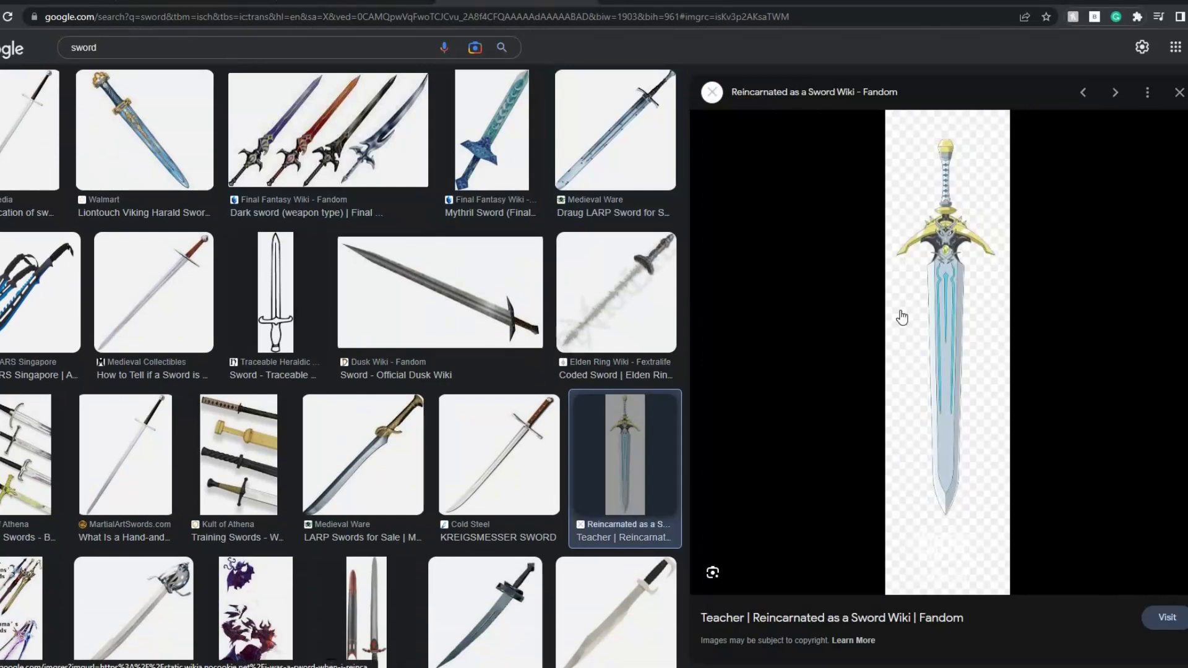
right_click(916, 571)
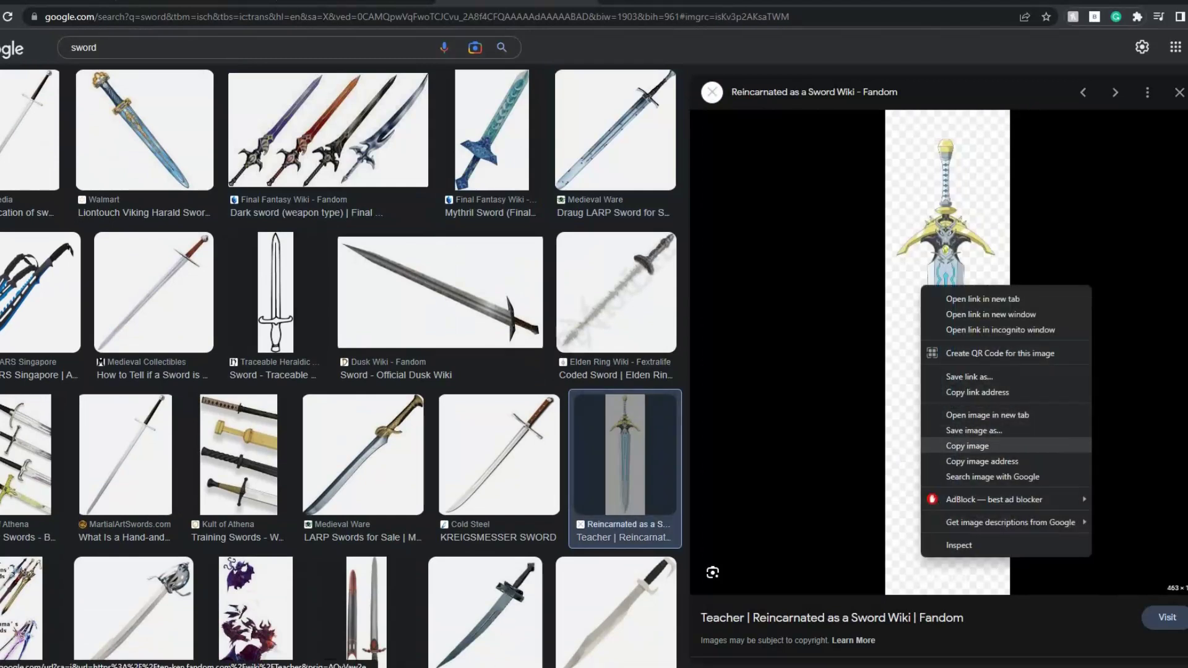
left_click(966, 444)
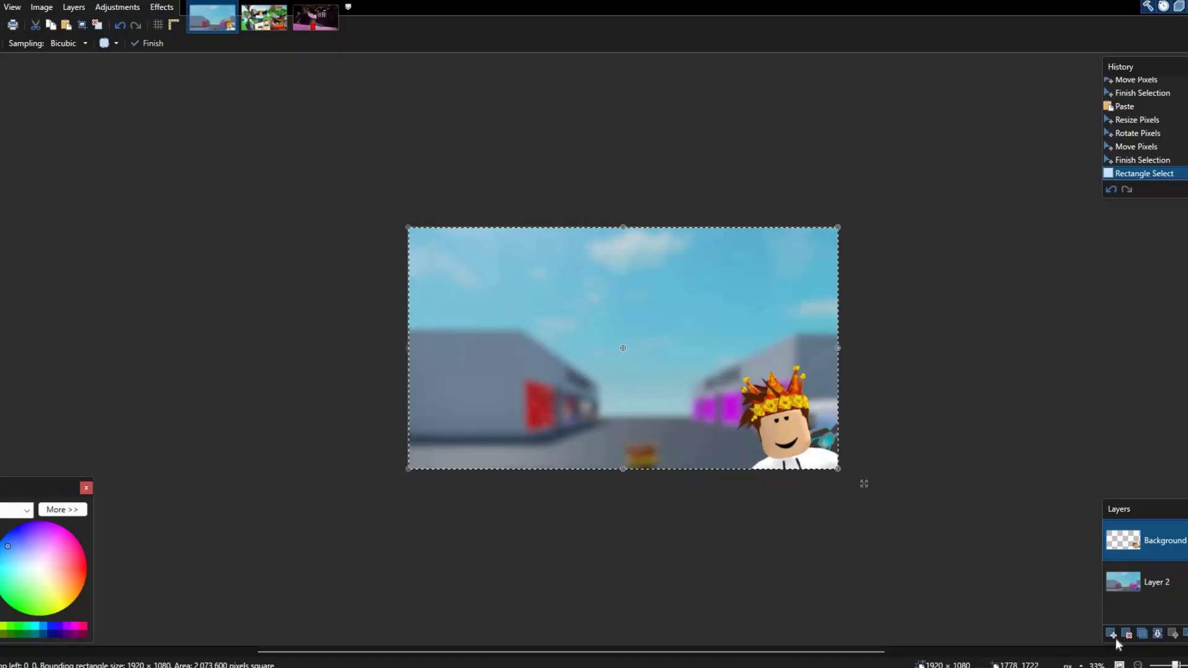
Paste the sword onto a new layer below the Background layer, scaled and tilted over the left building.
left_click(1115, 637)
key("ctrl+v")
key("Return")
mouse_move(513, 429)
left_mouse_down()
mouse_move(448, 443)
mouse_move(507, 387)
left_mouse_up()
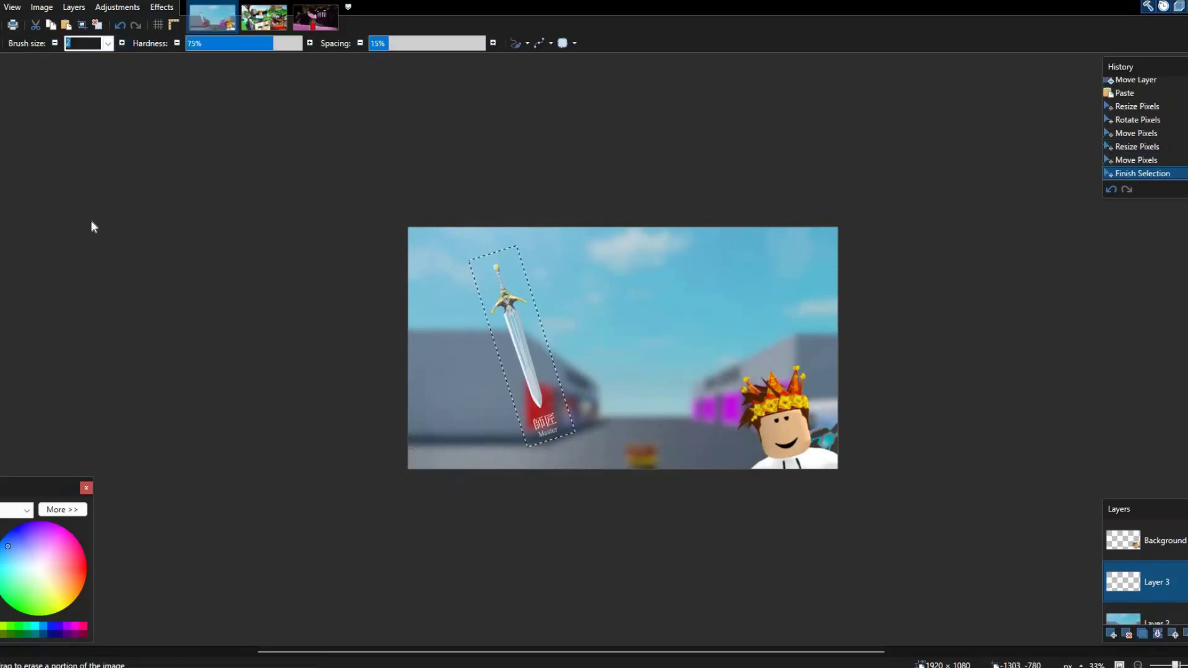
Erase the caption under the sword with a size 300 brush, and enlarge and tilt the sword near the middle of the canvas.
type("300")
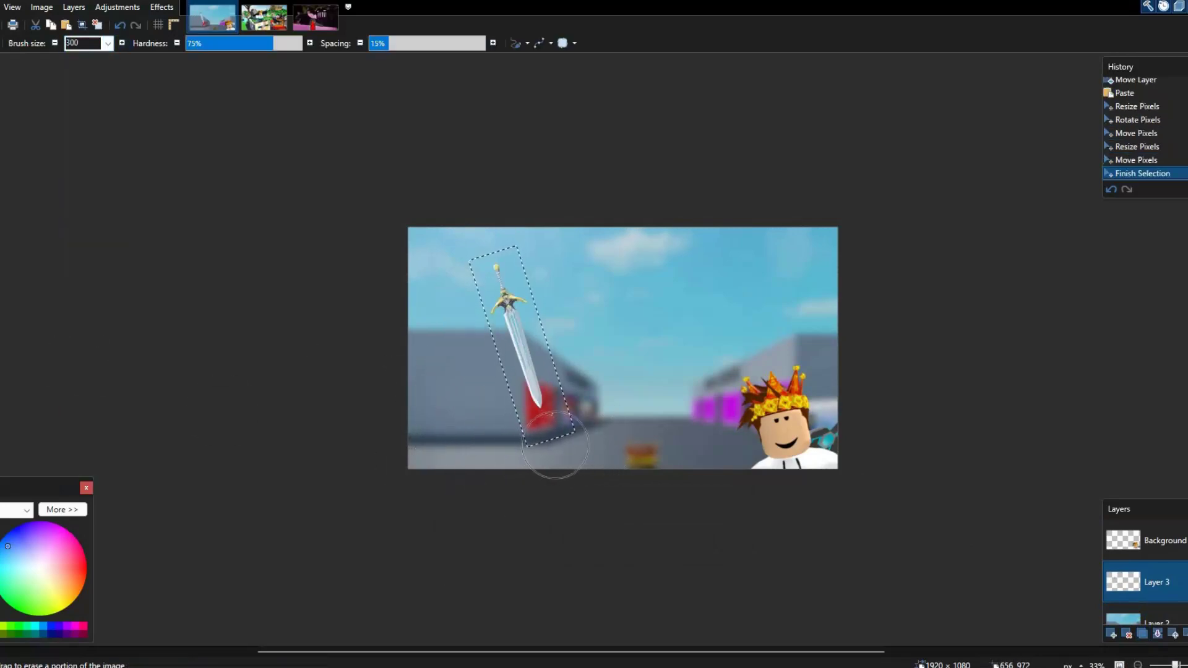
mouse_move(579, 430)
left_mouse_down()
mouse_move(543, 433)
mouse_move(556, 454)
left_mouse_up()
key("m")
left_click_drag(596, 403, 601, 396)
left_click_drag(583, 437, 718, 524)
left_click_drag(672, 433, 652, 396)
left_click_drag(671, 385, 617, 461)
Copy the sword to a new layer, rotate it to cross the first sword in an X, and merge it down into Layer 3.
key("ctrl+c")
key("ctrl+shift+n")
key("ctrl+v")
left_click_drag(587, 393, 625, 396)
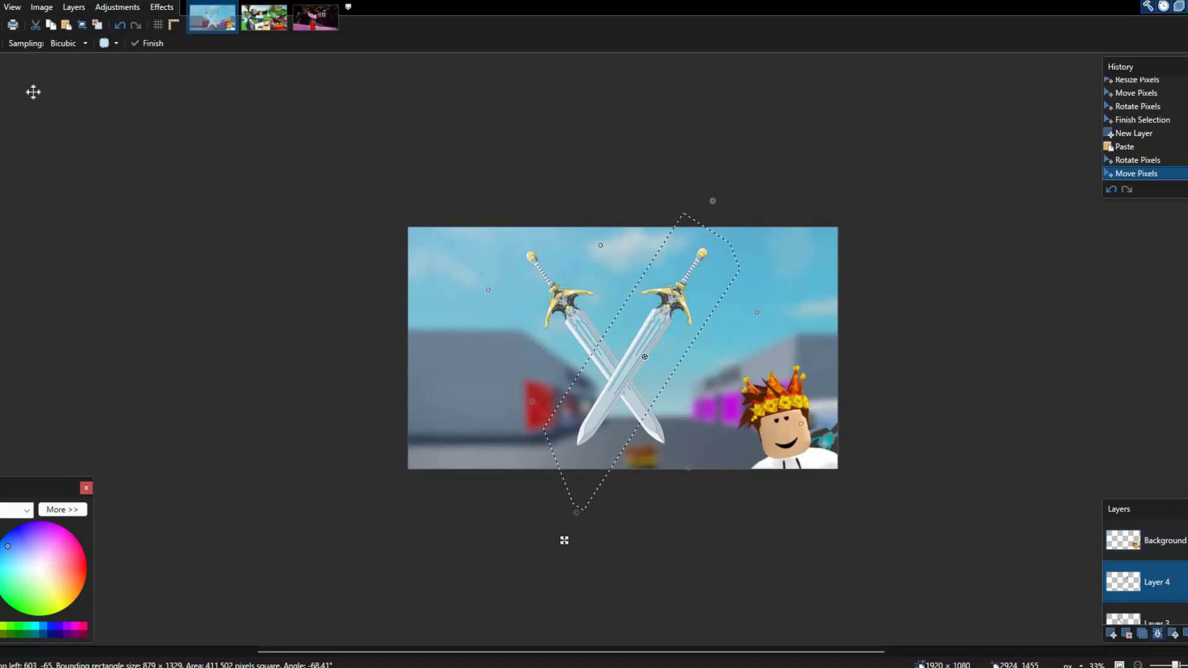
left_click(1158, 634)
Select the whole canvas and apply a light Gaussian Blur to the crossed swords on Layer 3.
left_click_drag(45, 162, 860, 489)
key("m")
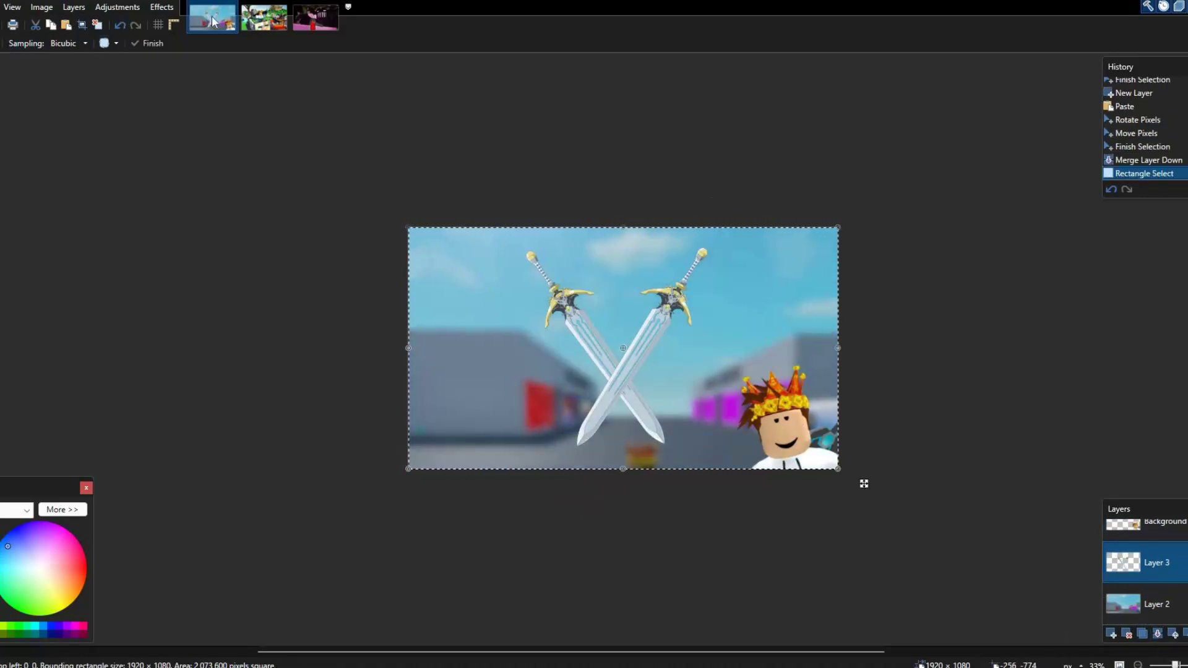
left_click(162, 7)
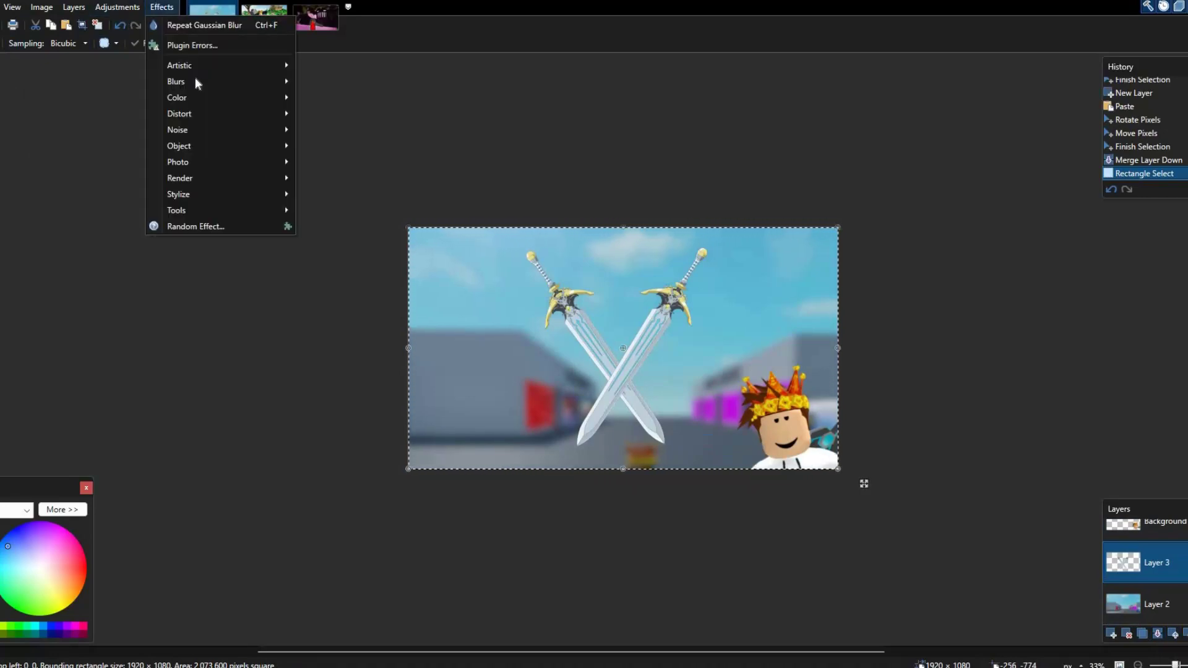
mouse_move(197, 81)
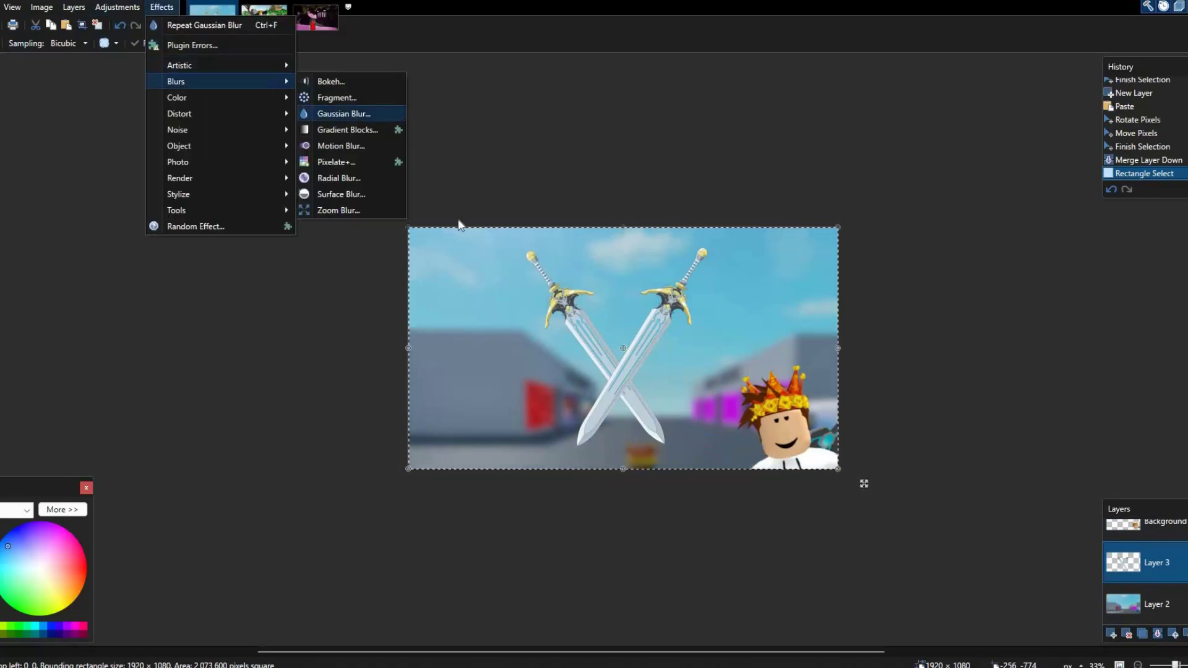
left_click(344, 113)
left_click_drag(552, 248, 41, 222)
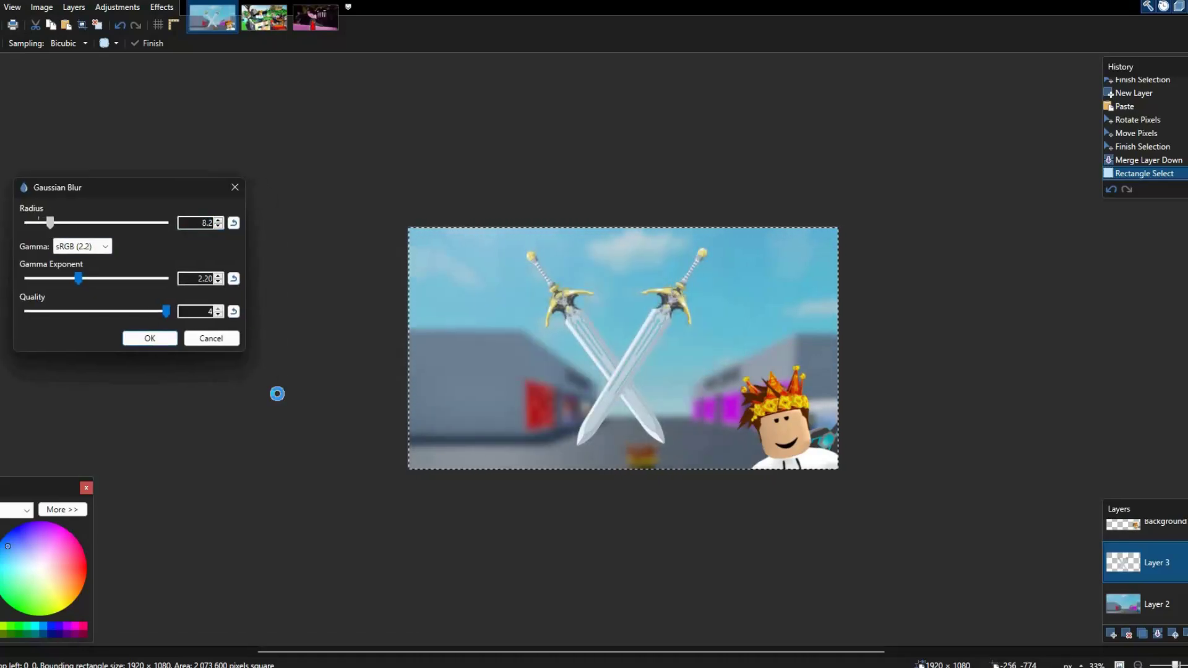
key("Return")
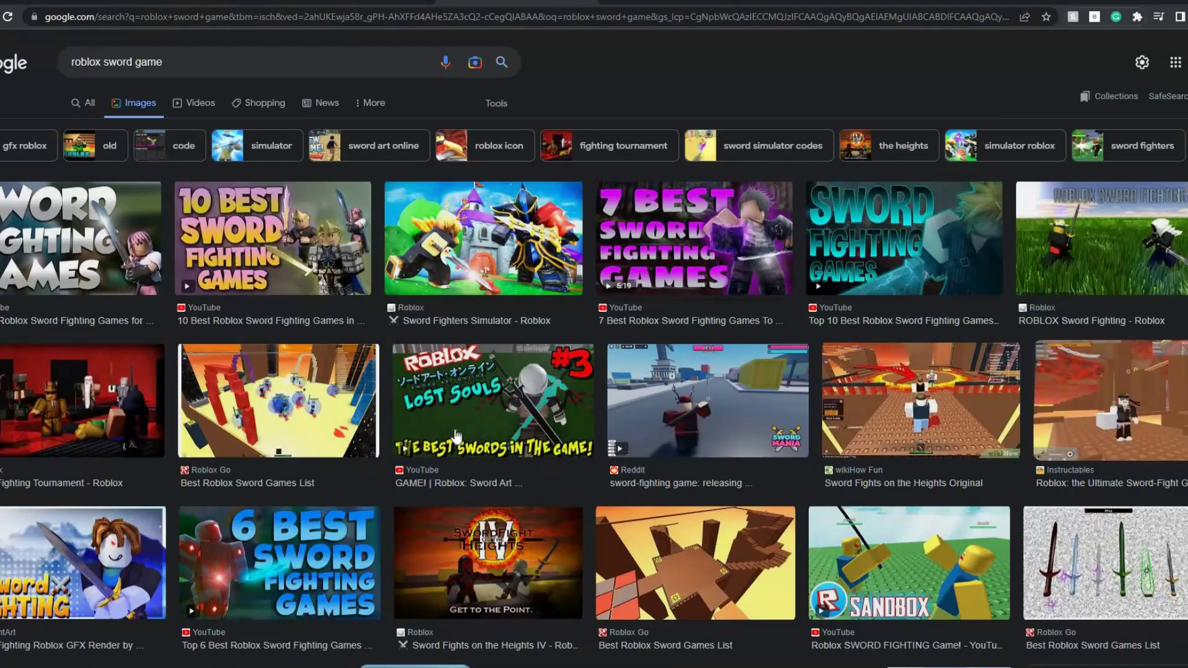
Copy the Sword Fighters Simulator picture from the browser's "roblox sword game" image results and return to paint.net.
scroll(512, 444, "down", 5)
scroll(570, 223, "up", 5)
left_click(570, 222)
right_click(866, 215)
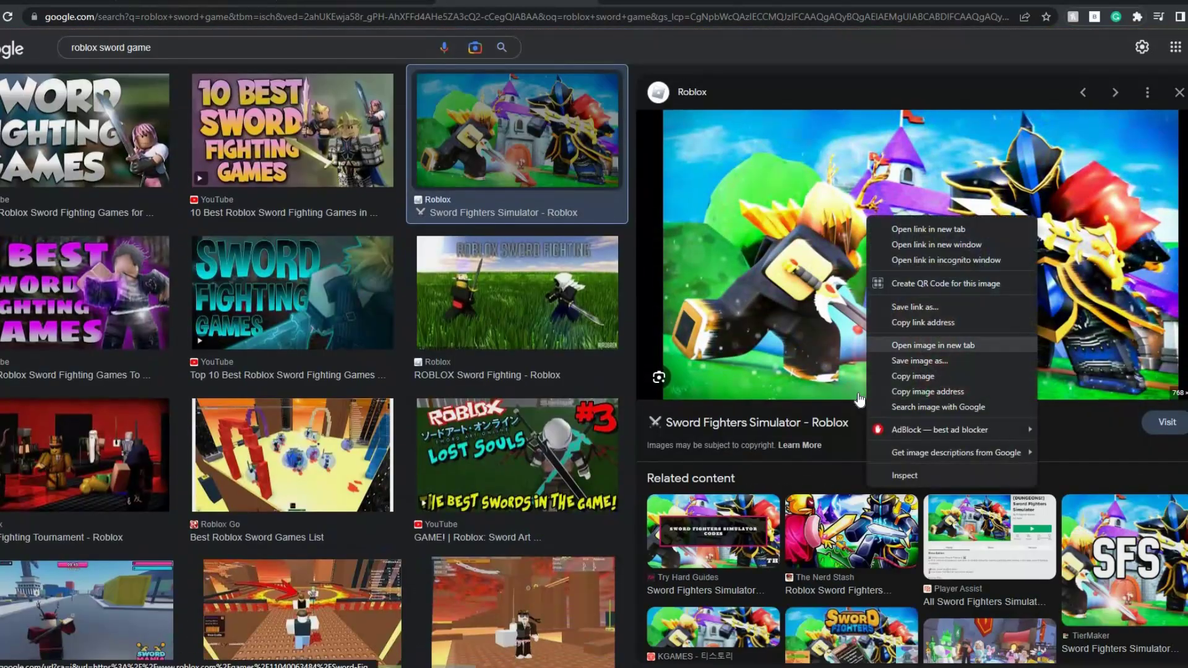
left_click(913, 376)
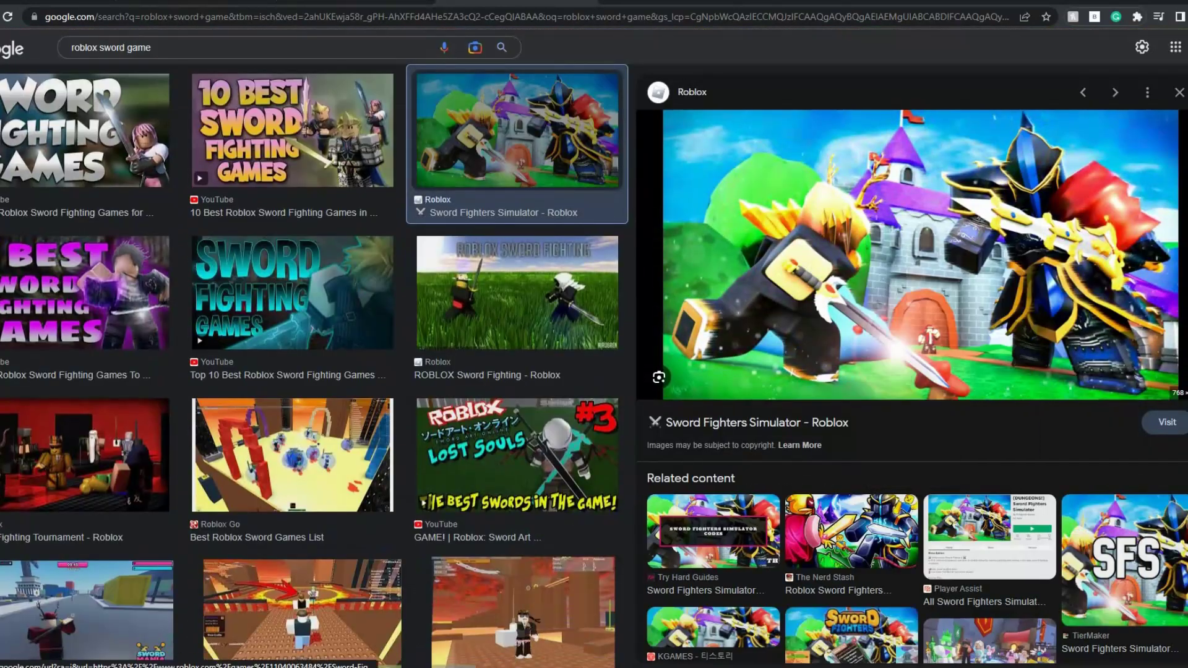
left_click(378, 613)
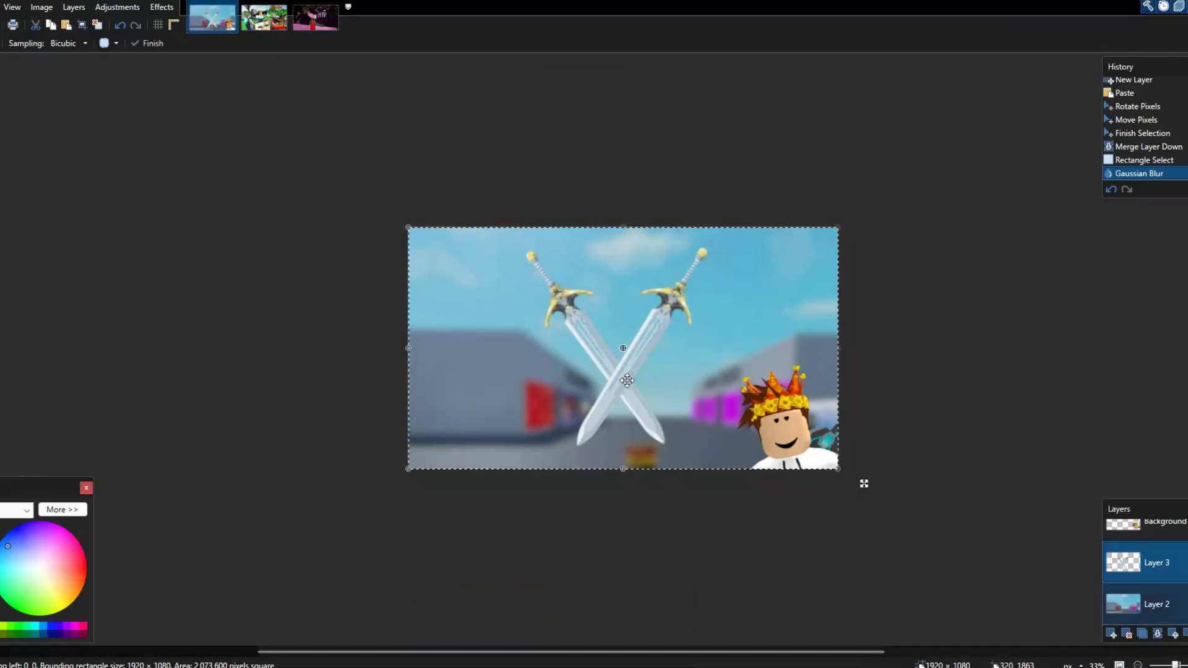
Paste the Sword Fighters Simulator picture onto Layer 2 and resize it to fill the 1920 × 1080 canvas.
left_click(1154, 604)
key("ctrl+v")
mouse_move(851, 462)
left_mouse_down()
mouse_move(857, 481)
mouse_move(843, 472)
mouse_move(853, 471)
left_mouse_up()
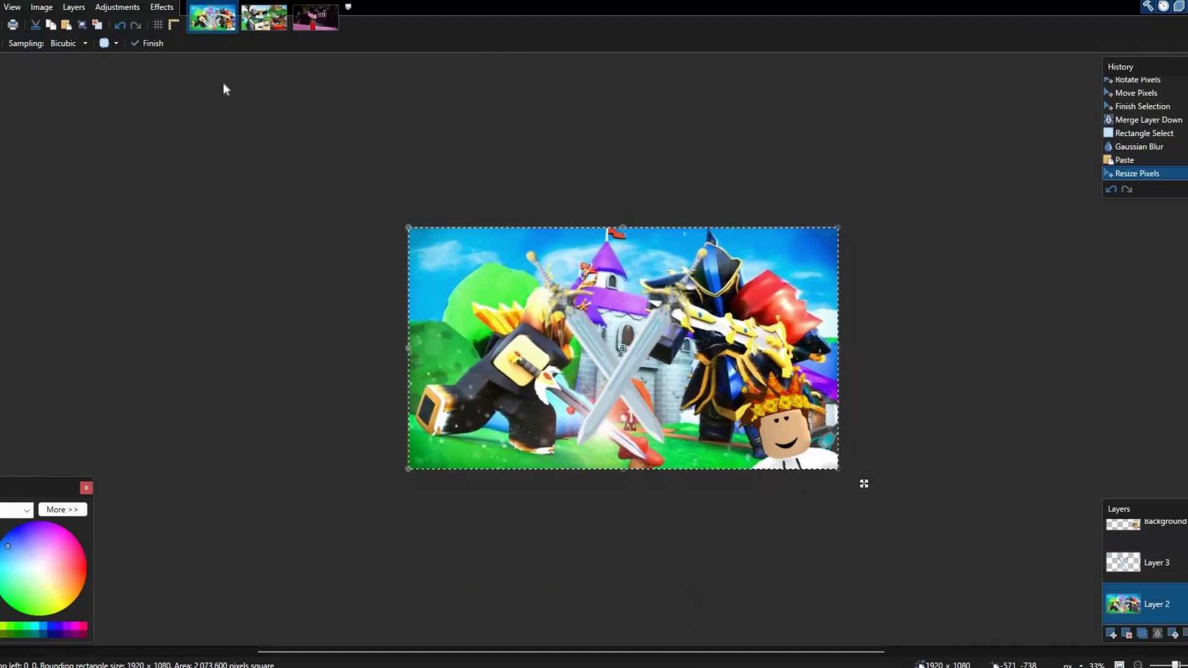
Apply a Gaussian Blur with a radius of 93.5 to the new background picture on Layer 2.
left_click(161, 7)
mouse_move(220, 82)
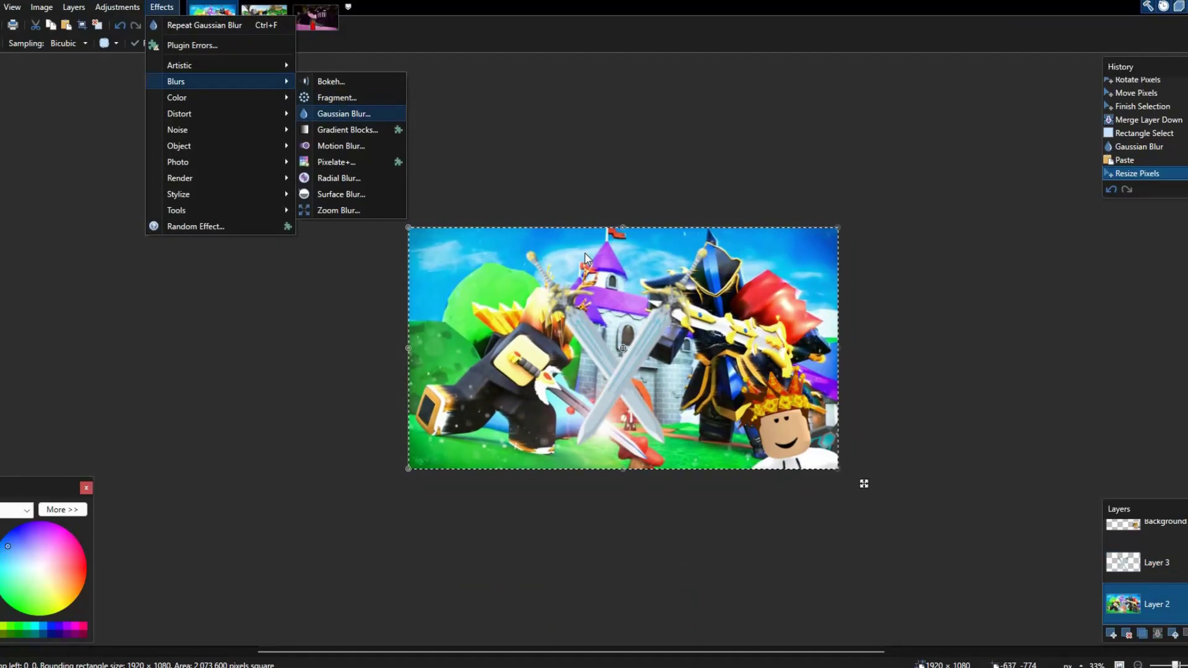
left_click(344, 113)
left_click_drag(584, 251, 282, 265)
left_click_drag(212, 297, 243, 297)
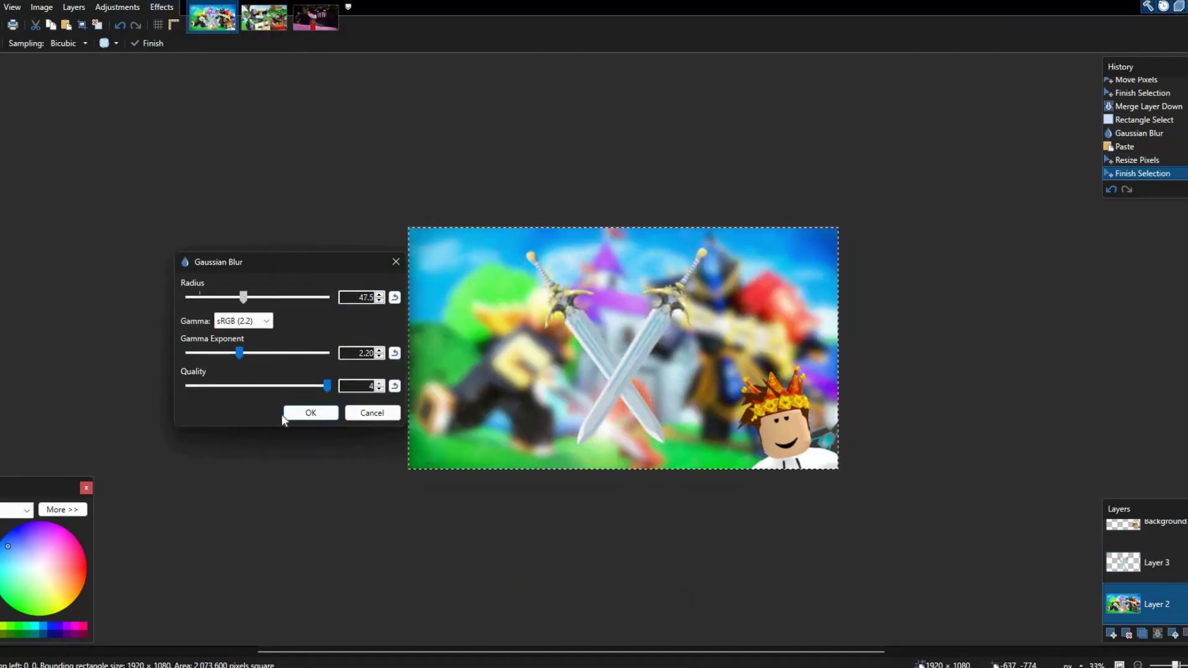
left_click(311, 411)
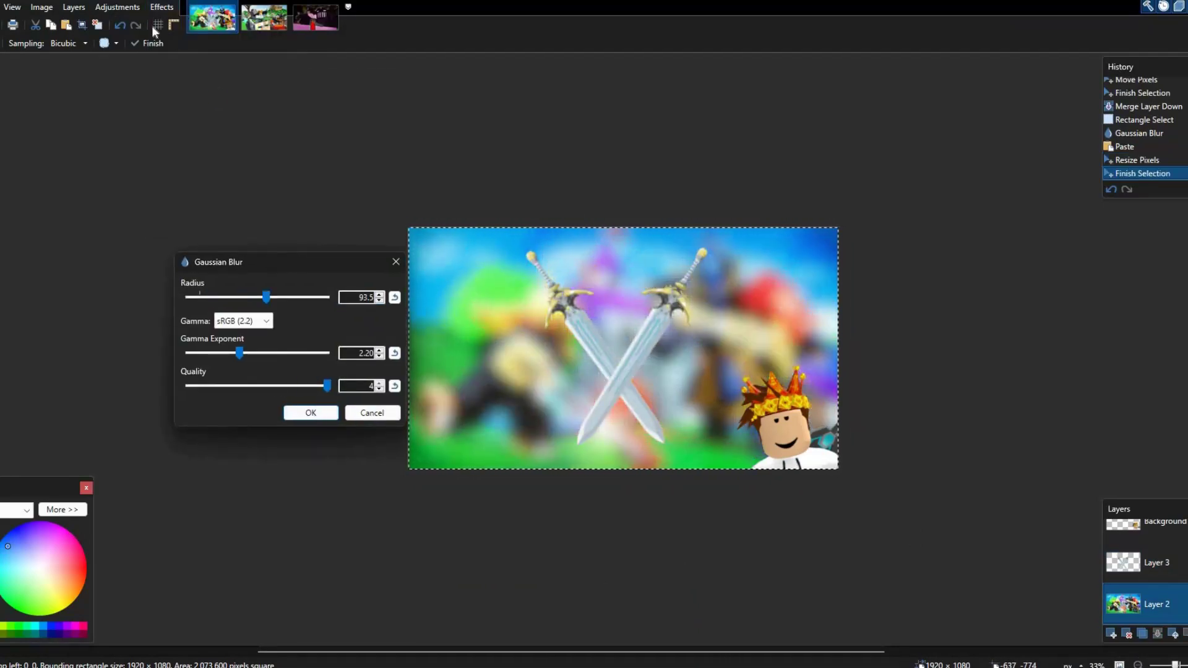
Shift the hue of the blurred background on Layer 2 to pink and purple tones, and select Layer 3.
left_click(130, 9)
left_click(130, 9)
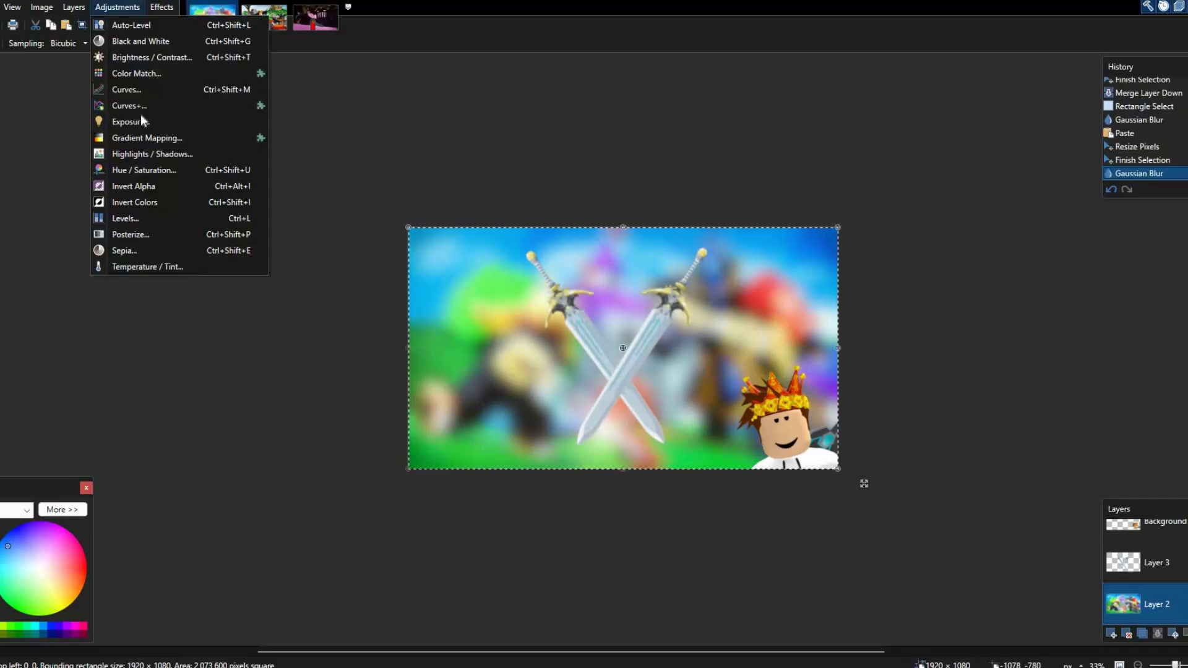
left_click(149, 170)
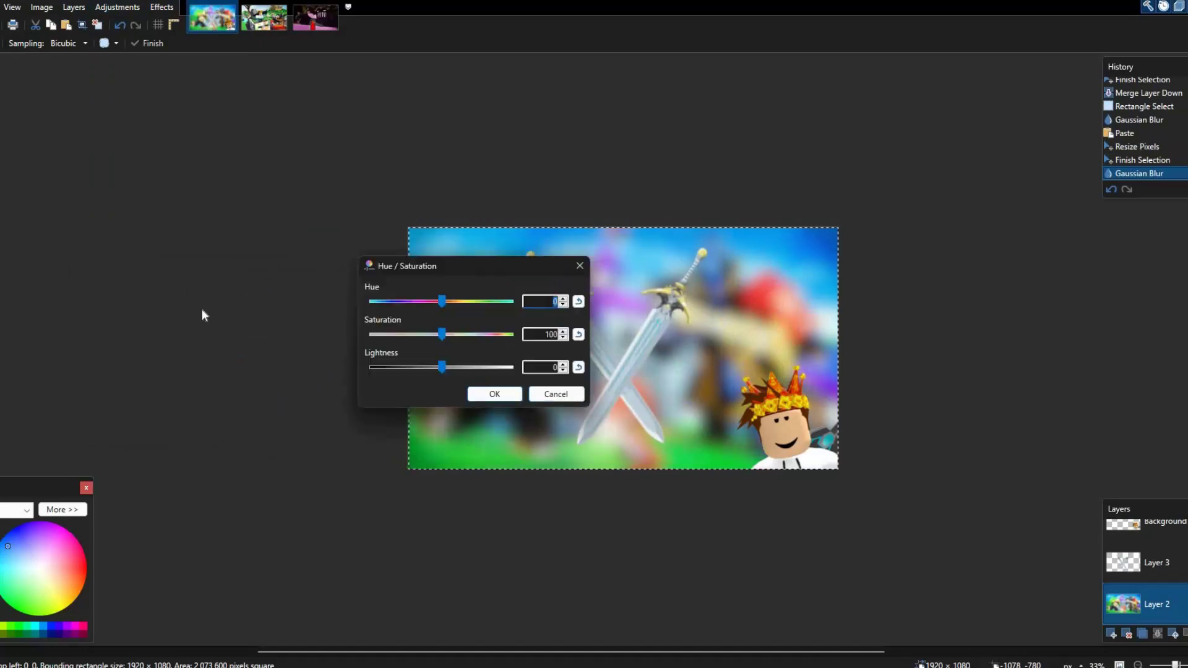
left_click(202, 310)
left_click_drag(164, 314, 209, 347)
scroll(160, 342, "down", 10)
left_click(204, 401)
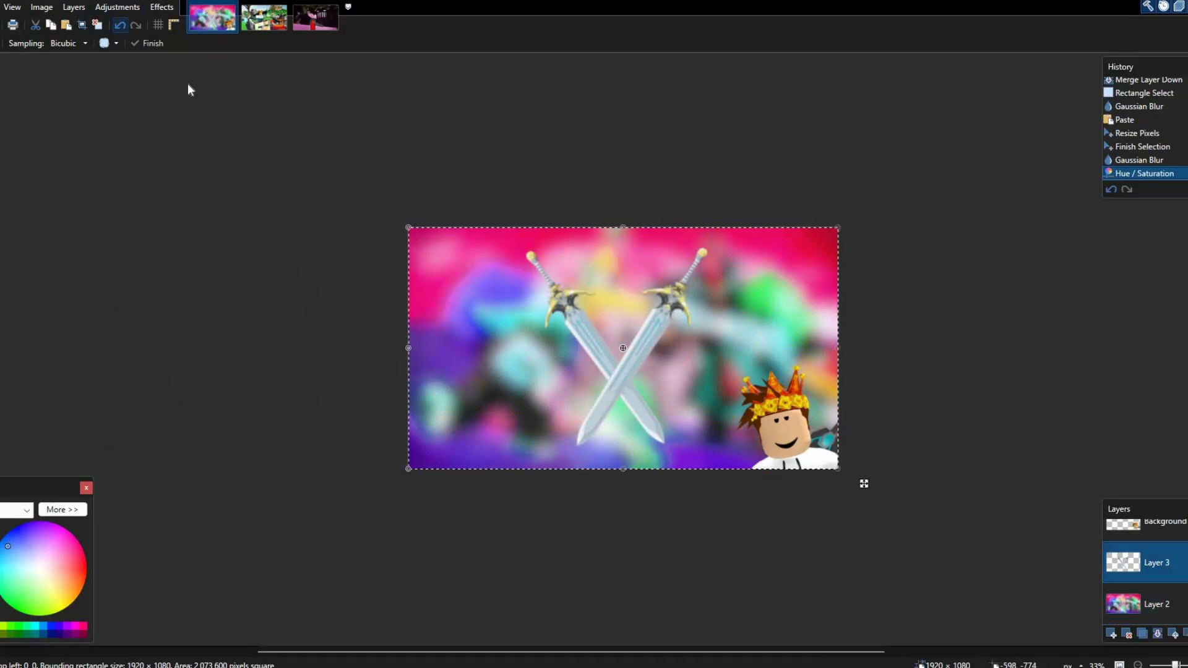
Apply a Glow effect to the crossed swords on Layer 3 with radius 20, brightness -100 and contrast 71.
left_click(162, 7)
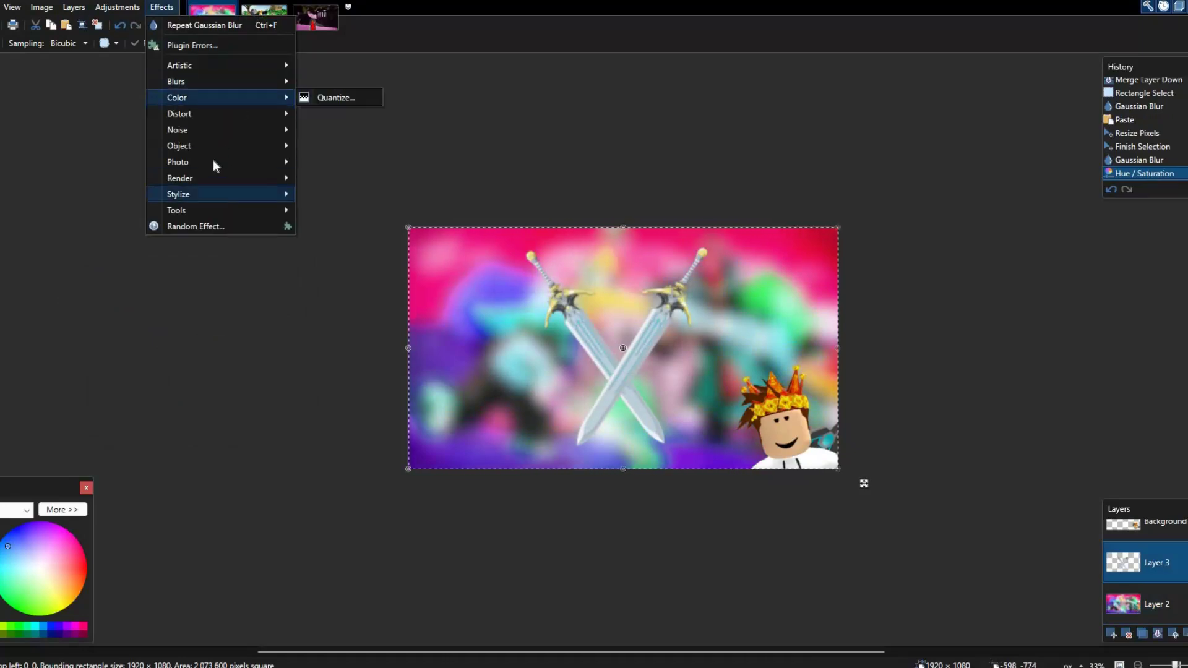
left_click(331, 162)
left_click(130, 313)
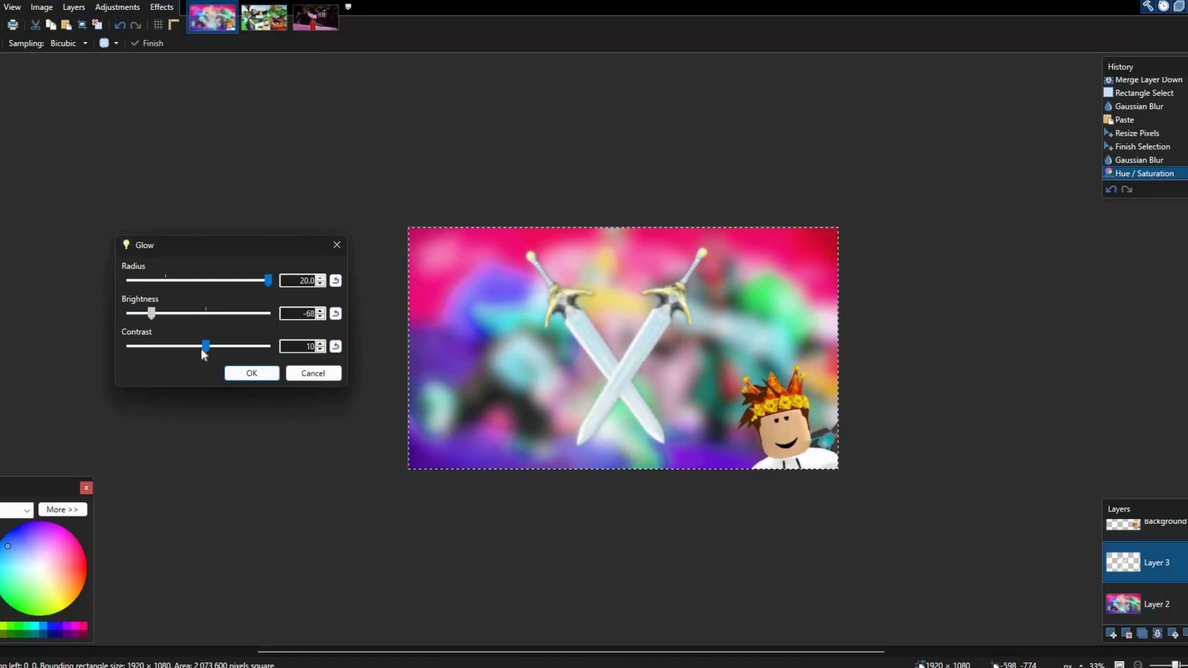
left_click(267, 346)
left_click_drag(279, 347, 244, 346)
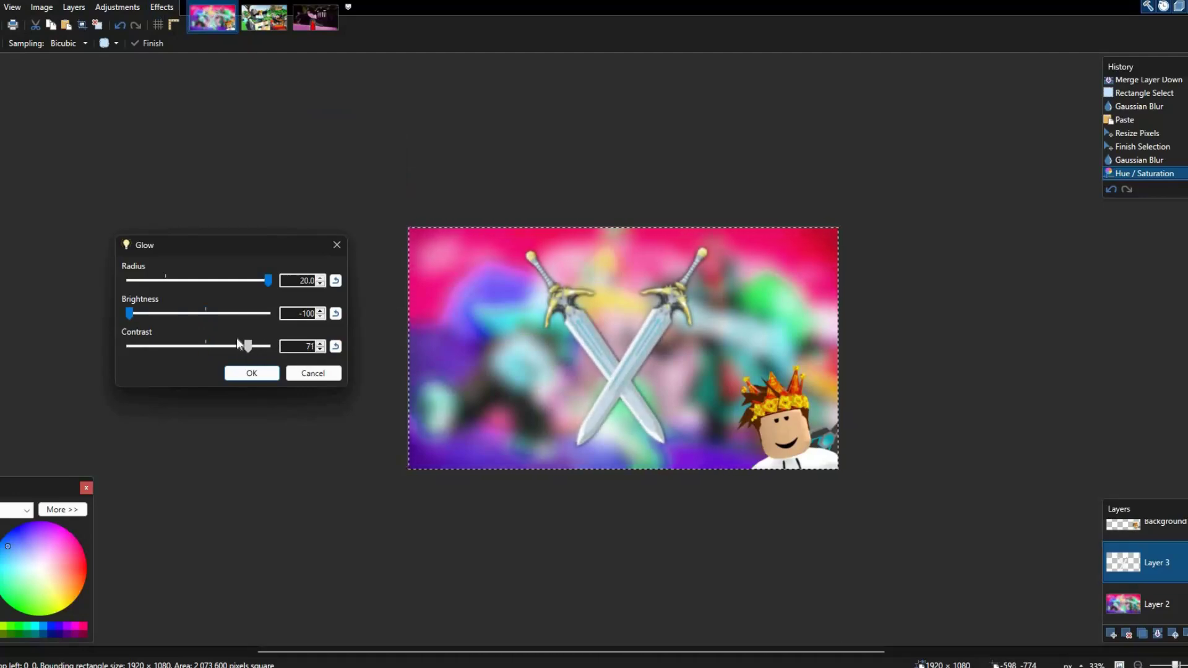
left_click(253, 374)
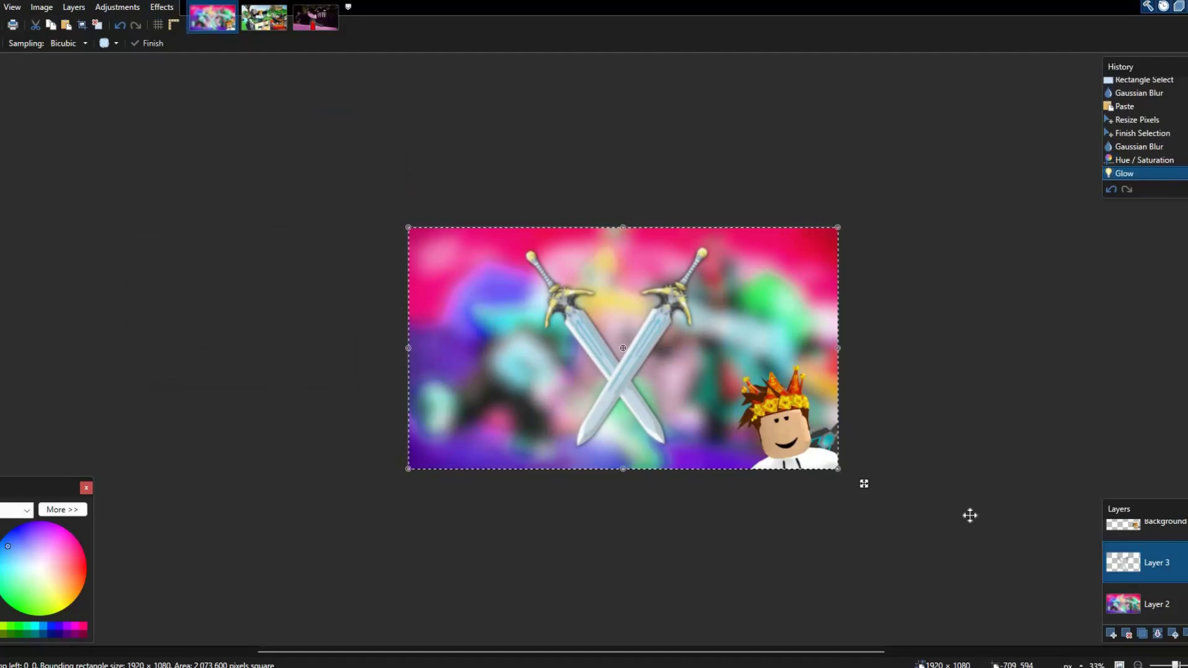
Apply a Glow effect with radius 20 to the avatar headshot on the Background layer, using a slightly higher brightness than -100.
left_click(1151, 525)
key("alt+c")
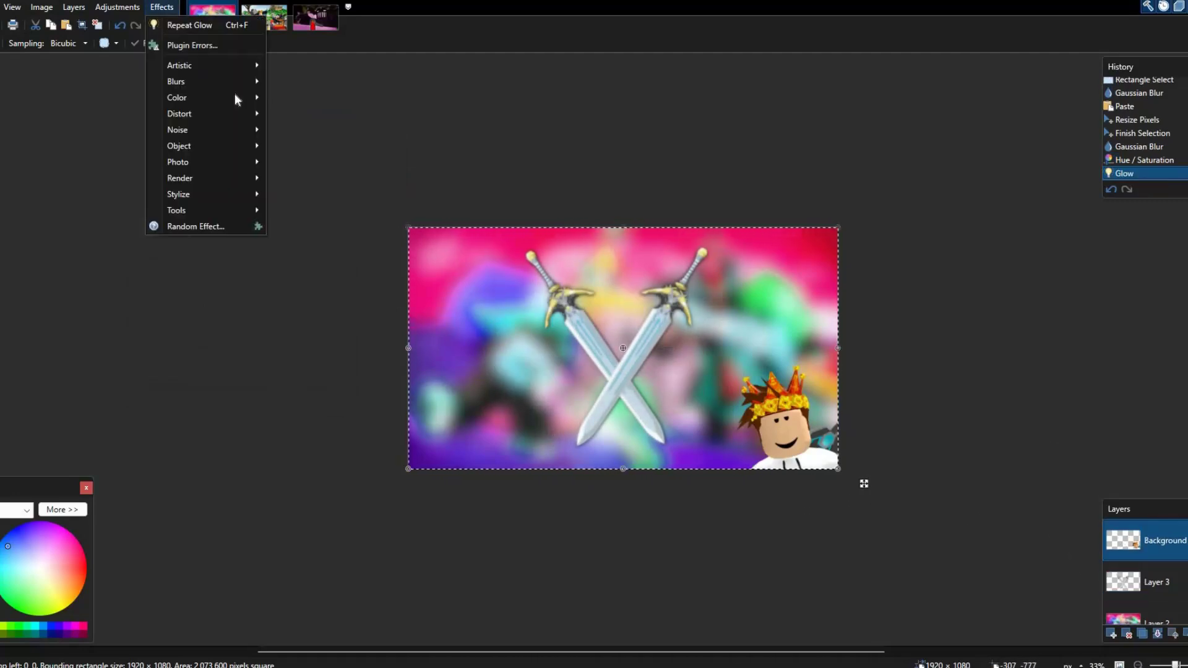
key("Right")
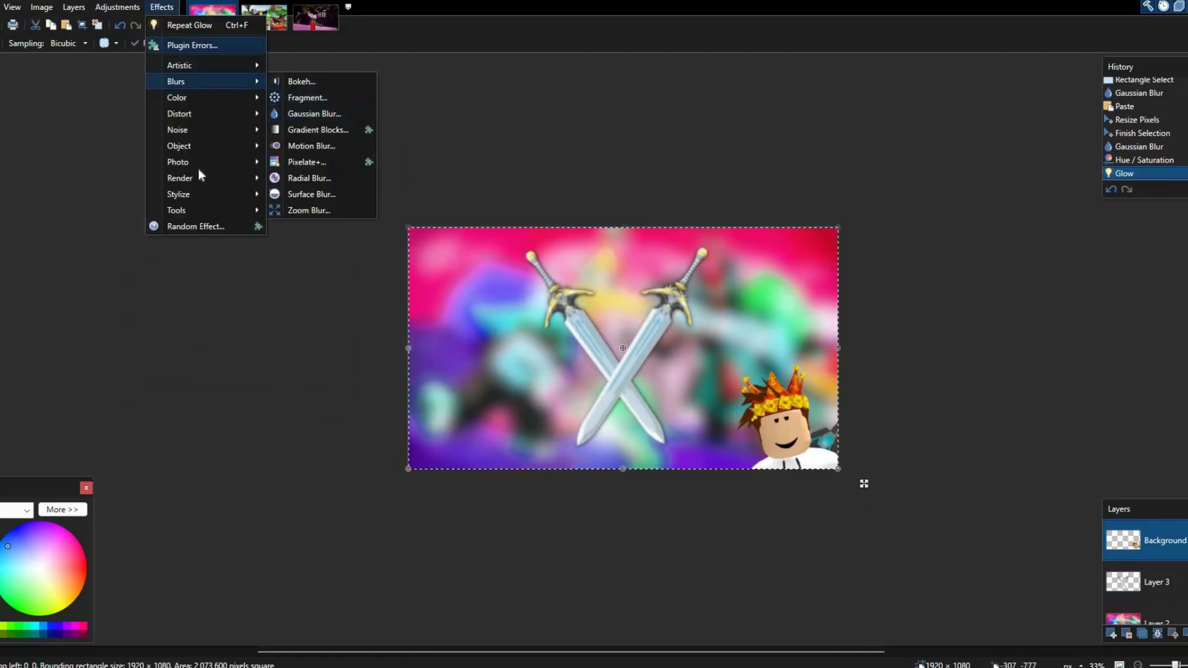
mouse_move(186, 162)
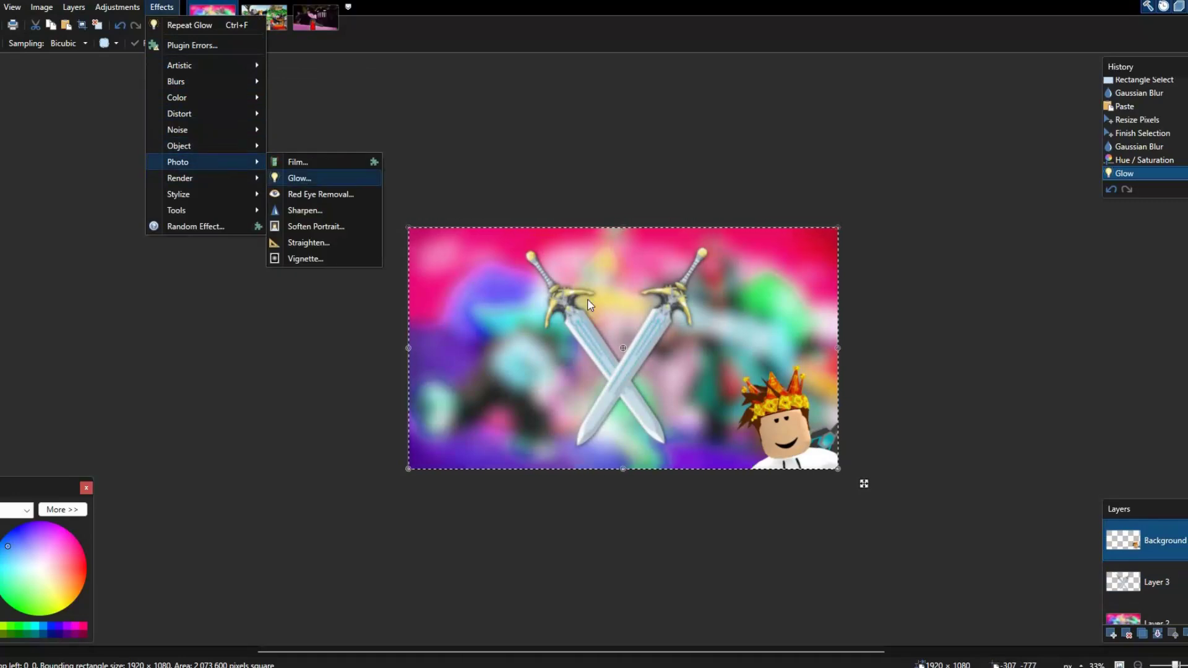
left_click(299, 178)
left_click_drag(557, 260, 195, 207)
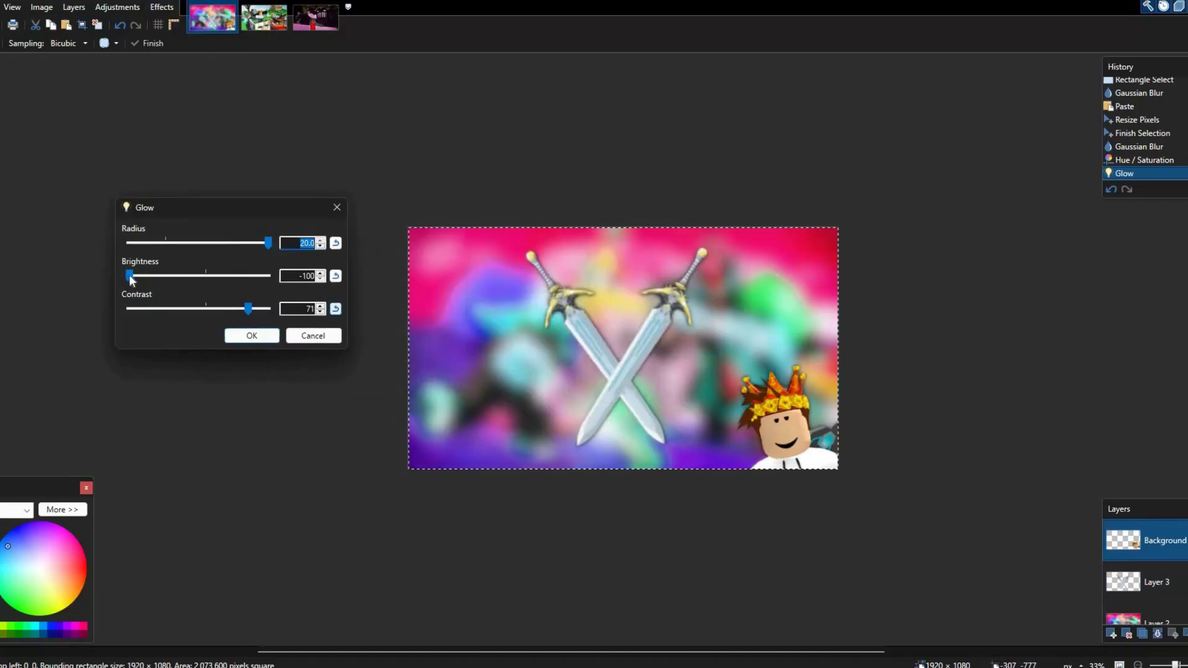
left_click(154, 279)
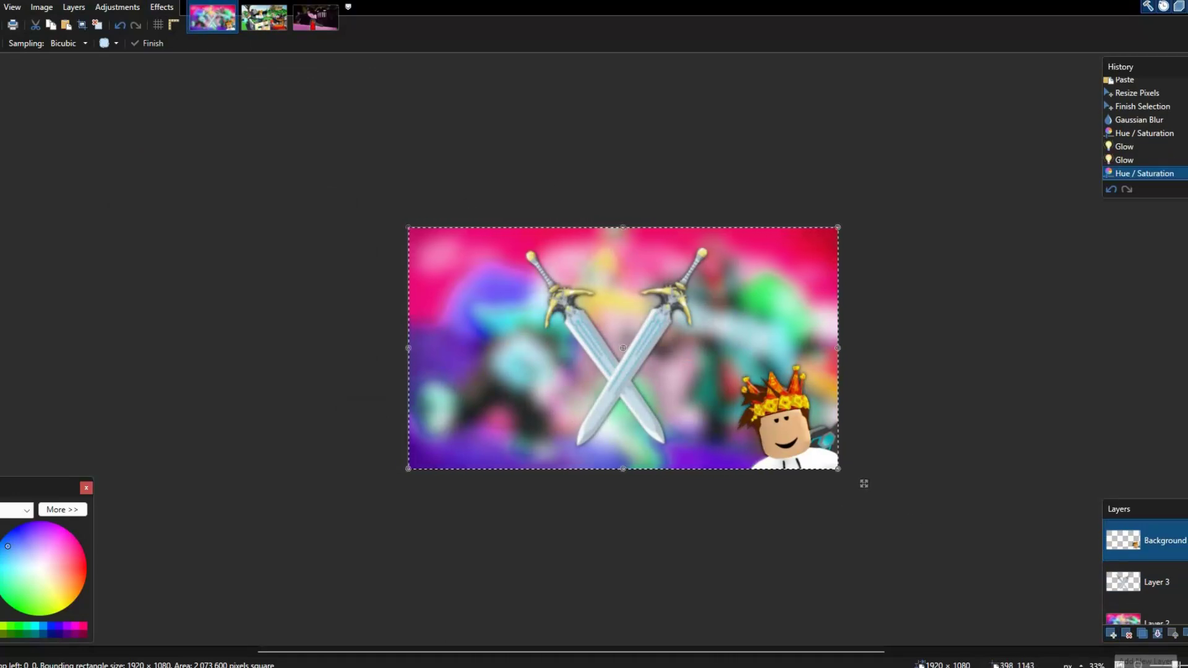
Switch to the browser, filter the "roblox sword" image results to transparent ones and copy the Linked Sword image from Roblox Wiki.
left_click(331, 666)
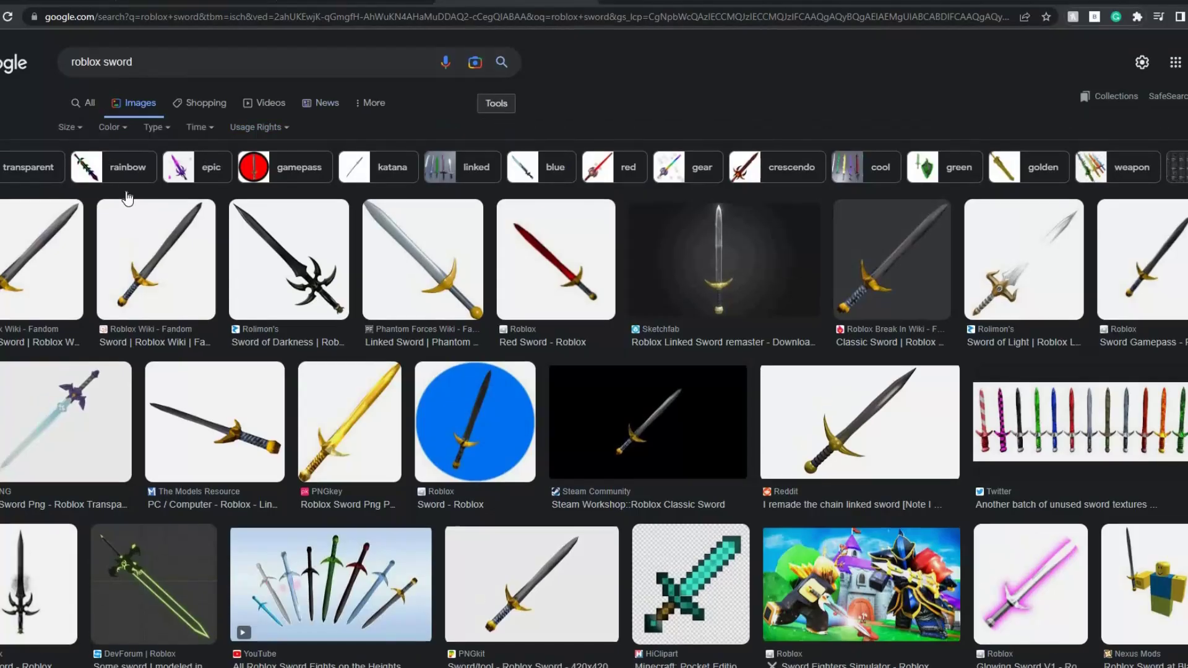
left_click(106, 123)
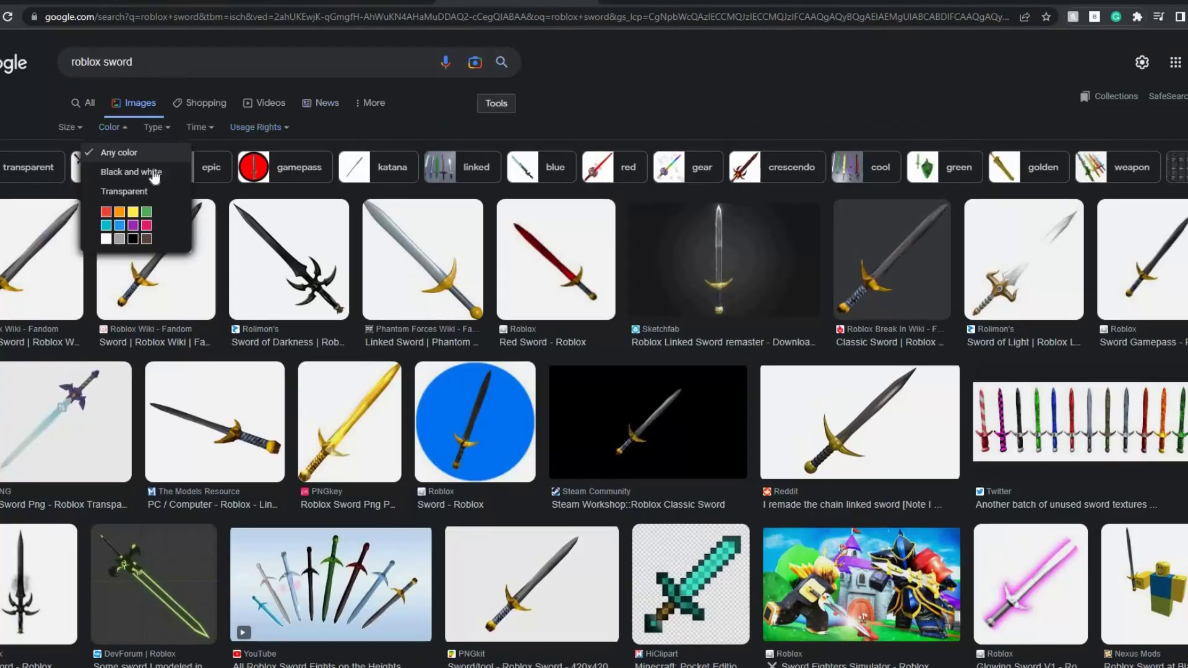
left_click(149, 192)
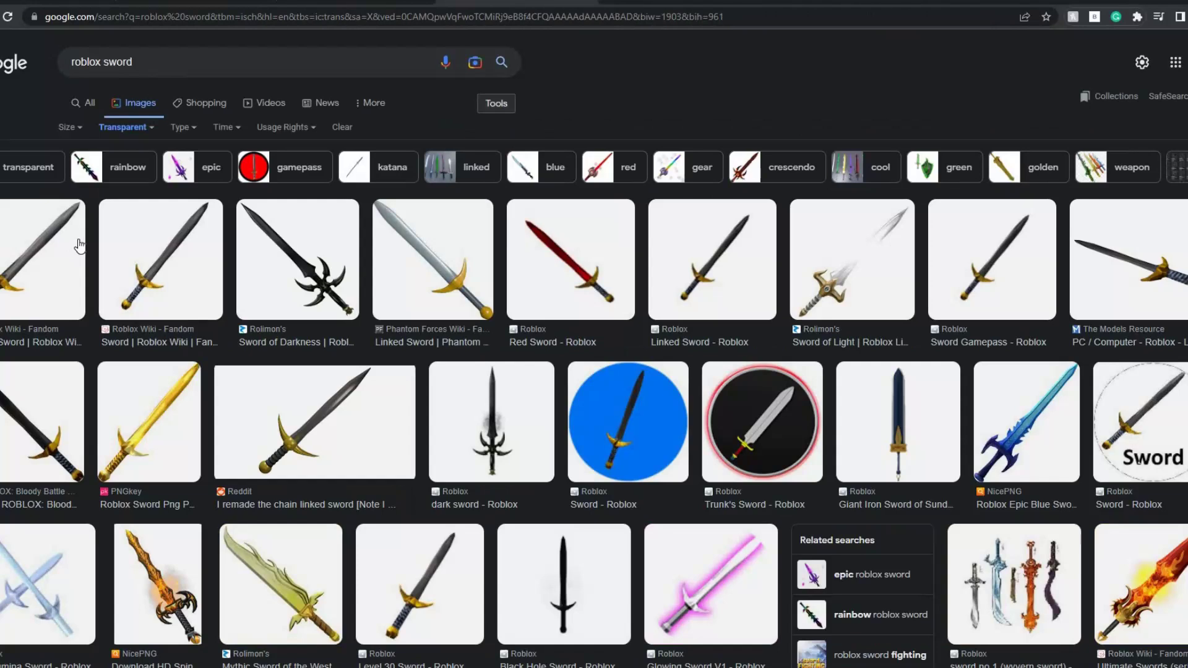
left_click(72, 247)
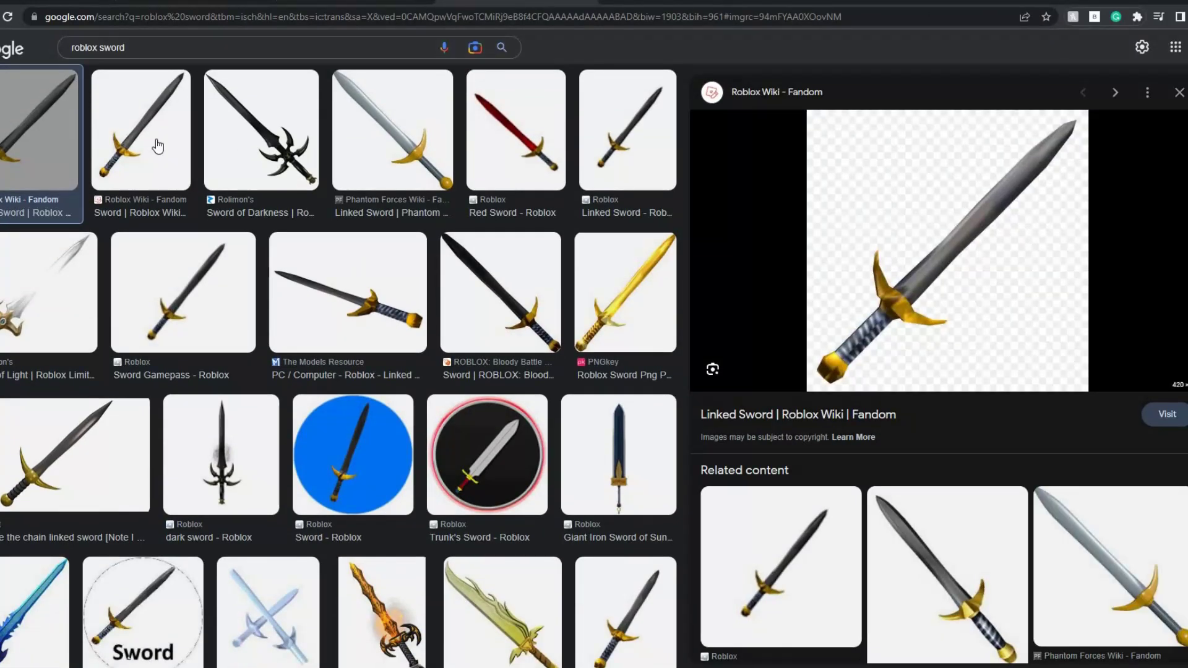
right_click(889, 242)
key("Escape")
left_click(124, 142)
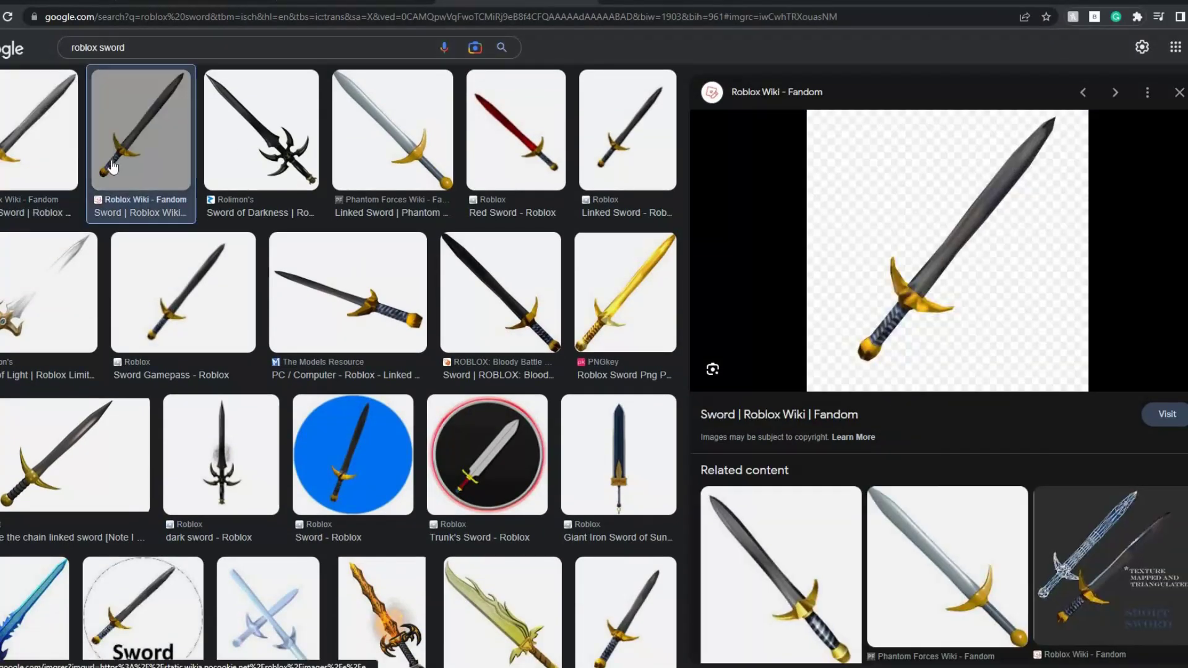
key("Left")
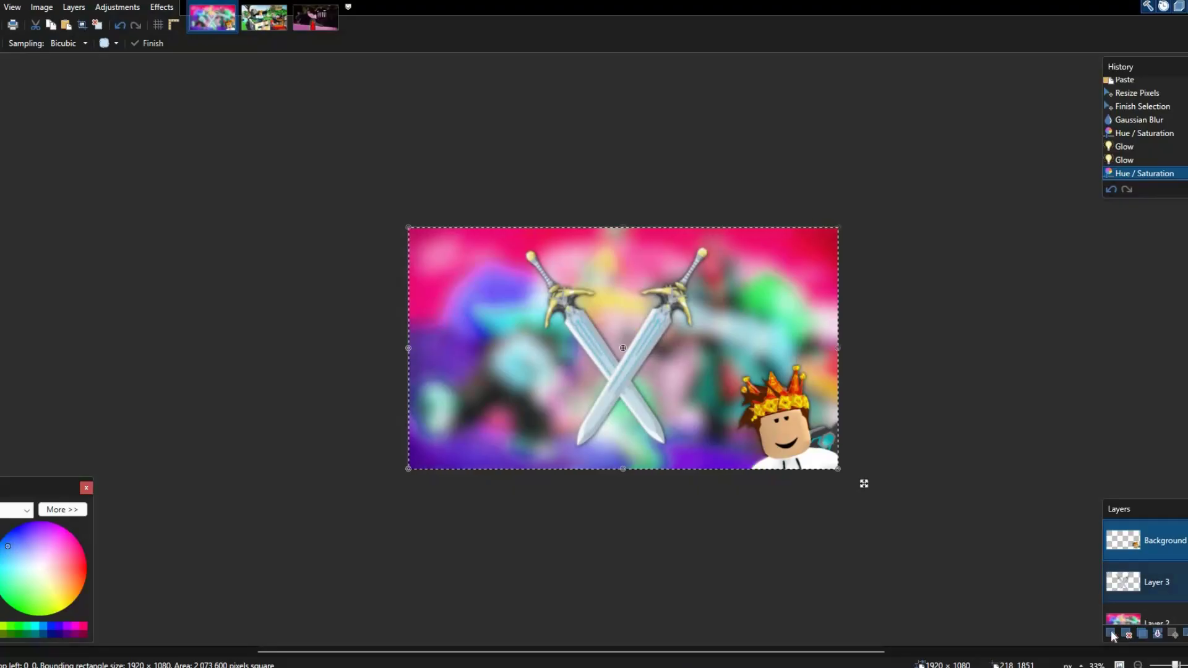
Add Layer 4 beneath Layer 3 in paint.net and scatter pasted copies of the sword across the canvas, rotating several of them.
key("ctrl+shift+n")
key("ctrl+v")
mouse_move(482, 384)
left_mouse_down()
mouse_move(489, 403)
mouse_move(482, 381)
left_mouse_up()
key("ctrl+v")
left_click_drag(483, 294, 485, 396)
key("ctrl+v")
left_click_drag(593, 388, 701, 380)
key("ctrl+v")
left_click_drag(502, 272, 514, 272)
left_click_drag(537, 338, 672, 467)
left_click_drag(660, 368, 753, 271)
left_click_drag(679, 349, 841, 249)
key("ctrl+v")
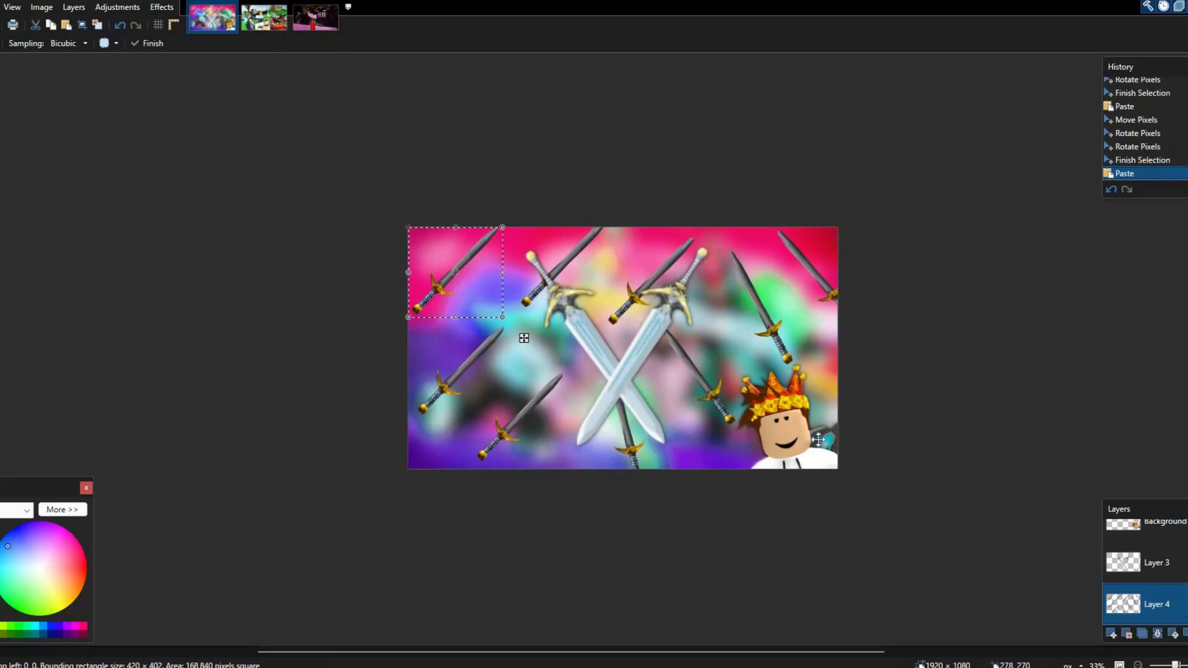
left_click_drag(524, 338, 885, 479)
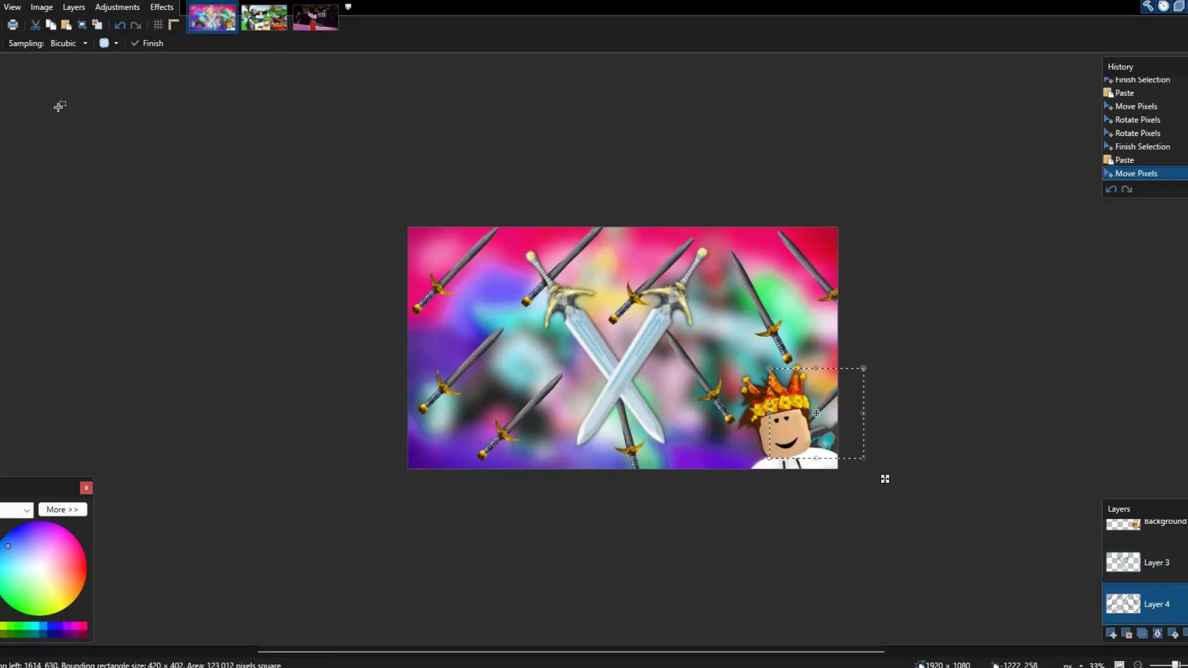
Select the whole of Layer 4 and set the scattered swords' saturation to 145 and lightness to 32.
key("s")
key("ctrl+a")
key("m")
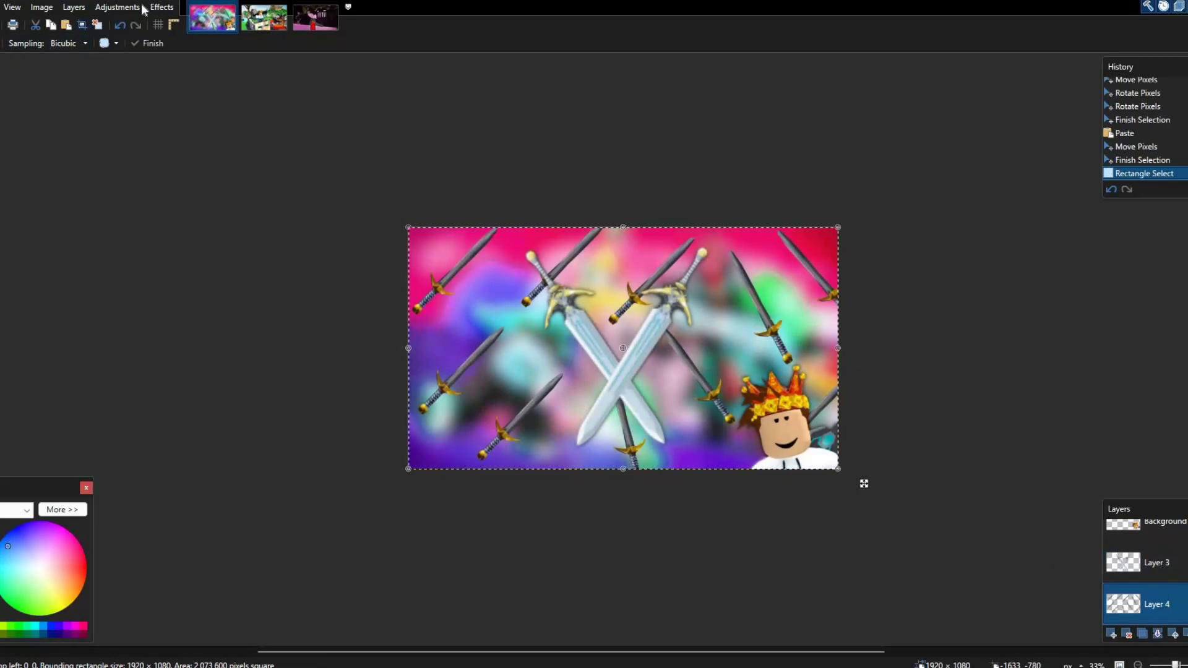
key("ctrl+shift+u")
left_click_drag(183, 341, 243, 339)
left_click_drag(175, 372, 197, 371)
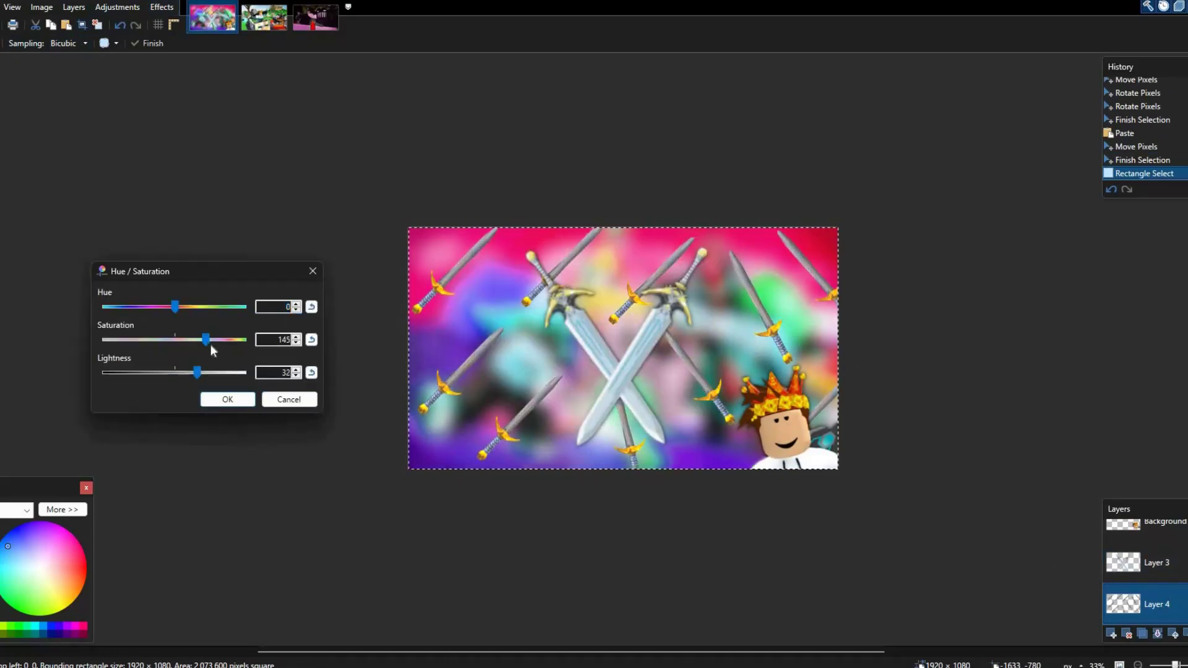
left_click_drag(244, 339, 214, 340)
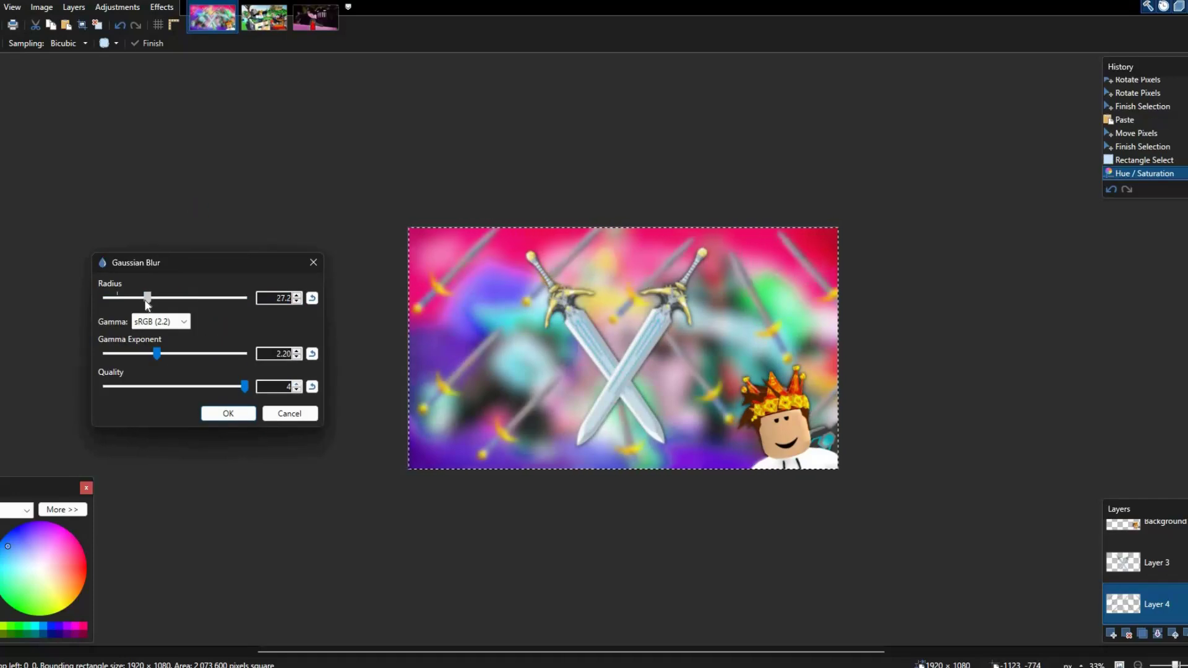
Apply a Gaussian Blur with radius 24.6 to the scattered swords, and toggle Layer 3's visibility off and on to check them.
left_click_drag(147, 305, 145, 300)
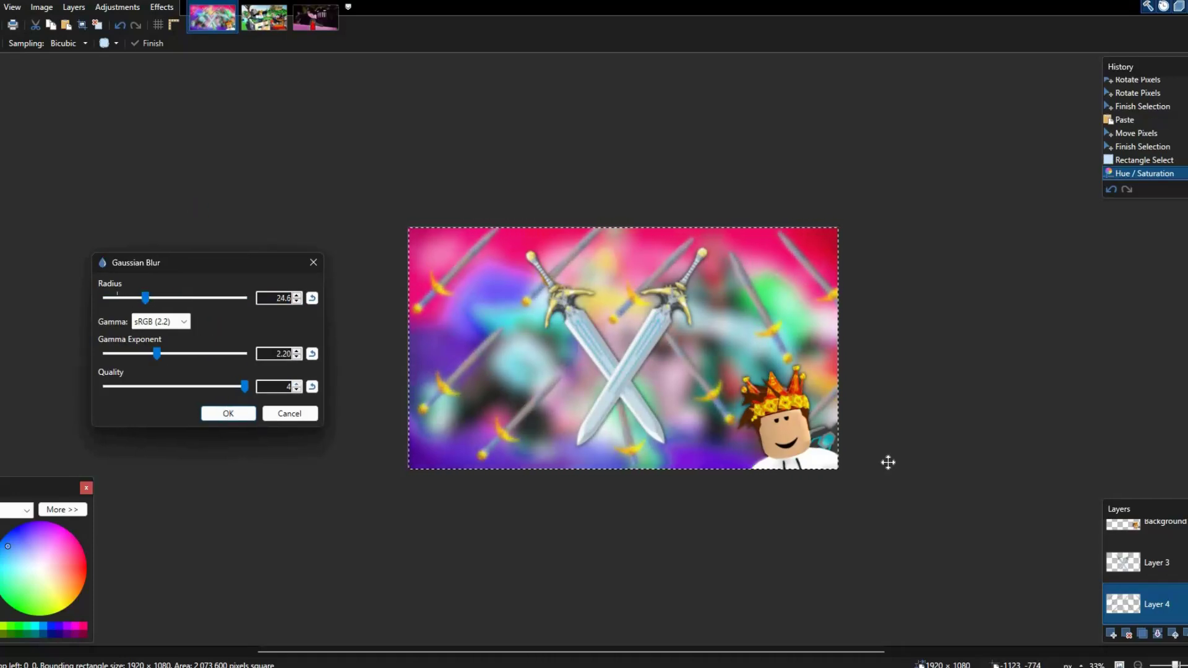
left_click(228, 413)
left_click(1184, 563)
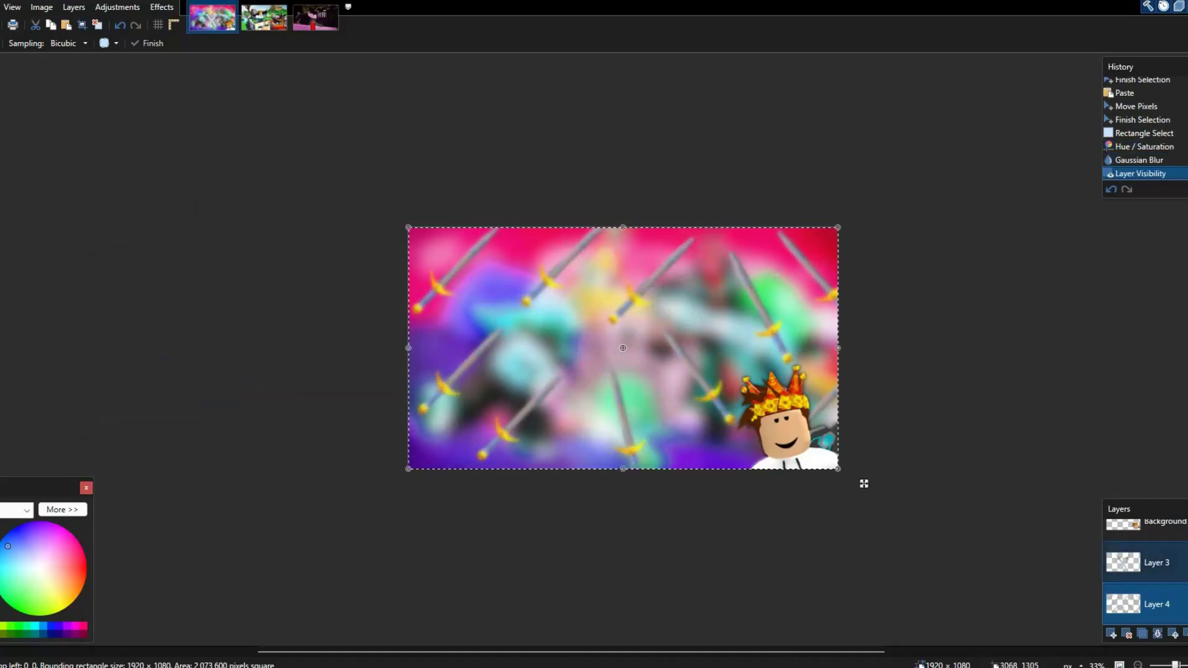
left_click(1183, 562)
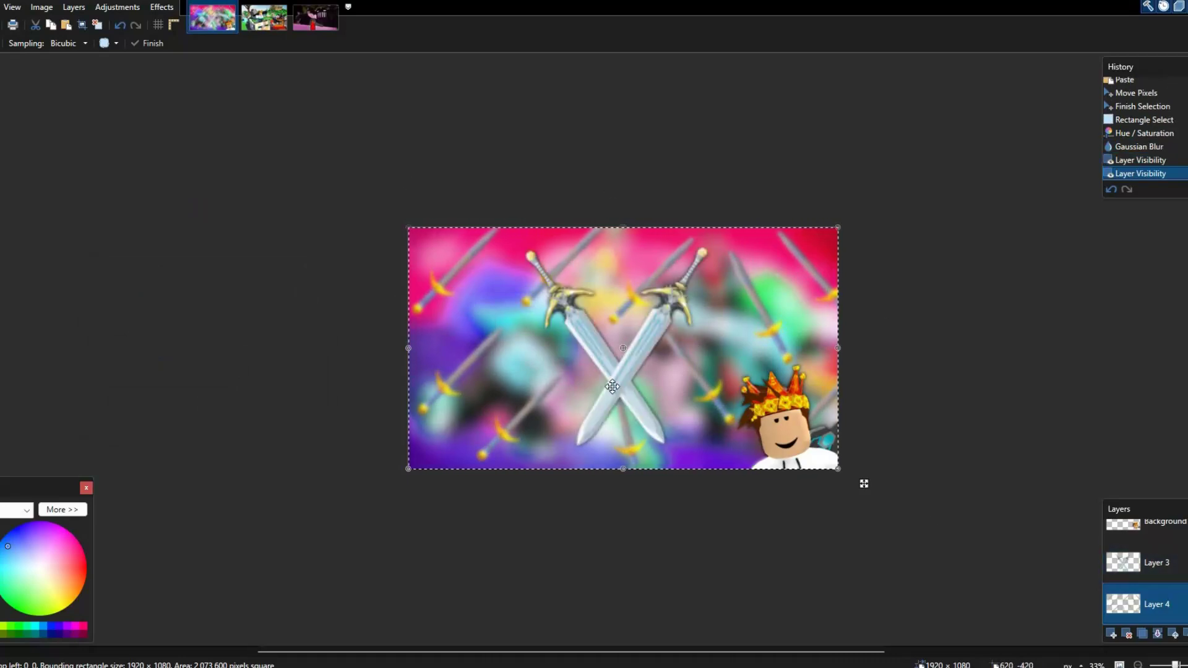
Add Layer 5 above Layer 3 and place the text "weawe" at size 96 in the canvas's upper-left area.
left_click(1159, 561)
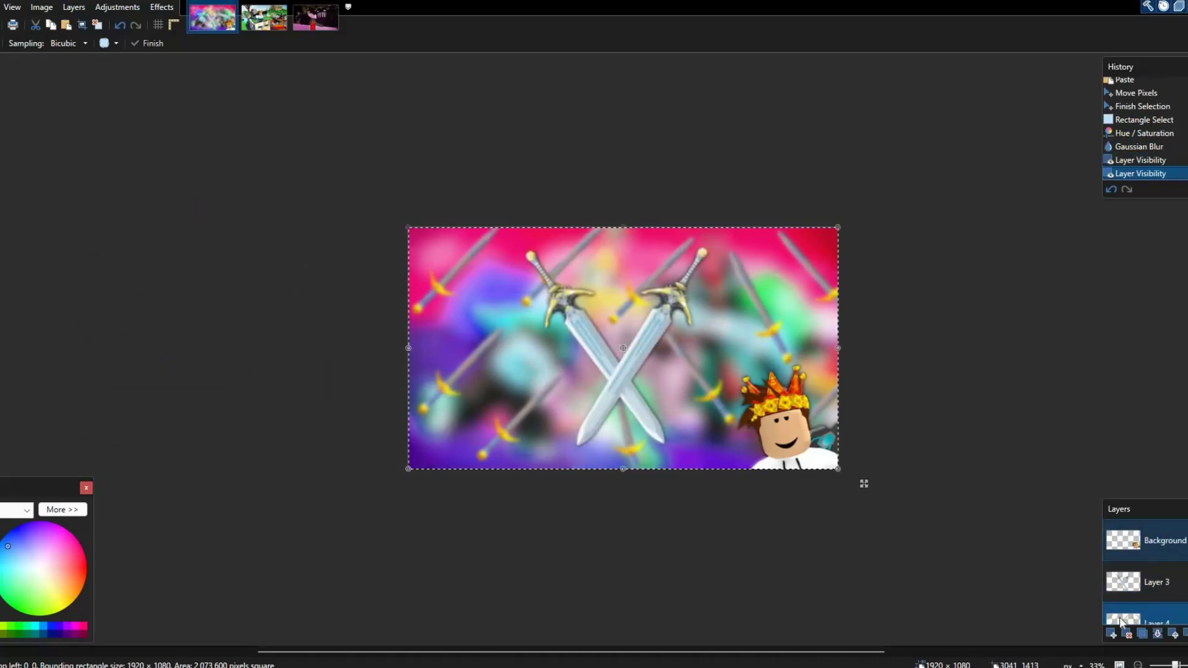
left_click(1112, 636)
key("t")
left_click(455, 277)
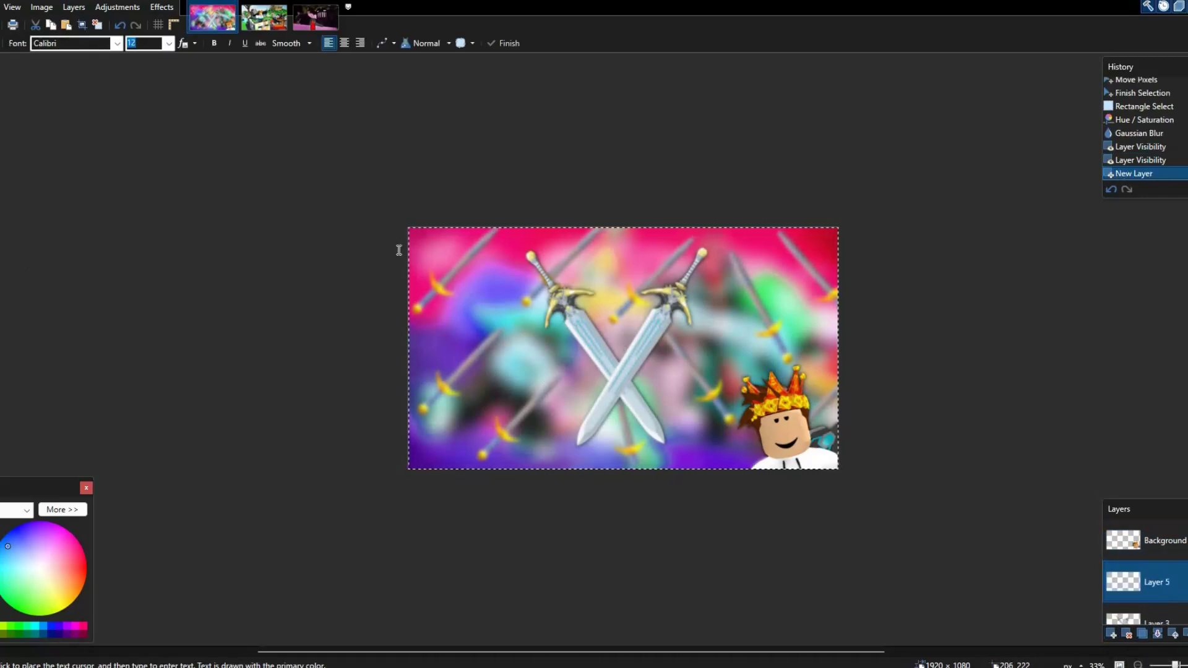
left_click(215, 43)
left_click(233, 44)
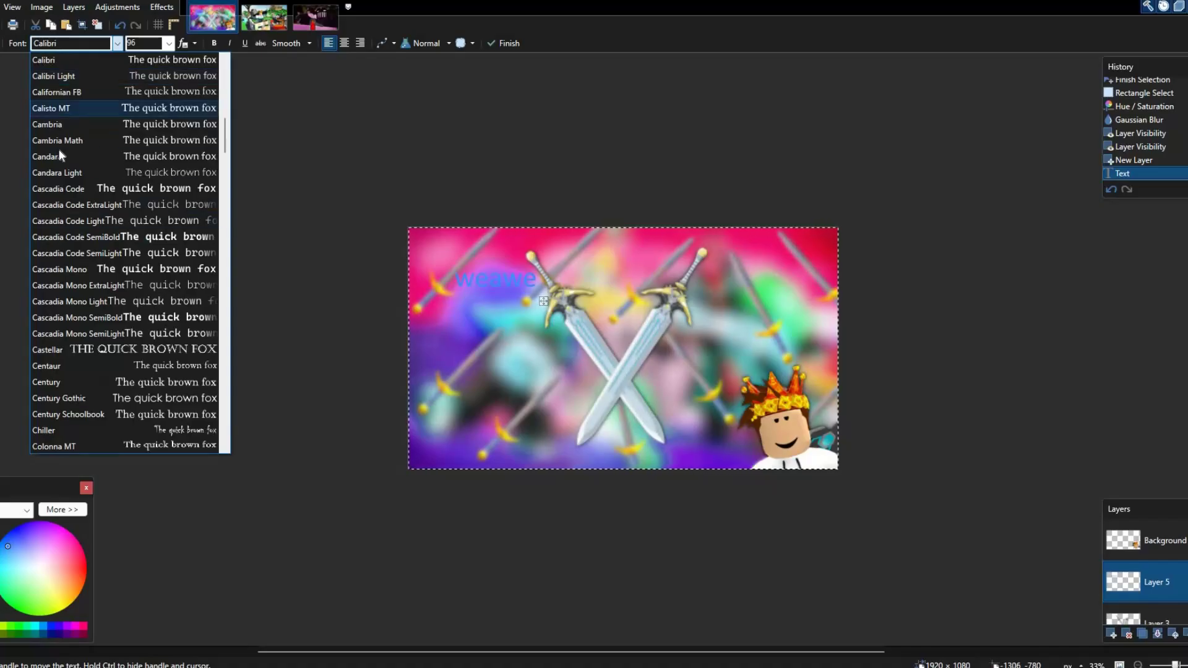
Set the "weawe" text in bold Onyx and colour it magenta.
scroll(58, 150, "down", 10)
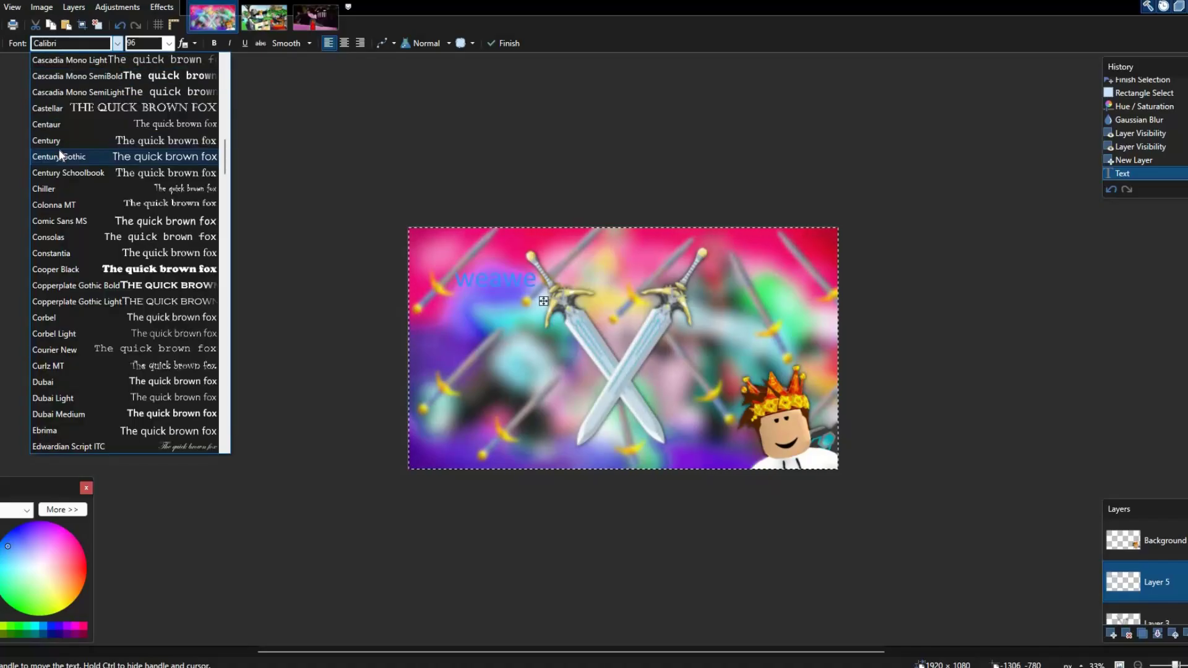
scroll(180, 141, "down", 5)
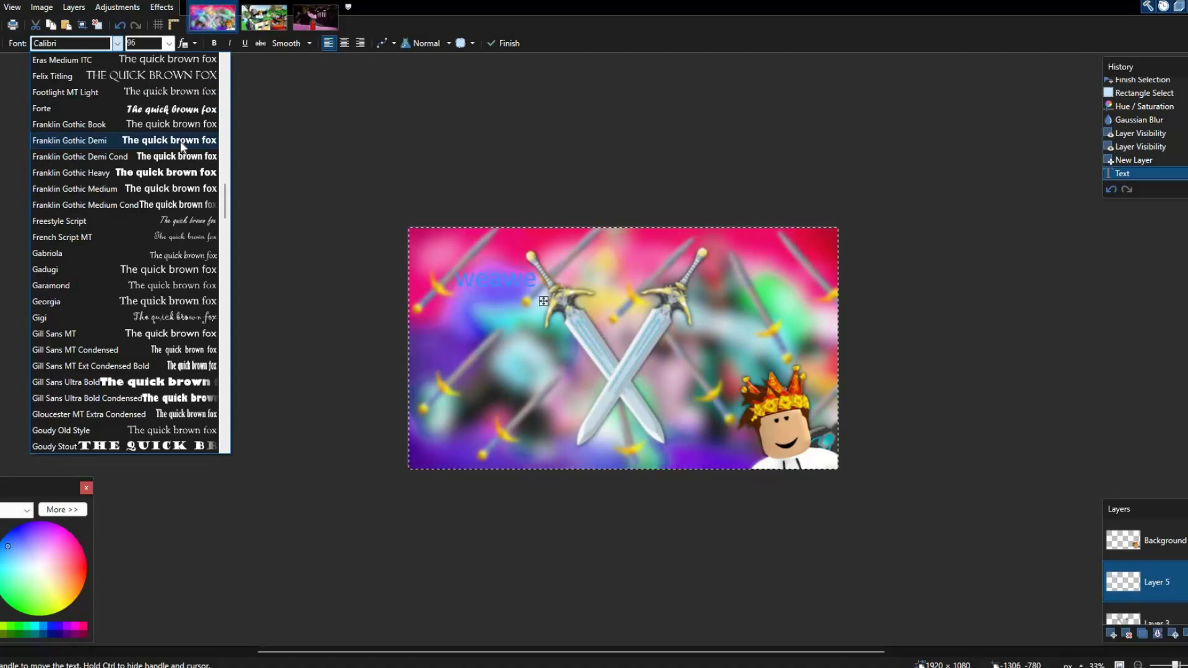
left_click(182, 146)
key("Down")
key("Down")
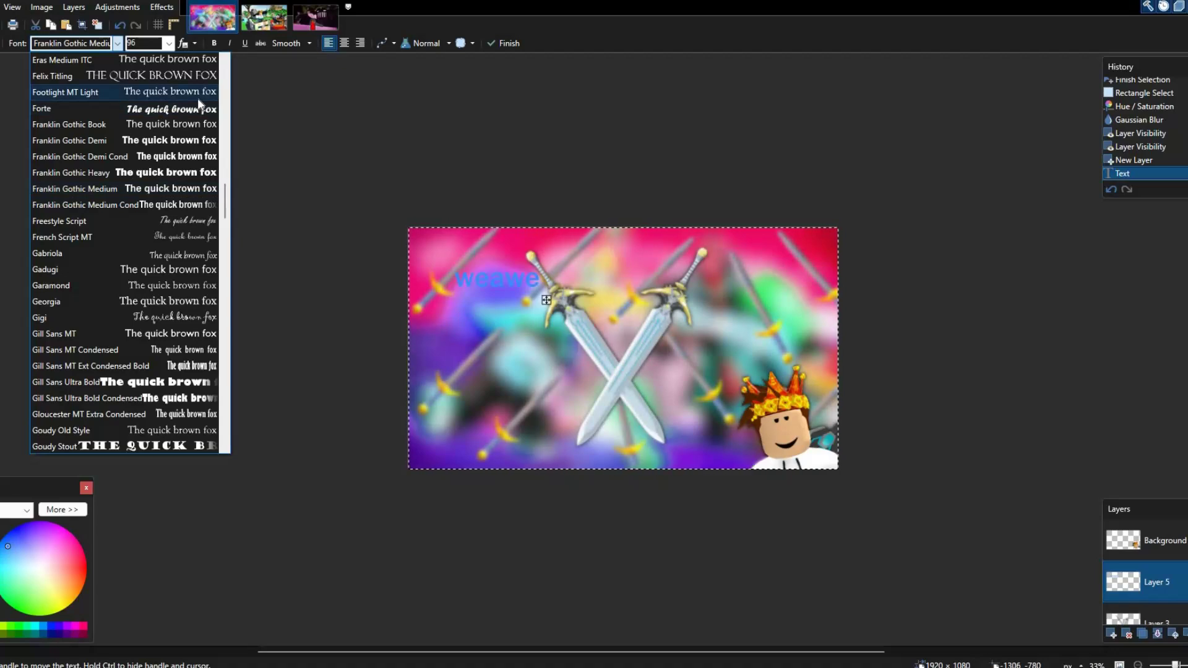
scroll(198, 99, "down", 3)
key("l")
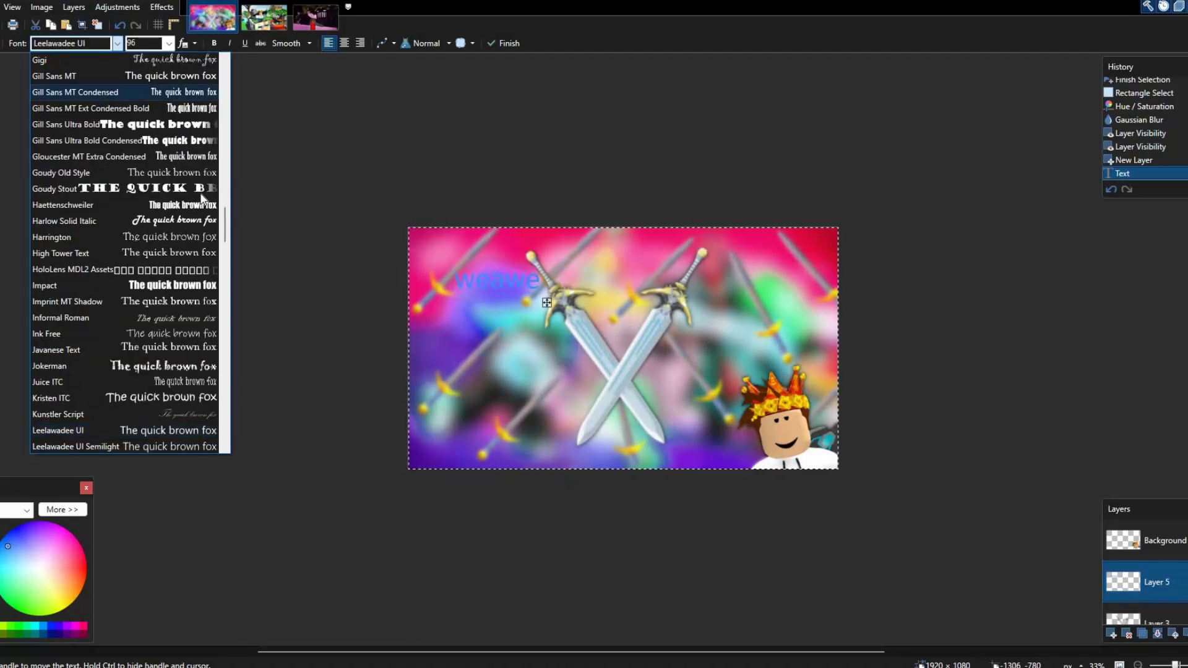
key("p")
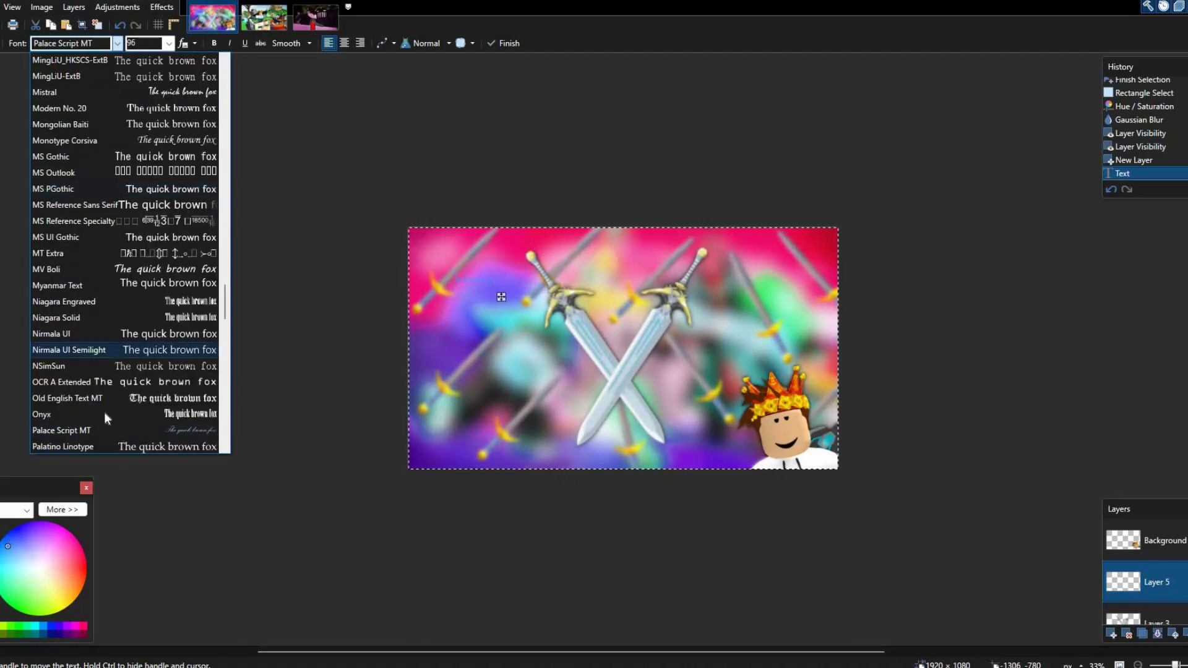
scroll(112, 390, "down", 3)
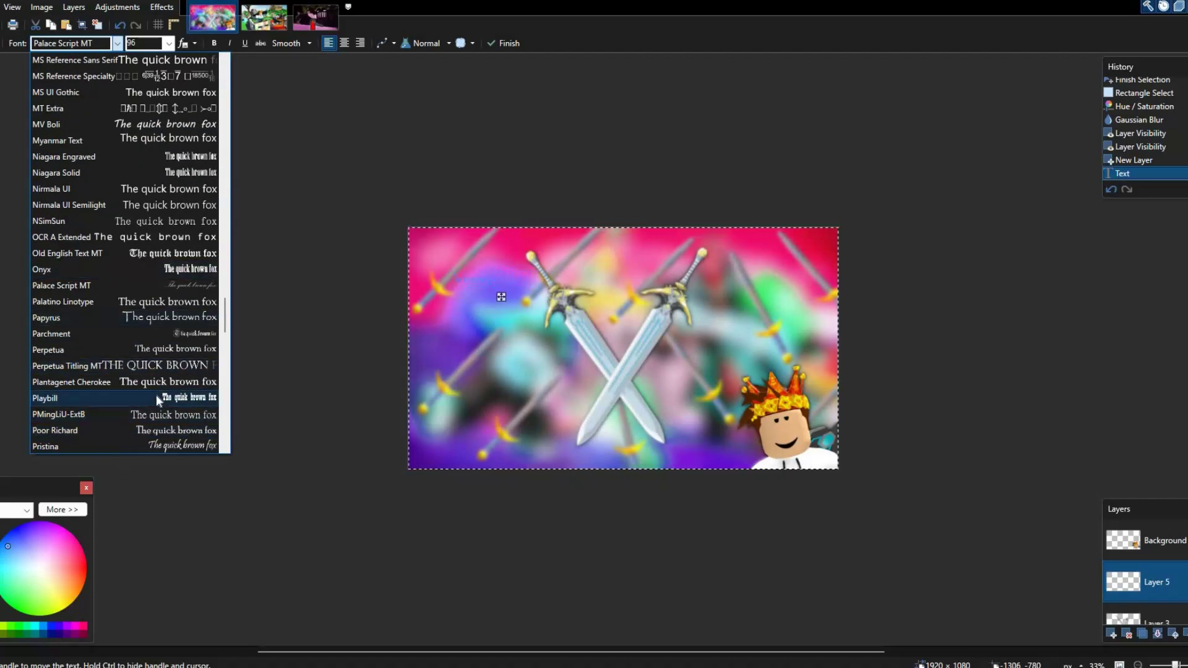
left_click(190, 270)
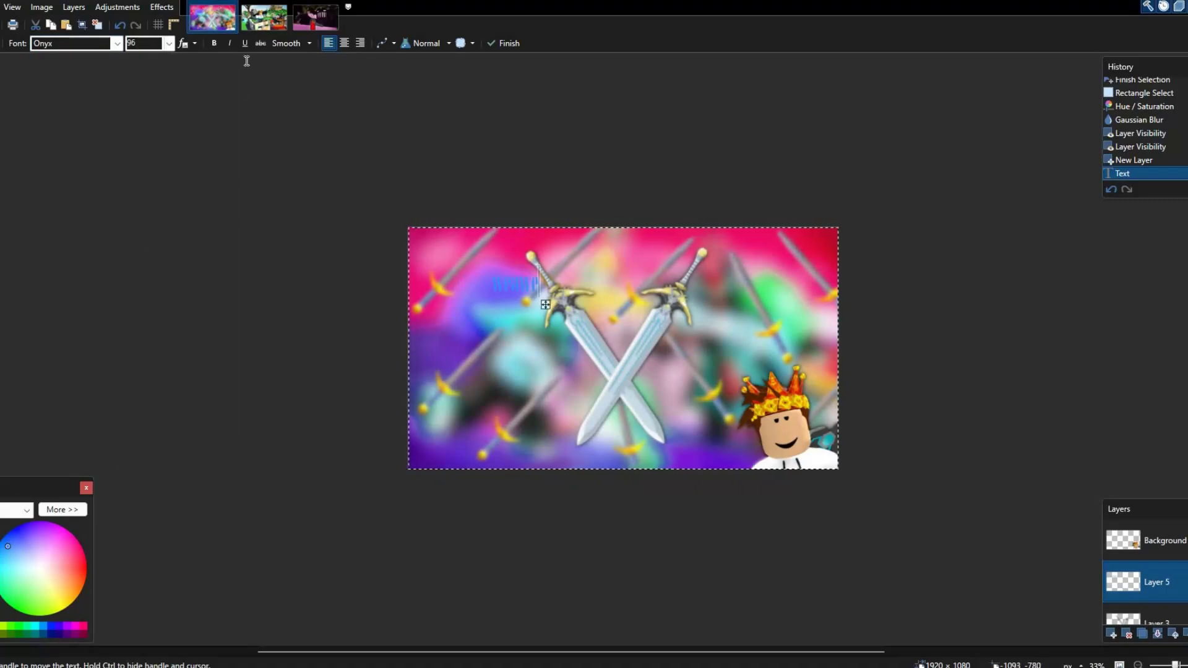
left_click(214, 45)
left_click(84, 554)
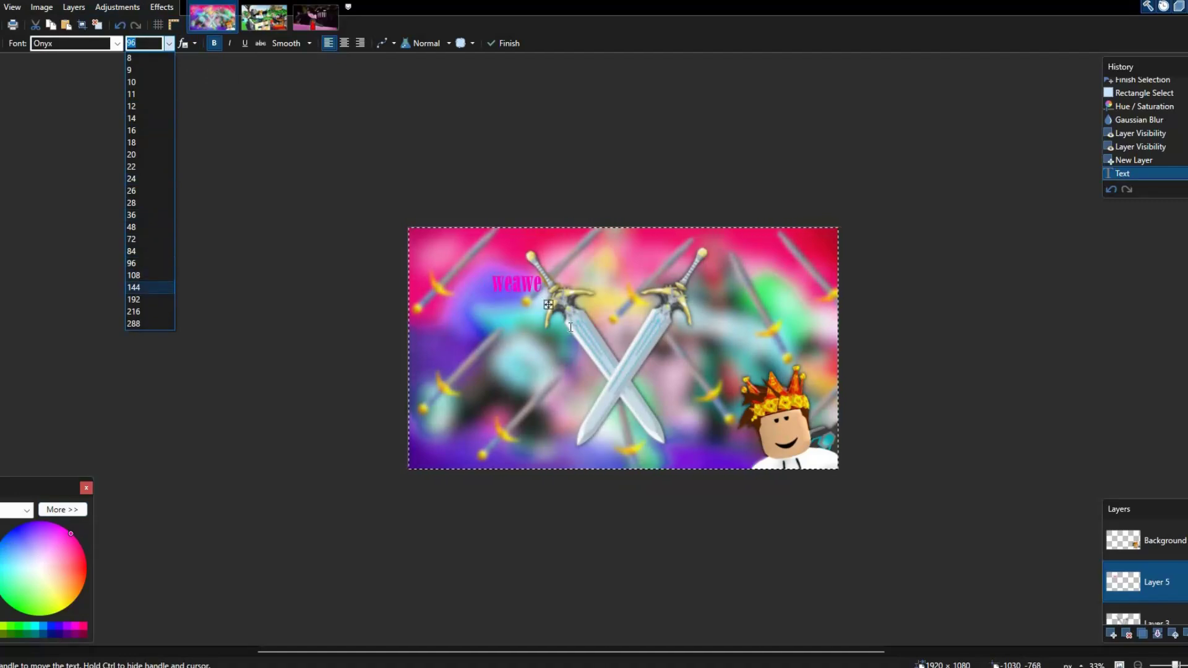
Enlarge the text to size 288 and move it to the lower-left corner of the canvas.
key("Return")
left_click_drag(574, 313, 527, 315)
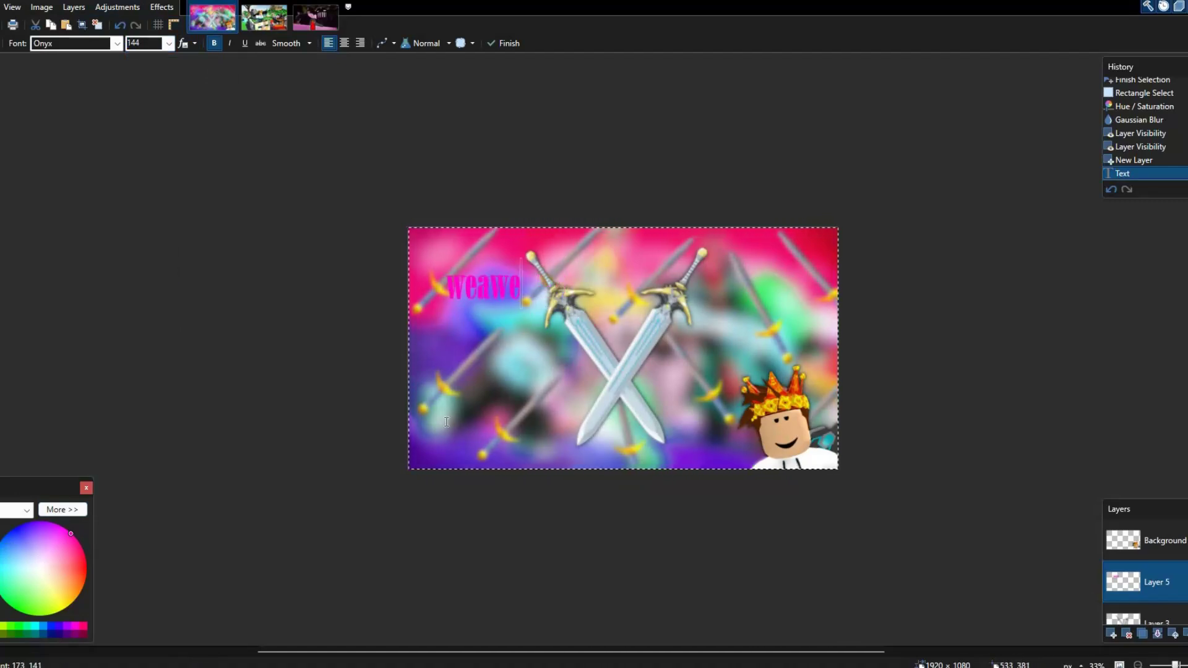
left_click(169, 43)
left_click(166, 325)
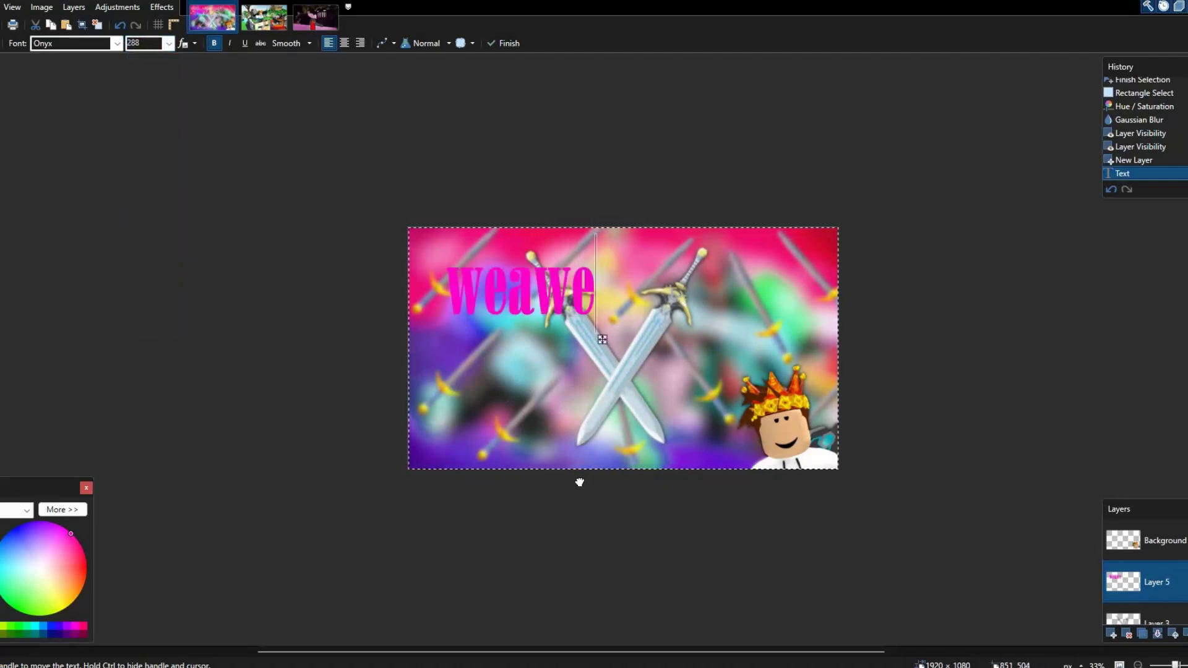
left_click_drag(600, 341, 585, 445)
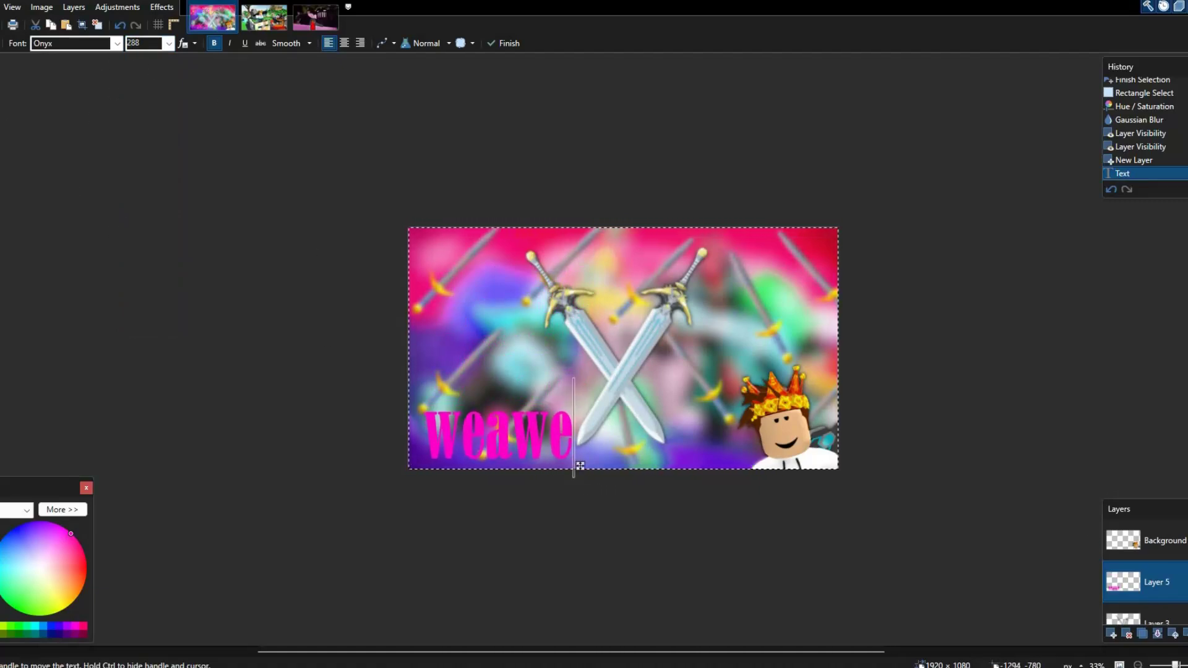
Recolour the text bright green and apply a Glow with radius 13.5, brightness -41 and contrast 50.
left_click_drag(104, 576, 30, 641)
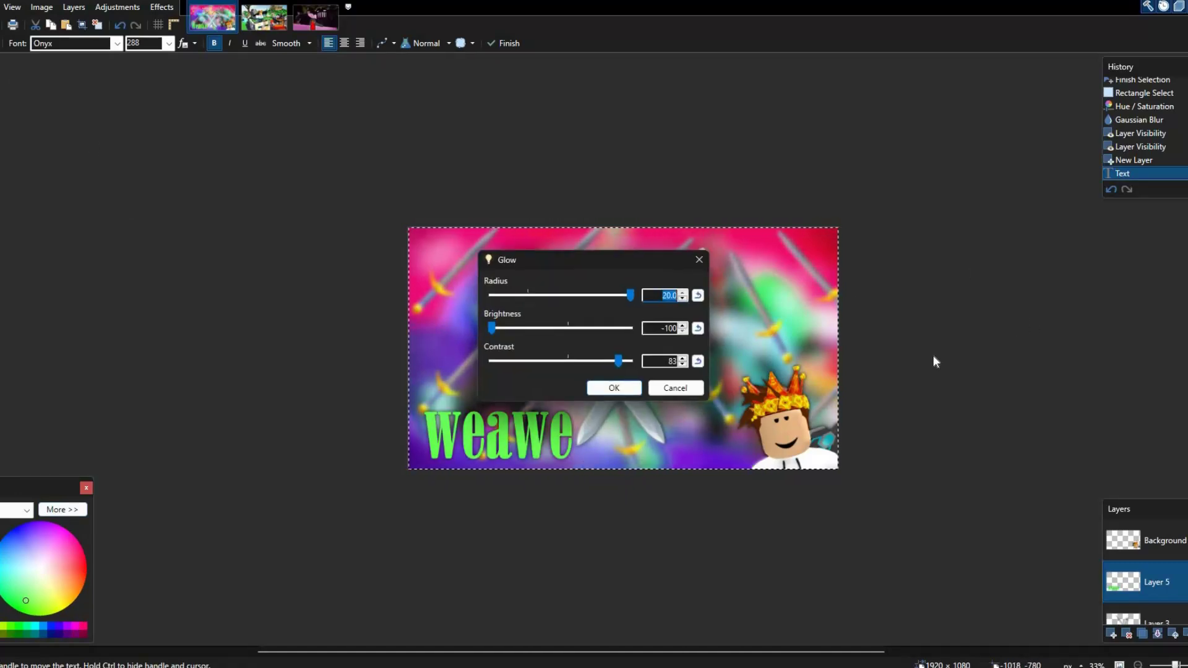
left_click_drag(1064, 308, 1031, 311)
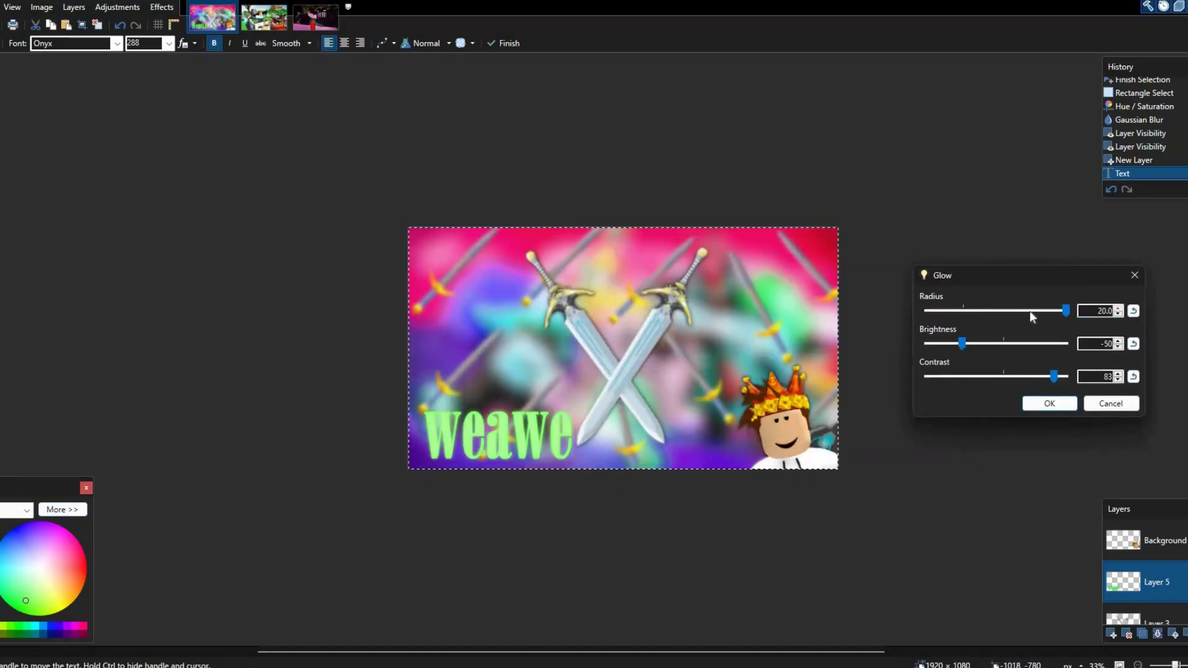
left_click_drag(1048, 379, 1011, 380)
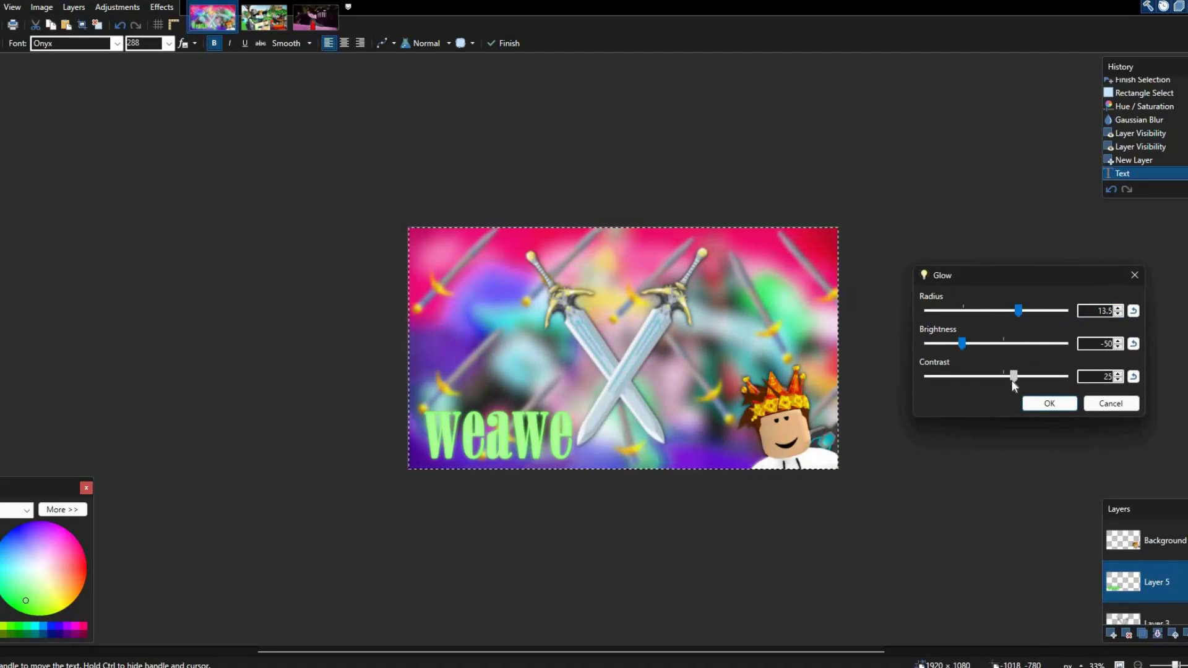
mouse_move(962, 344)
left_mouse_down()
mouse_move(1015, 377)
mouse_move(1011, 344)
mouse_move(968, 344)
left_mouse_up()
left_click(1032, 377)
key("Return")
Apply a second Glow to the text with radius 20, brightness -100 and contrast 55.
left_click(161, 7)
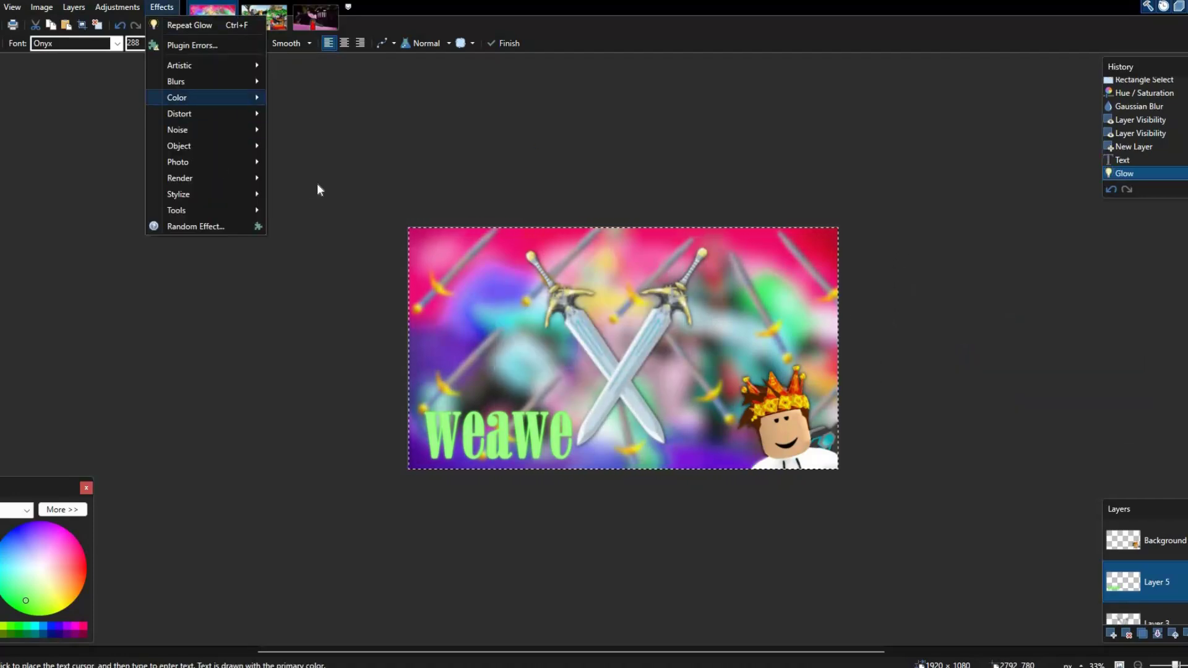
mouse_move(178, 161)
left_click_drag(536, 328, 495, 328)
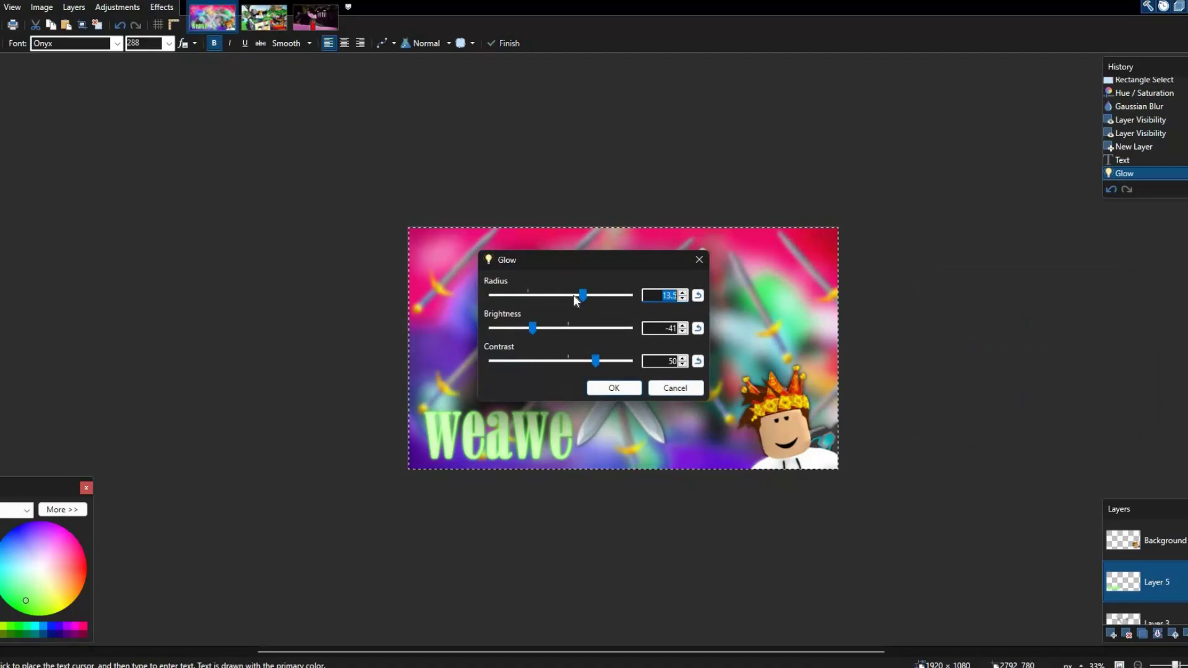
left_click_drag(582, 295, 630, 296)
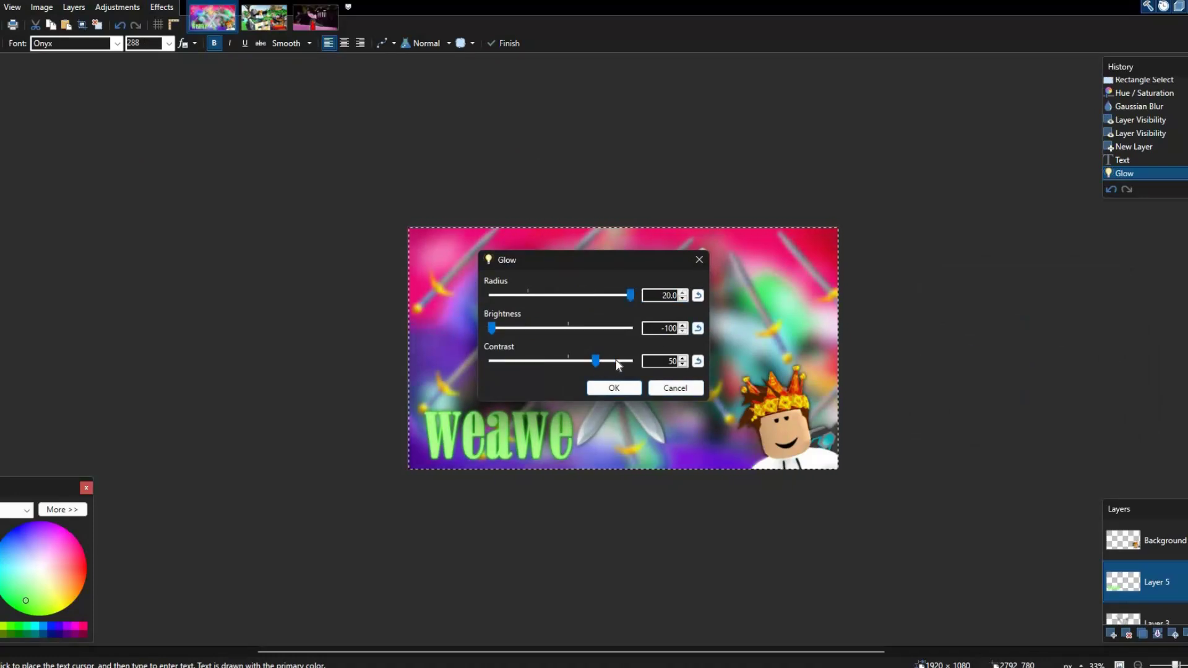
left_click_drag(596, 361, 630, 360)
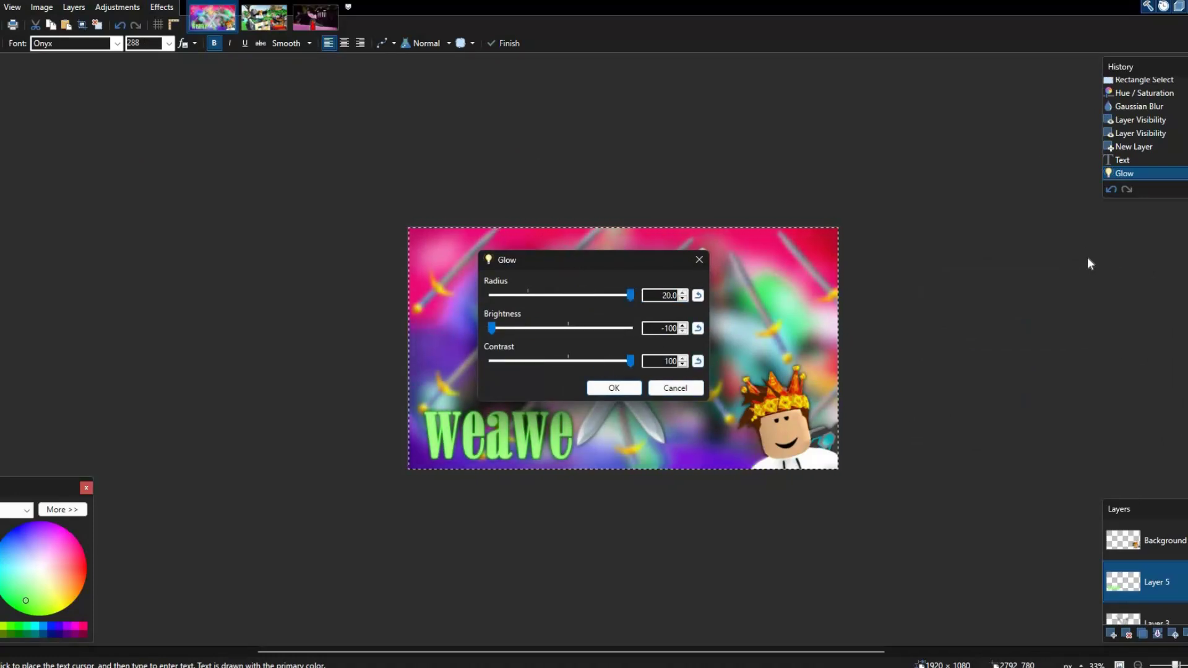
left_click_drag(566, 258, 1025, 156)
left_click_drag(1047, 257, 1057, 286)
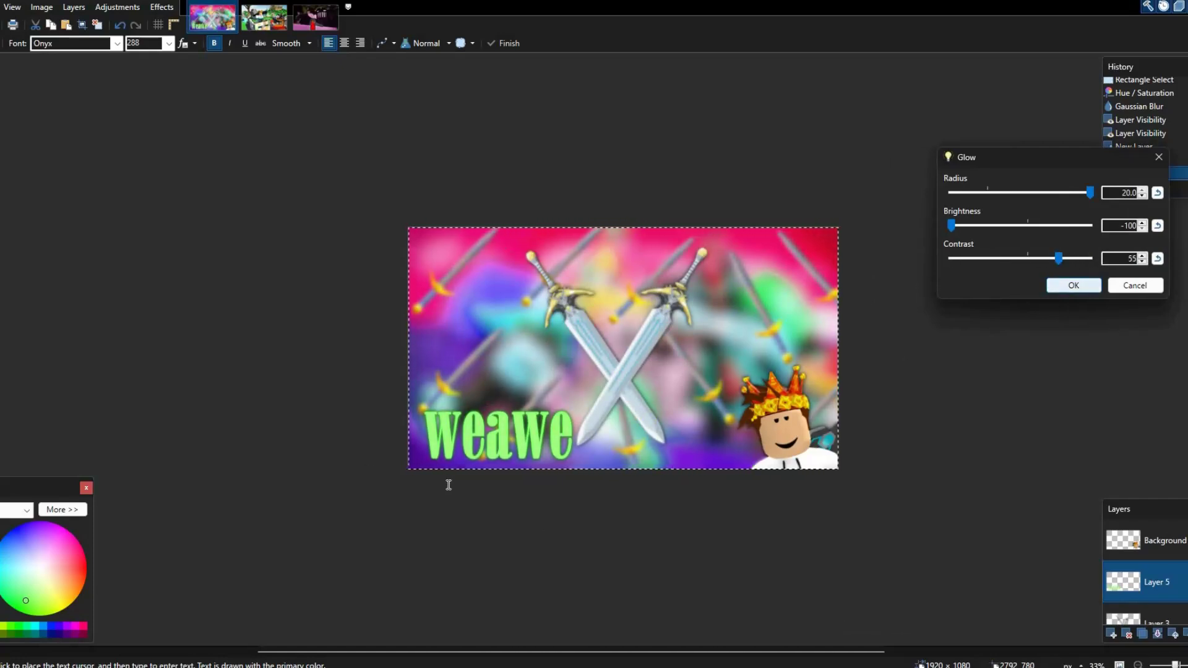
key("Return")
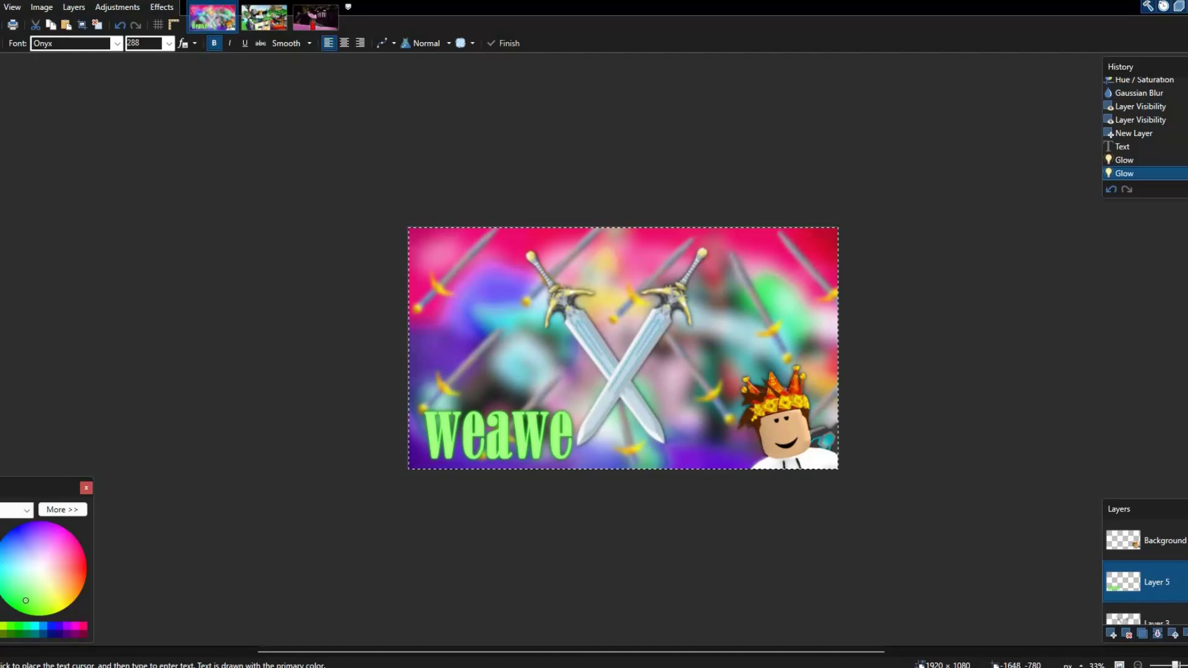
Open the two finished Gravity-themed thumbnails as separate images and examine their text and layout.
left_click(1, 7)
left_click(1, 41)
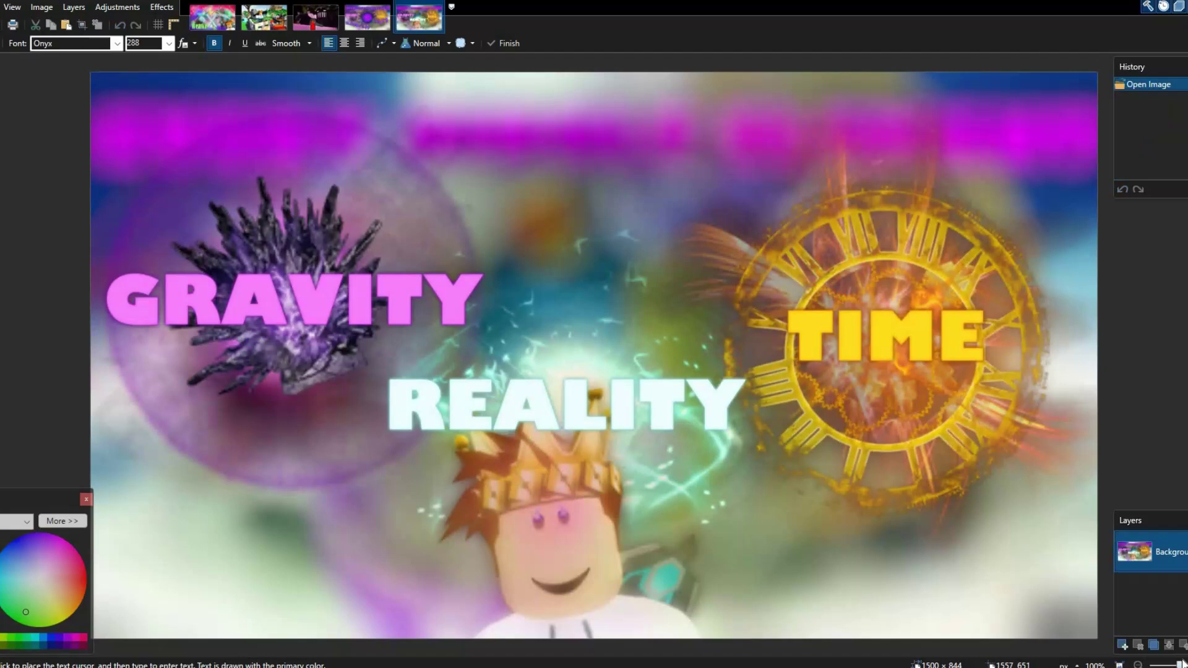
scroll(591, 351, "up", 3)
scroll(591, 351, "down", 4)
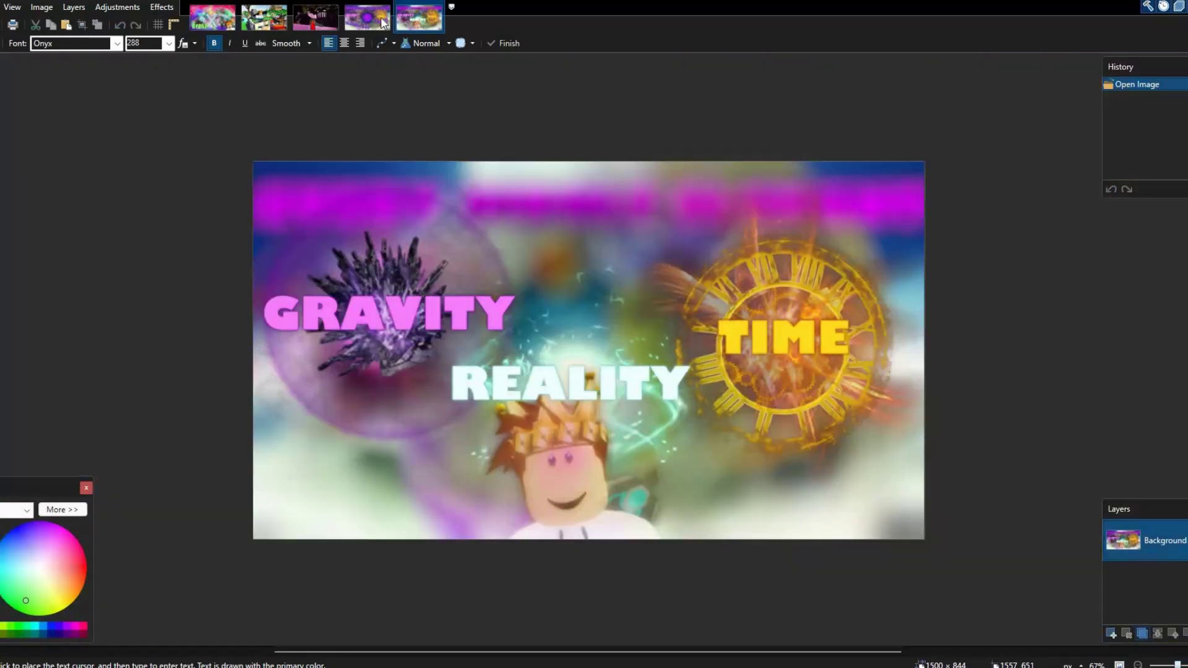
left_click(385, 22)
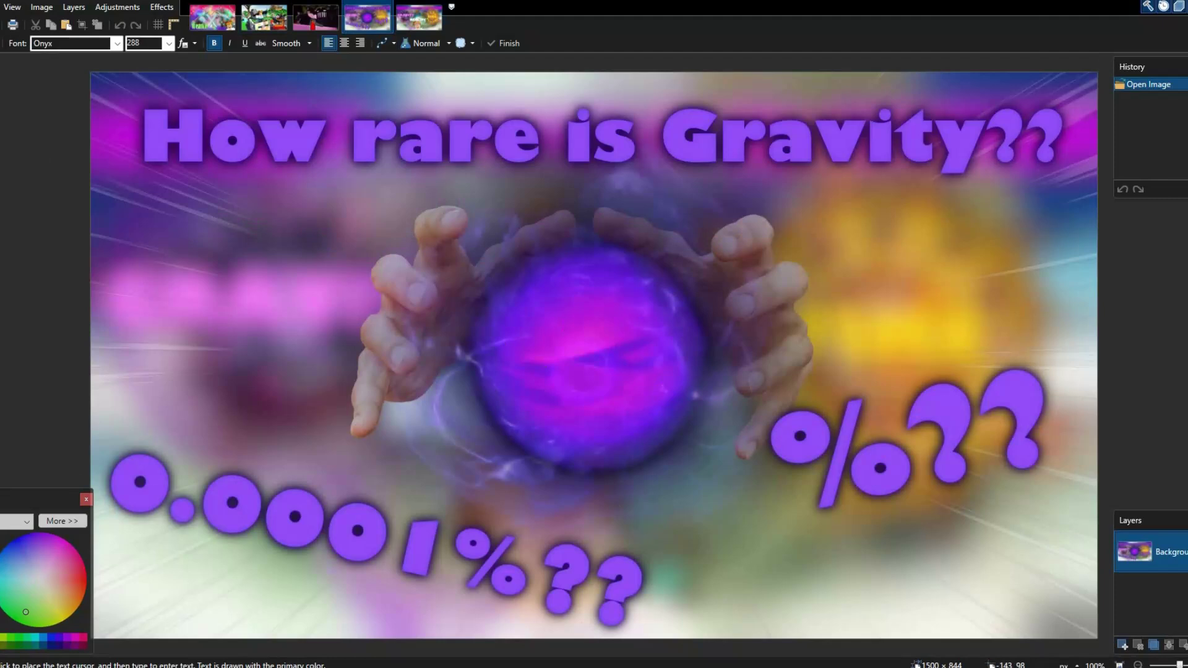
key("b")
mouse_move(901, 398)
left_mouse_down()
mouse_move(583, 372)
mouse_move(291, 211)
left_mouse_up()
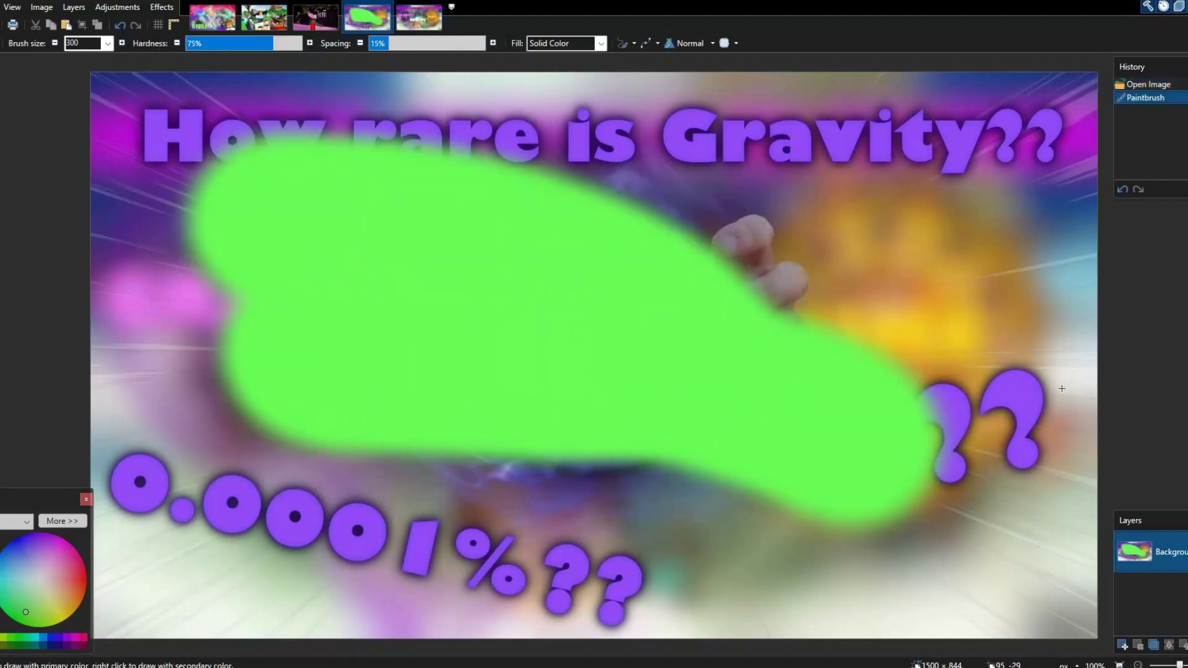
key("ctrl+z")
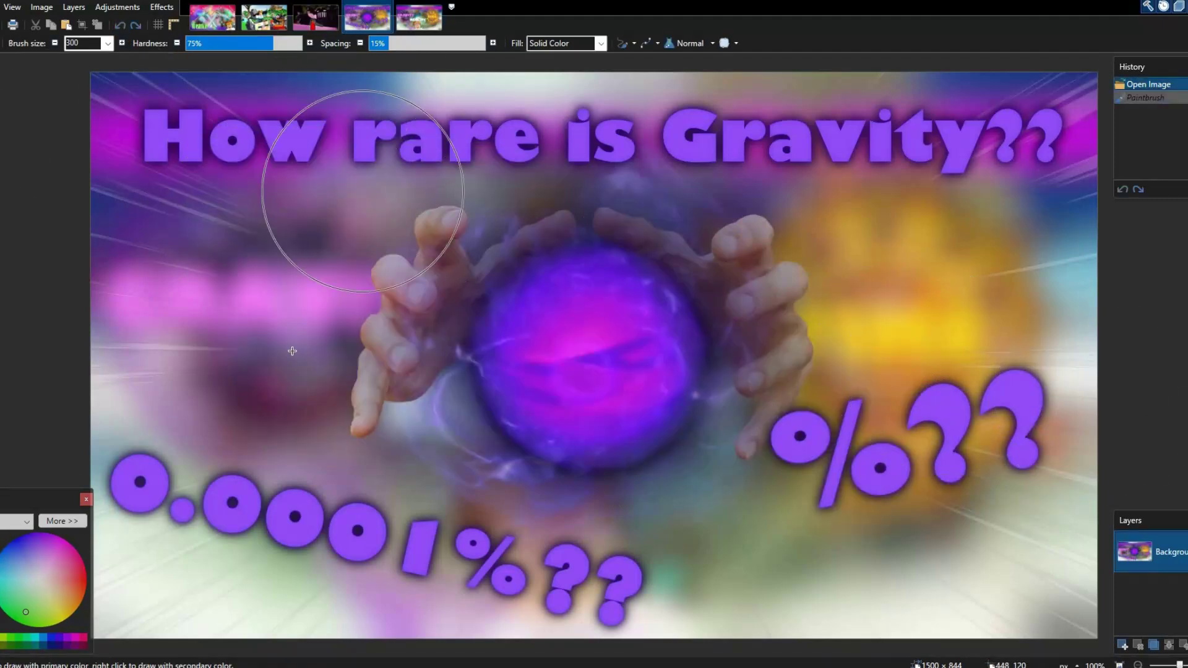
Switch to the browser and search Google Images for "fireball".
key("ctrl+Tab")
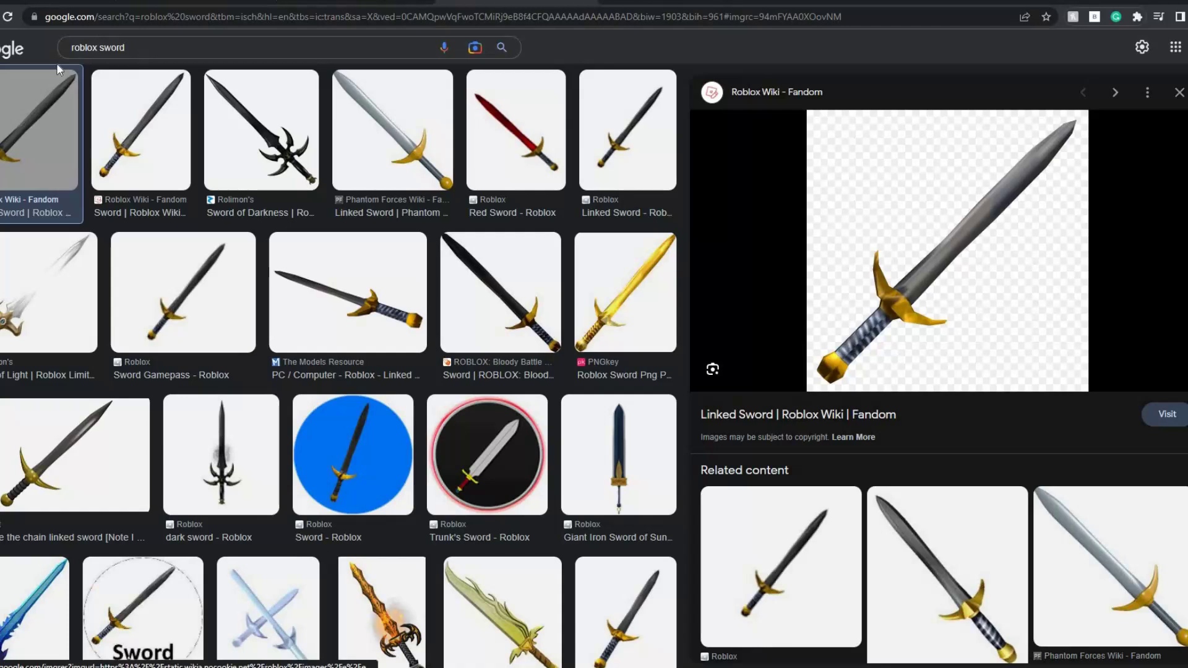
scroll(57, 64, "up", 2)
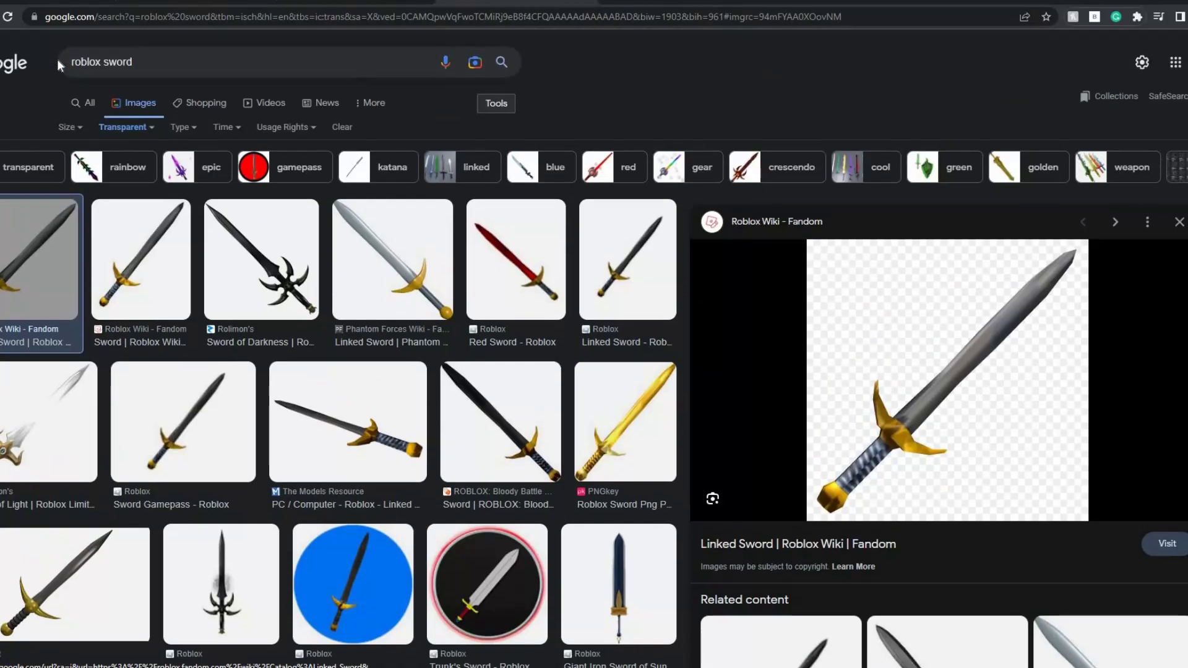
left_click(57, 58)
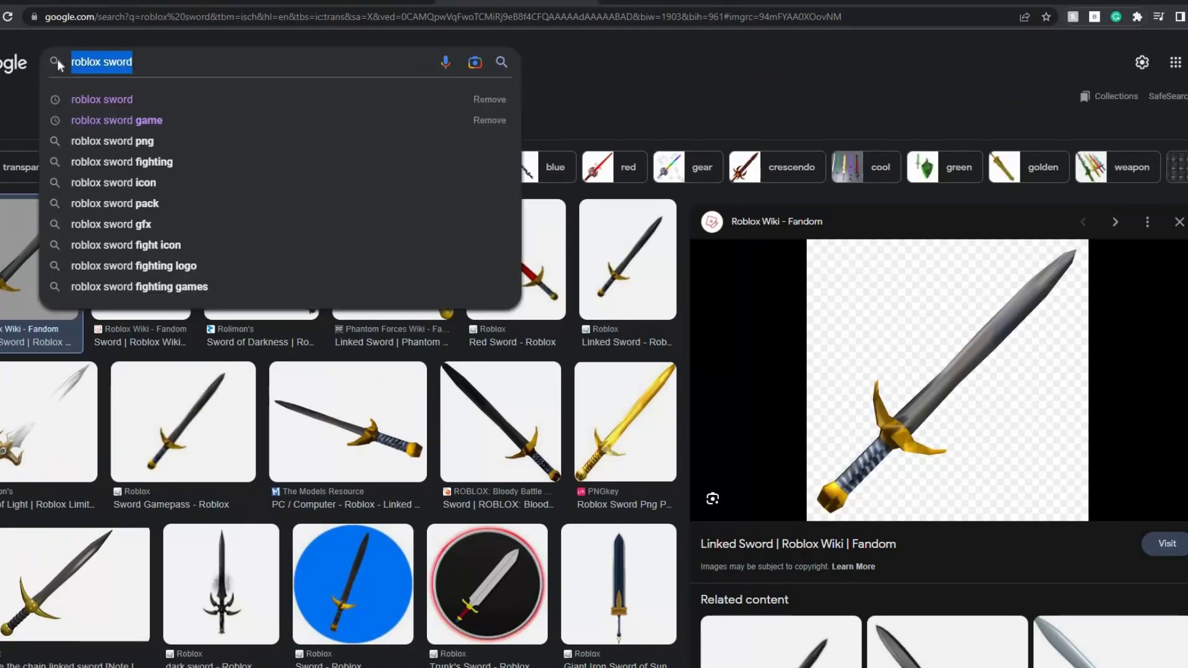
type("fireball")
key("Return")
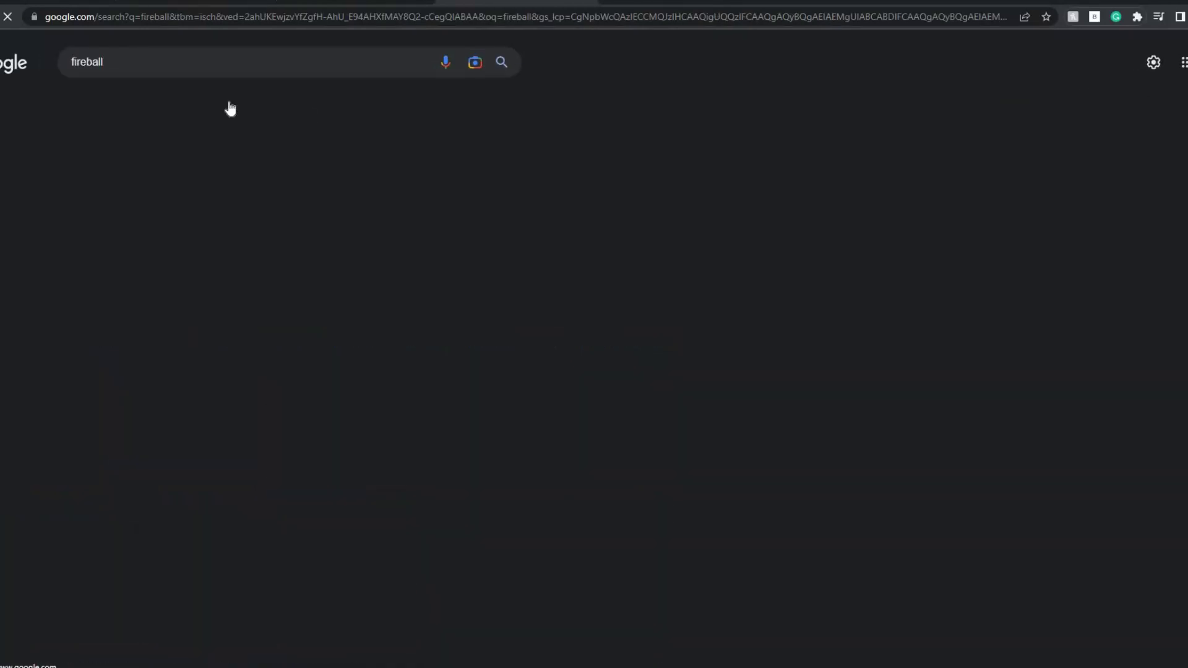
Limit the fireball image results to transparent ones and open the Eternal Return Wiki fireball.
left_click(497, 103)
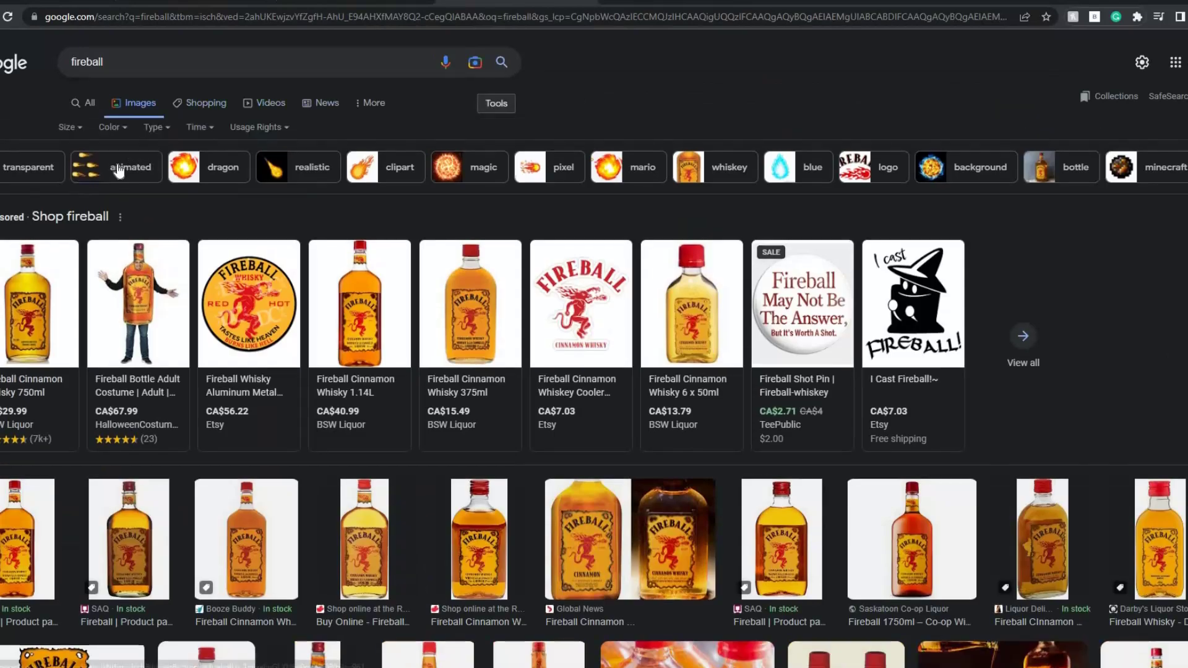
left_click(112, 127)
left_click(123, 191)
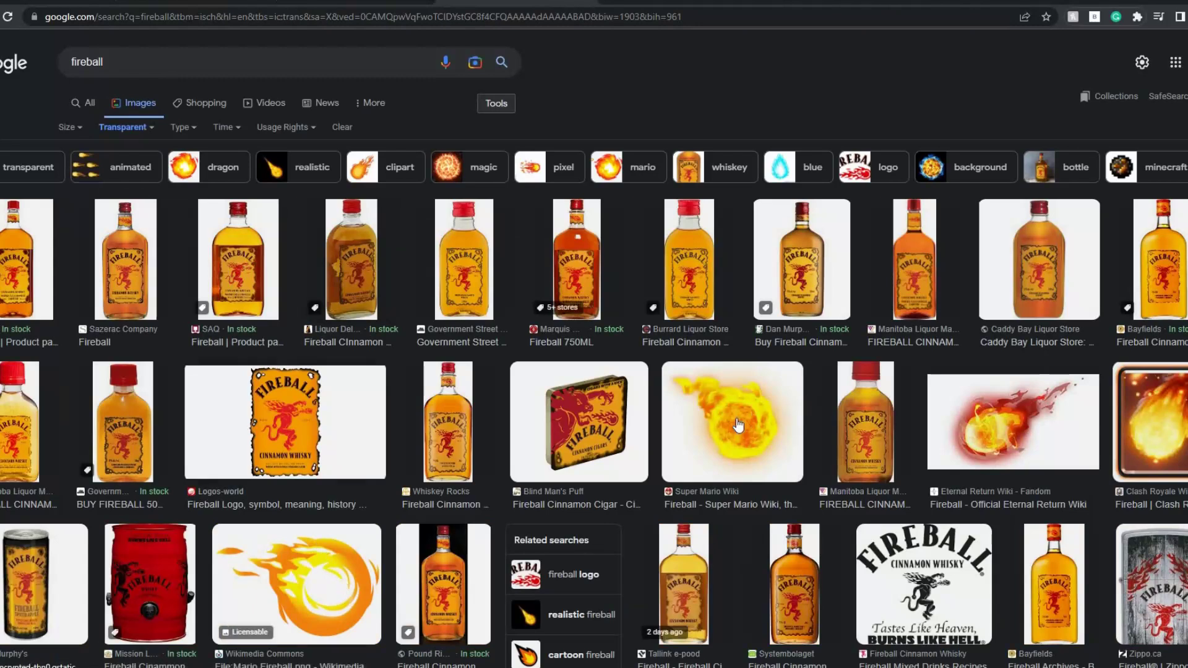
left_click(1028, 433)
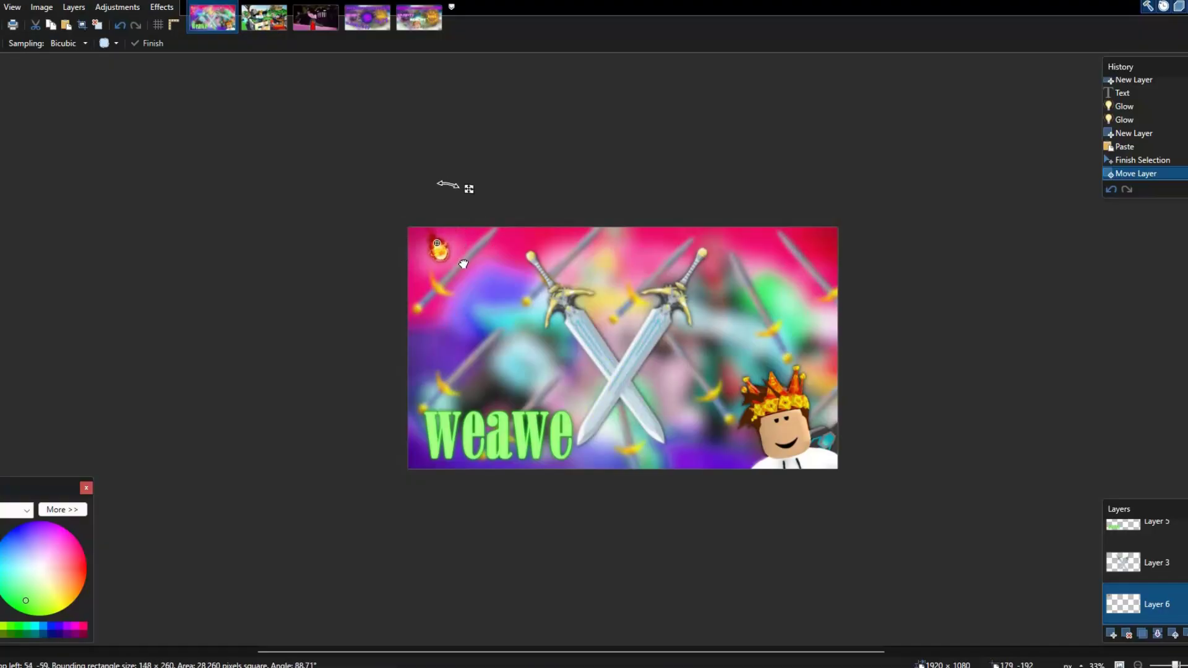
Enlarge and rotate the pasted fireball on Layer 6 and position it beside the hilt of the crossed swords, above the green text.
mouse_move(451, 186)
left_mouse_down()
mouse_move(640, 344)
mouse_move(608, 346)
mouse_move(677, 408)
left_mouse_up()
left_click_drag(593, 341, 505, 355)
left_click_drag(529, 298, 550, 350)
left_click(641, 340)
Select the whole canvas and apply a Zoom Blur to the fireball layer with distance 1.05, focus 2.00 and centre -0.17, -0.12.
key("s")
left_click_drag(383, 204, 860, 495)
key("m")
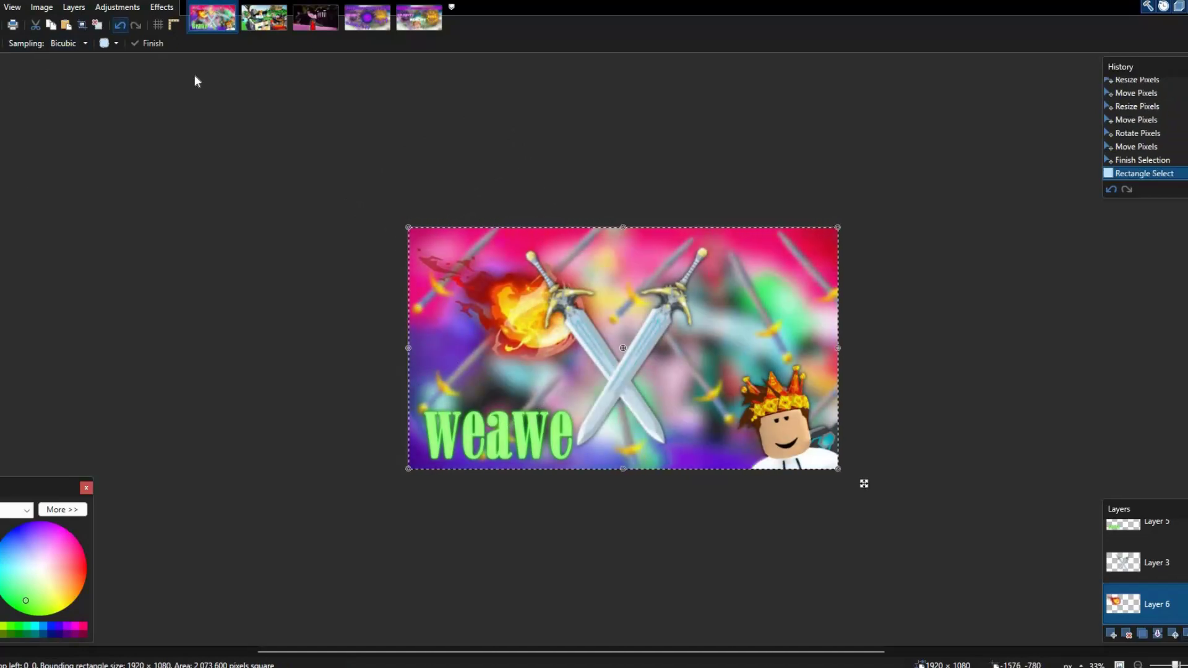
left_click(161, 7)
mouse_move(205, 81)
key("Down")
key("Down")
key("Down")
key("Down")
key("Down")
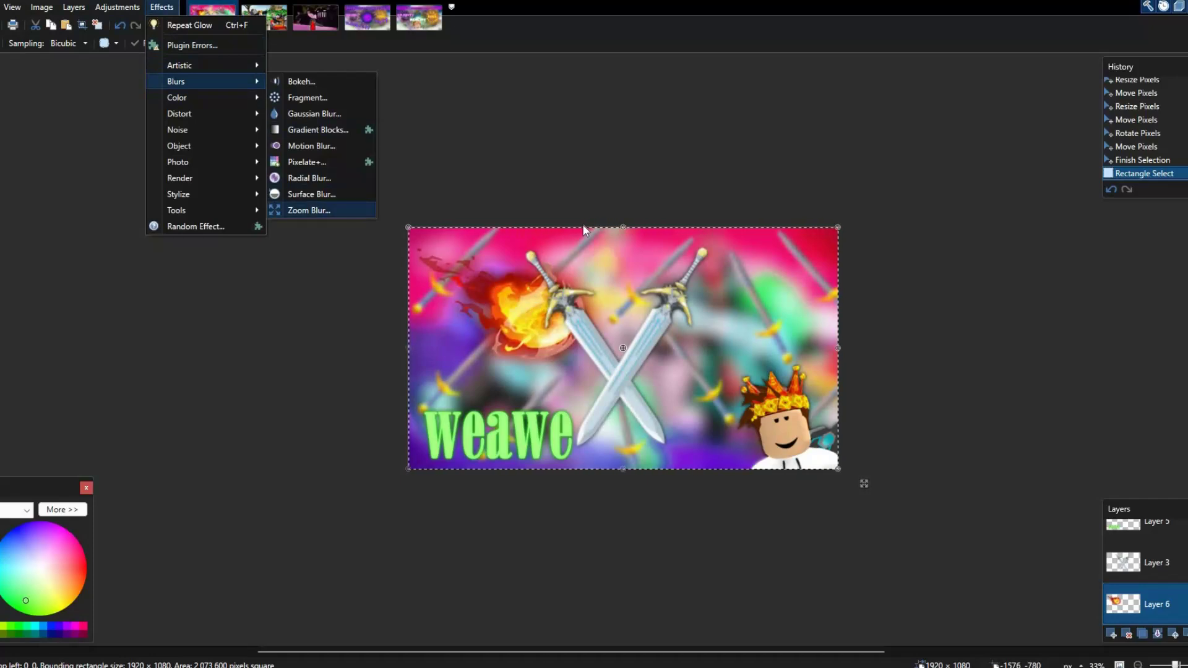
key("Return")
mouse_move(907, 354)
left_mouse_down()
mouse_move(923, 356)
mouse_move(913, 343)
left_mouse_up()
left_click_drag(937, 259, 912, 260)
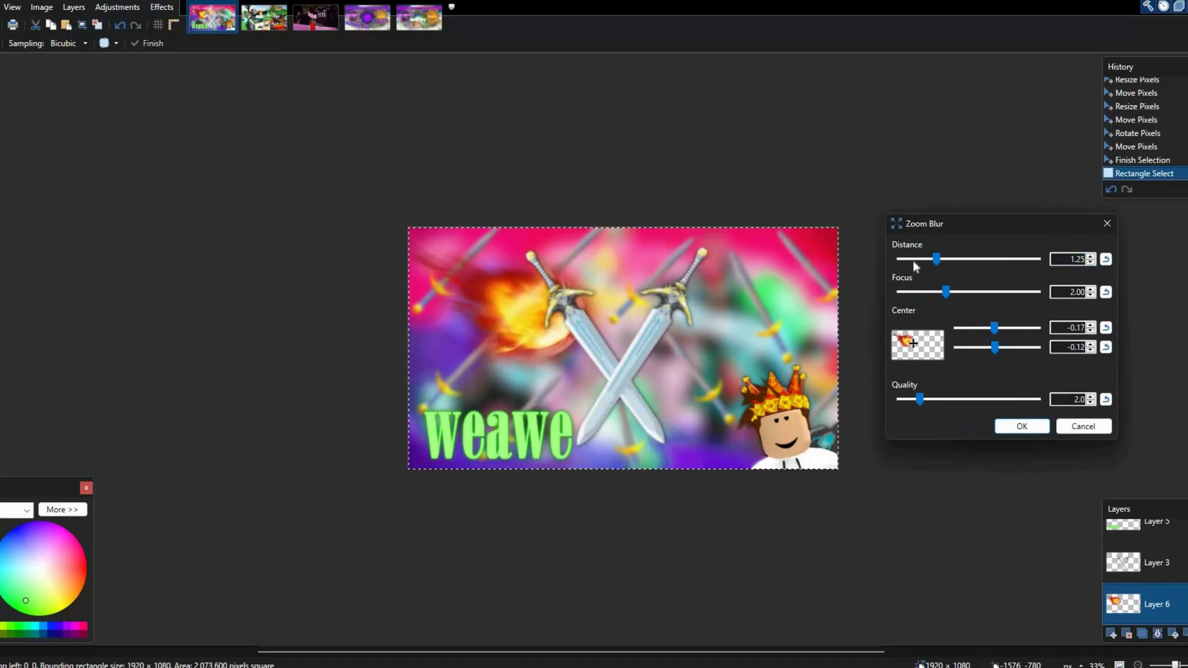
left_click(935, 266)
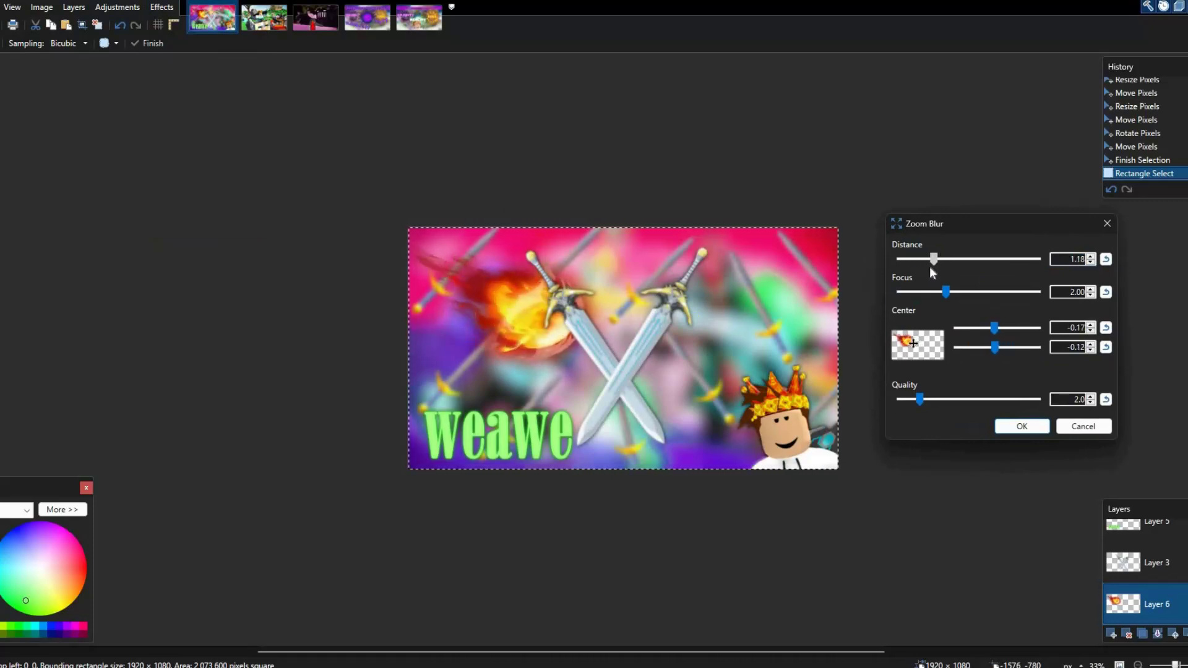
left_click(930, 265)
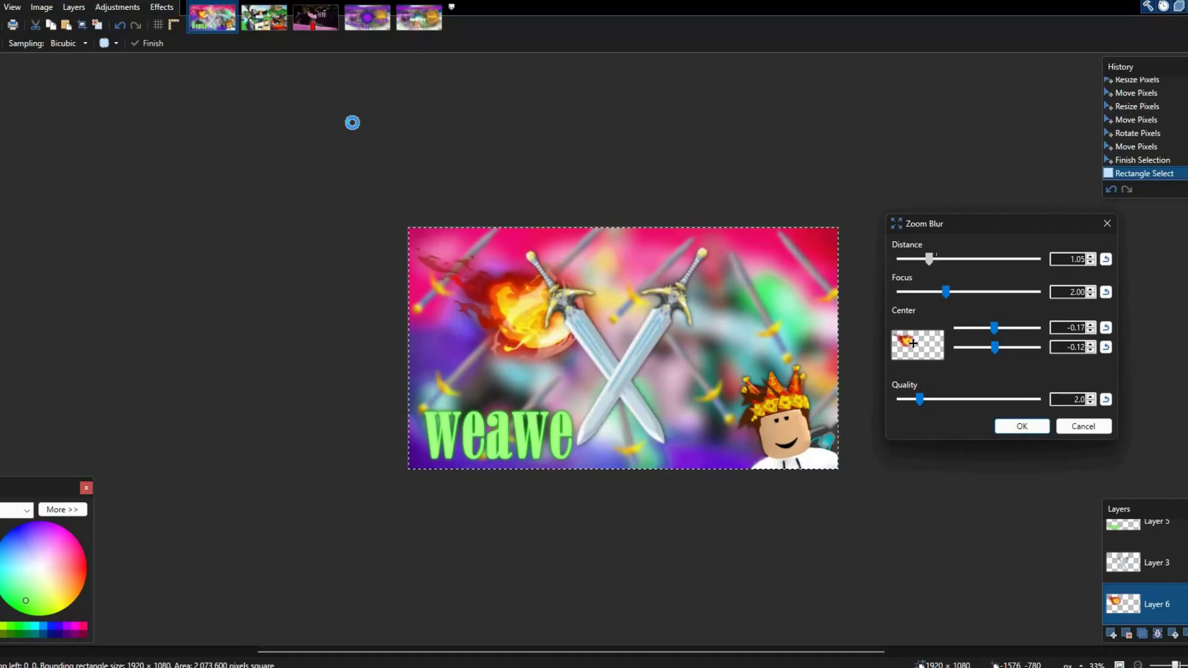
key("Return")
Apply a Glow to the fireball, adjusting its radius, brightness and contrast.
key("alt+c")
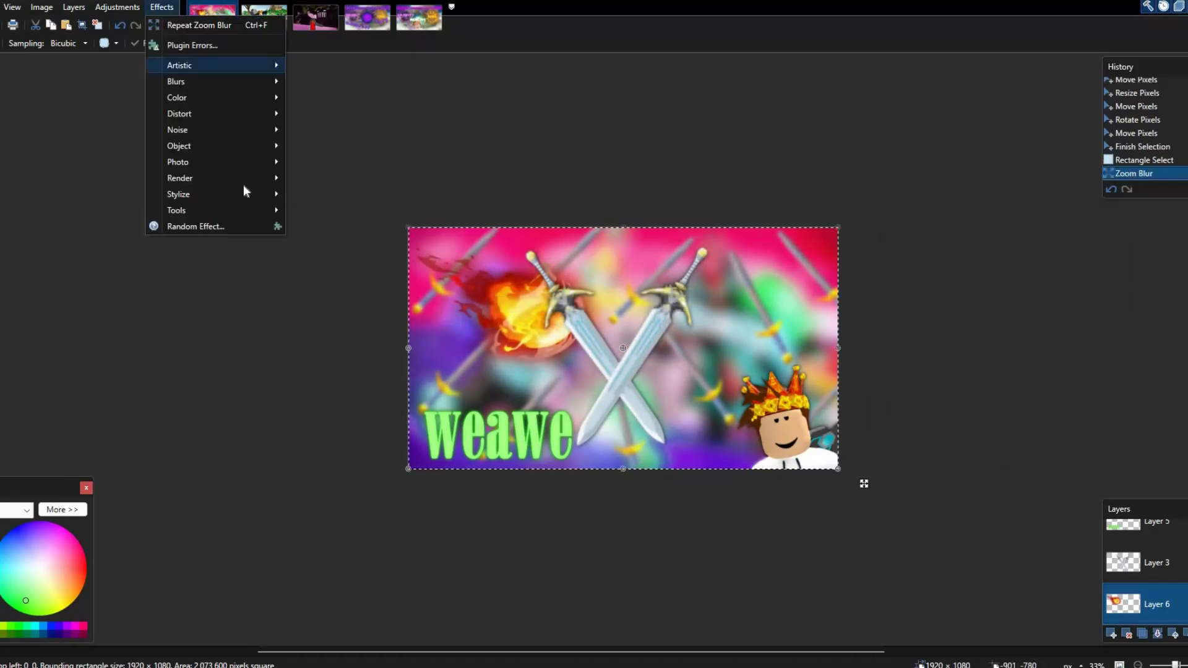
key("Down")
mouse_move(229, 162)
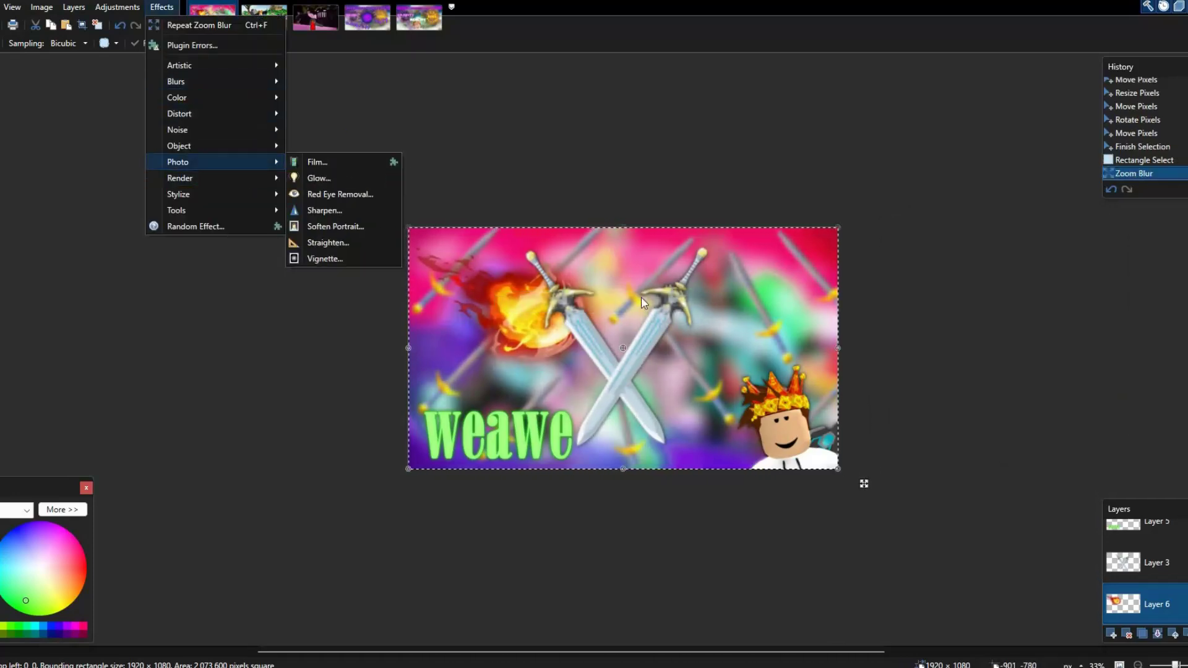
left_click_drag(978, 306, 883, 323)
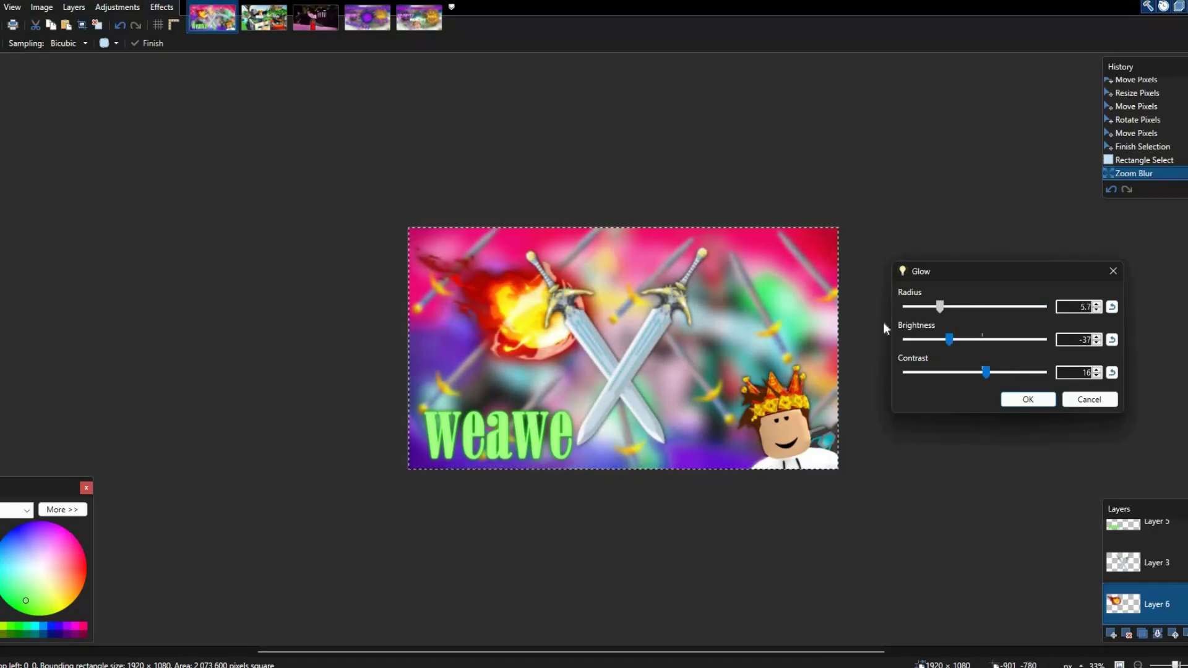
left_click(909, 339)
left_click_drag(984, 374, 953, 349)
left_click(1028, 399)
Check the "How rare is Gravity??" thumbnail for reference and add a new layer directly above Layer 4 in the sword thumbnail.
left_click(368, 18)
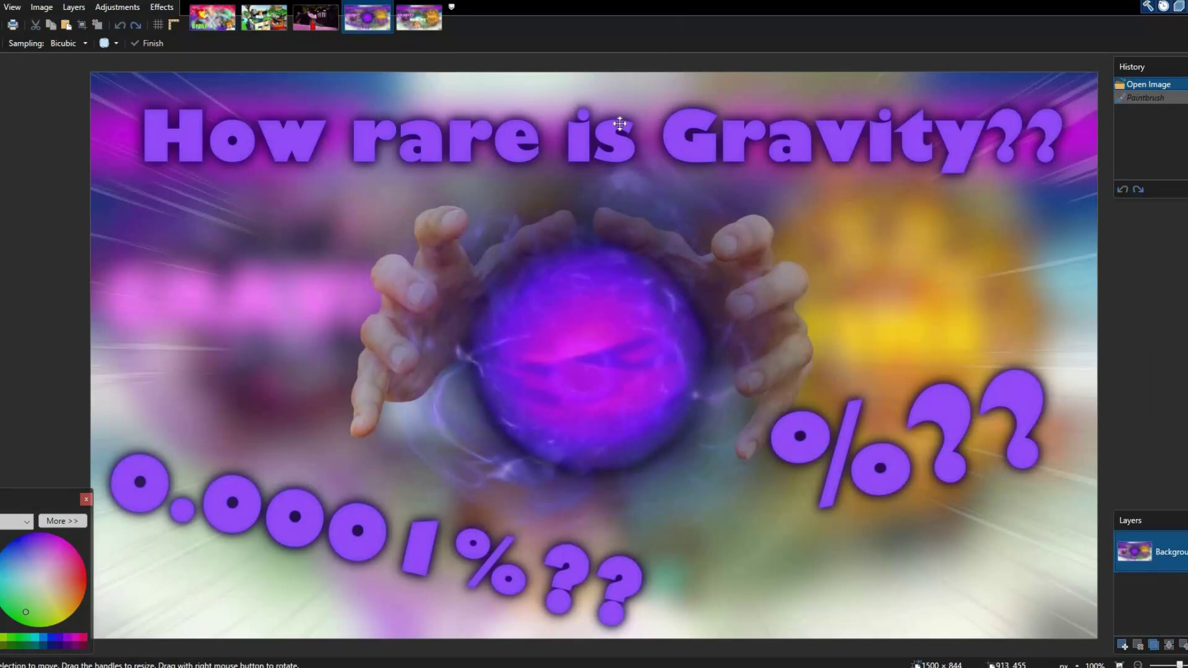
left_click(209, 12)
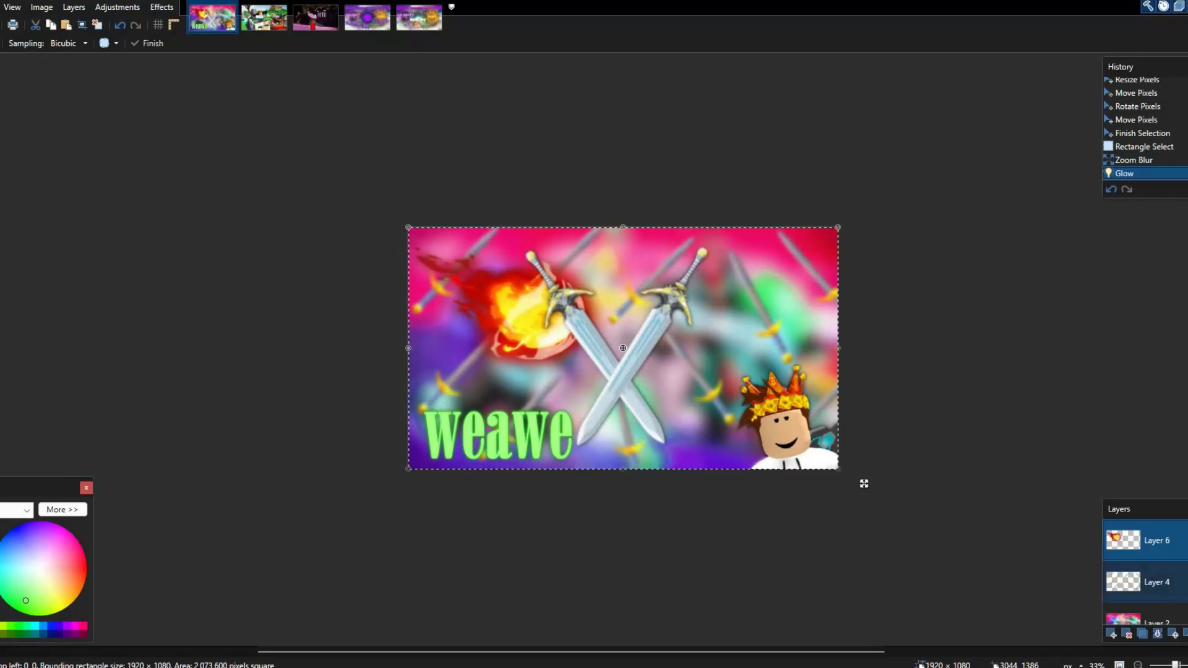
left_click(1159, 620)
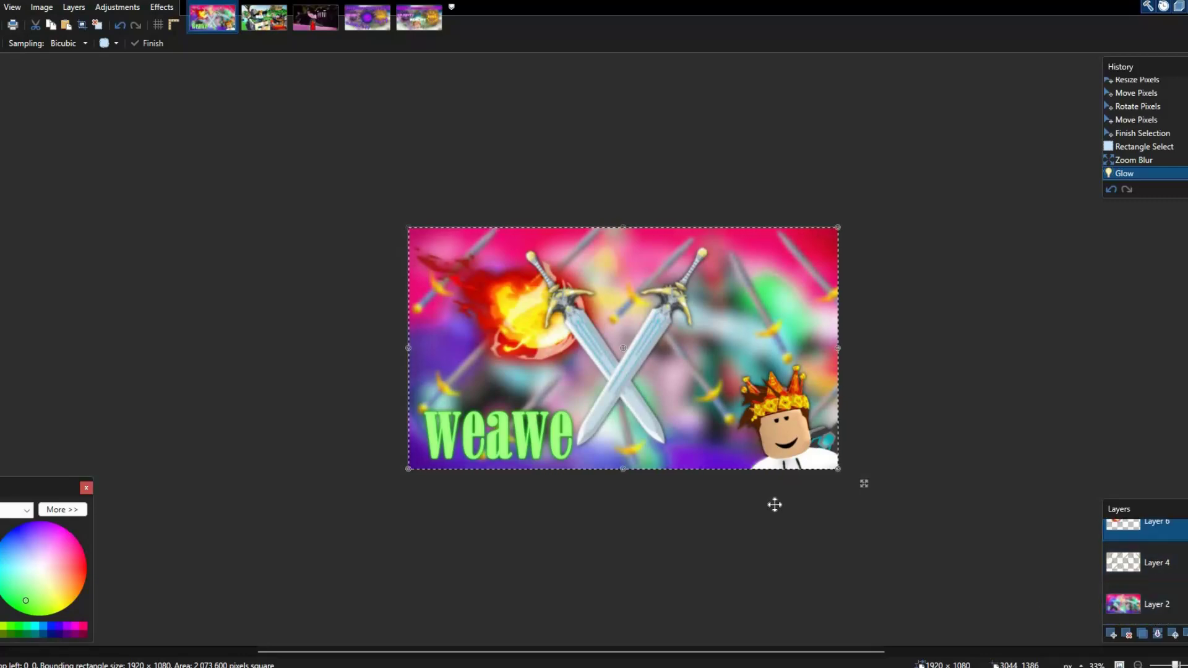
left_click(1151, 563)
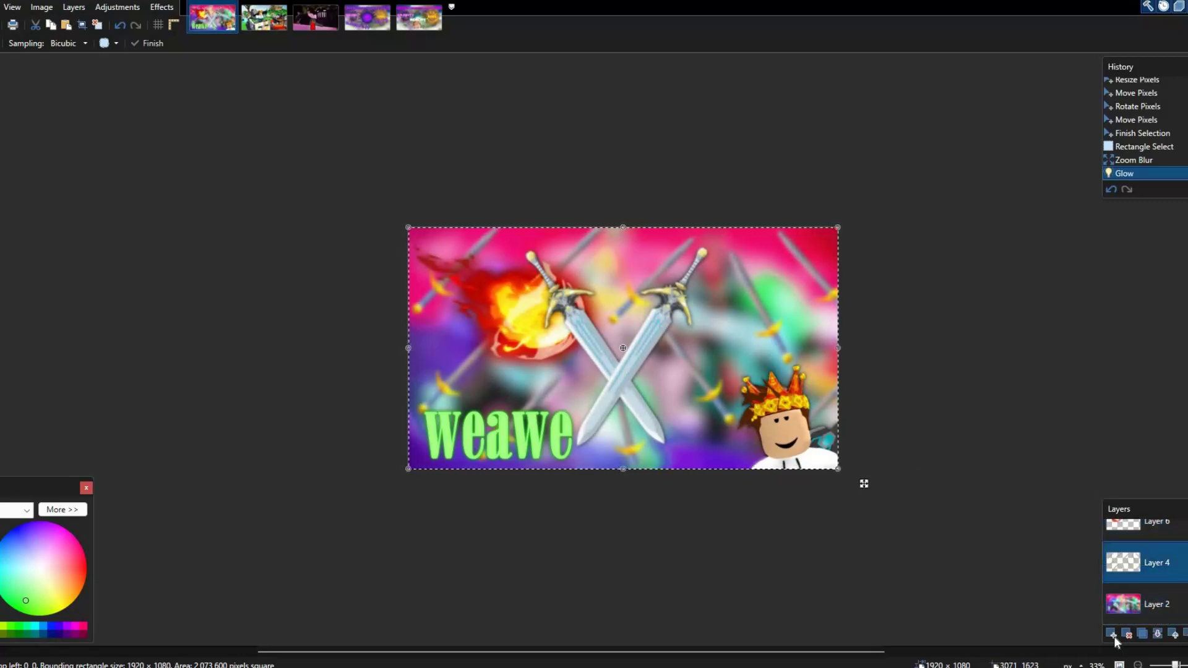
left_click(1112, 633)
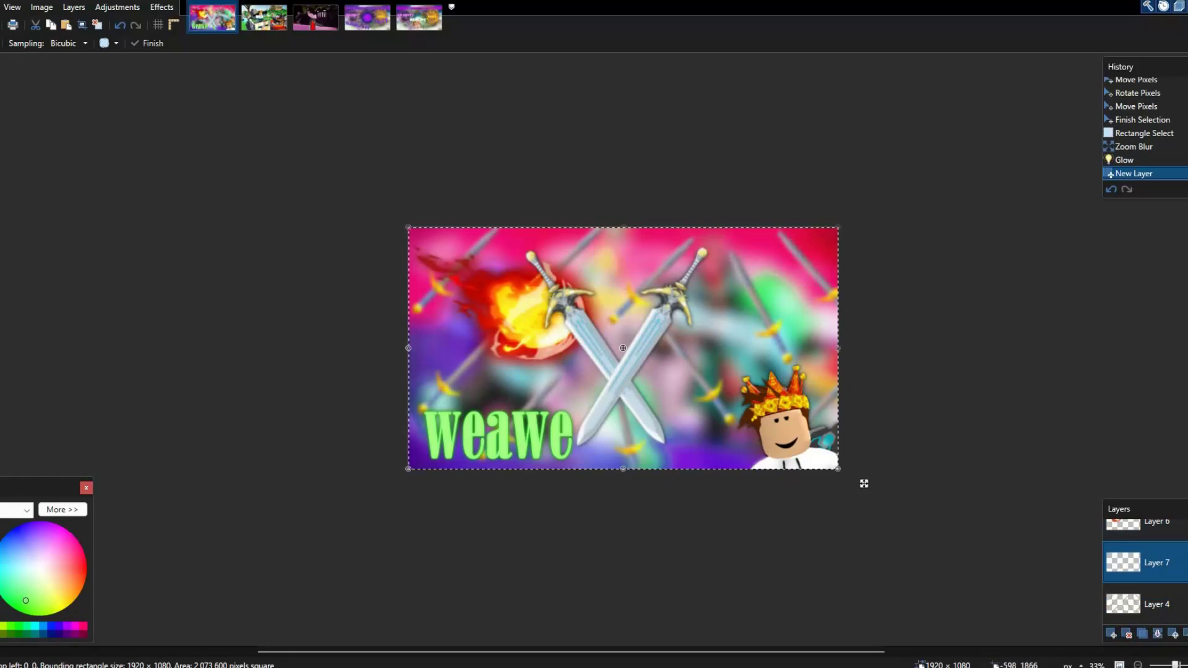
Switch to the browser, search Google Images for "speed lines" and limit the results to transparent images.
mouse_move(329, 667)
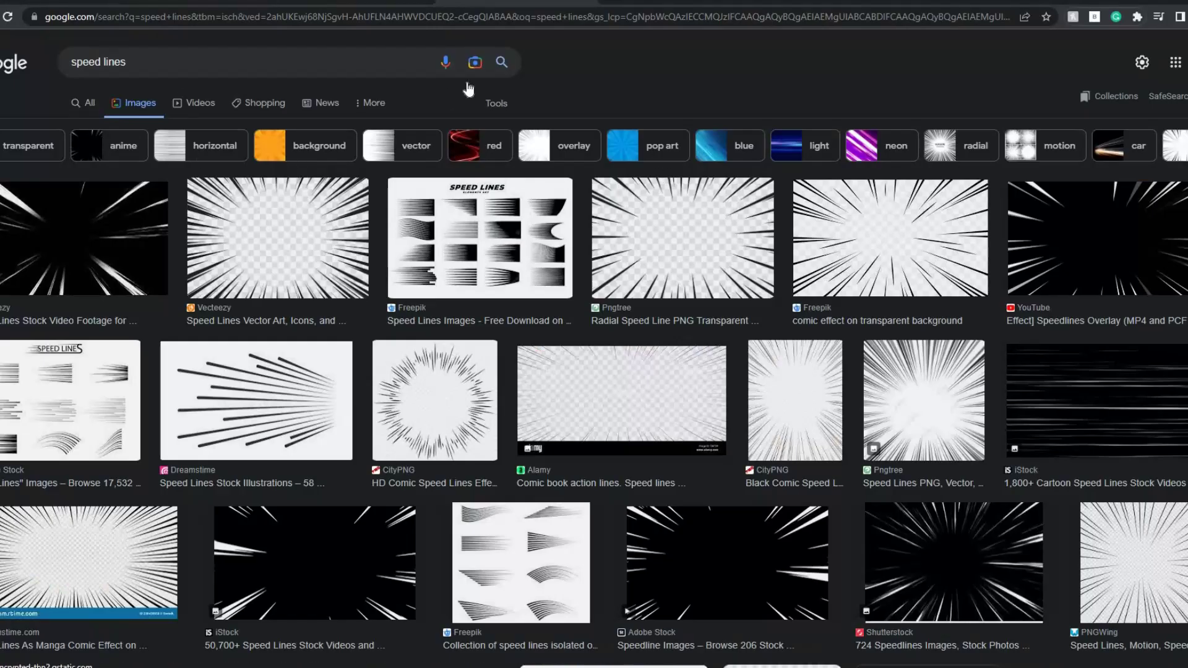
left_click(496, 104)
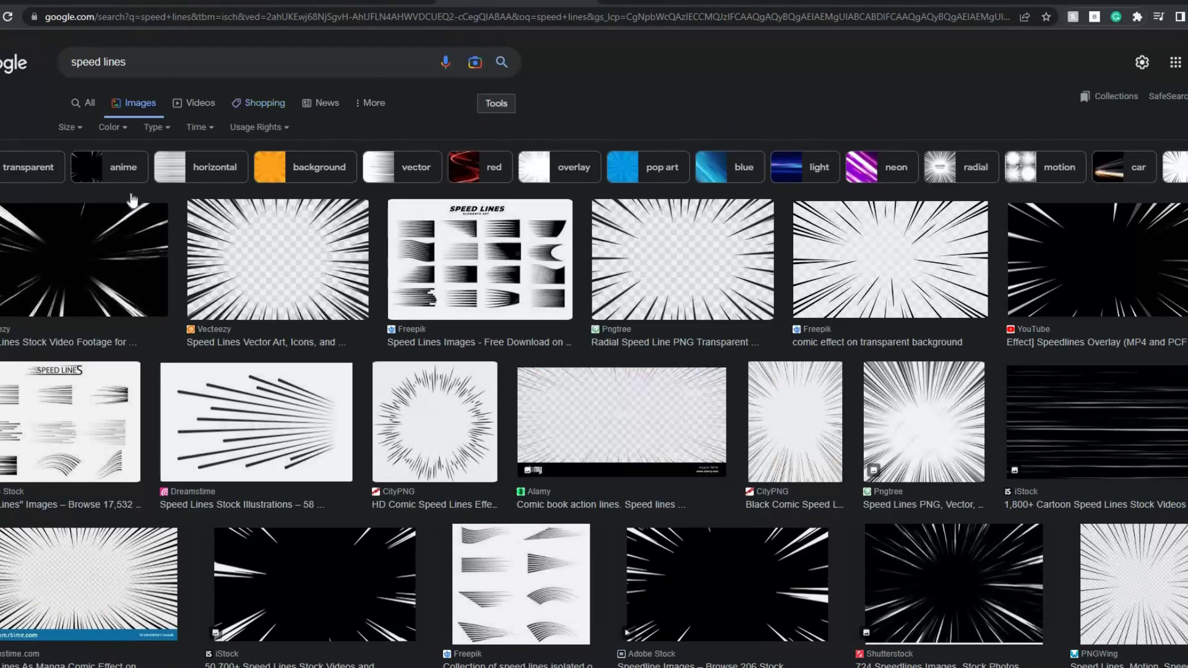
left_click(112, 127)
left_click(124, 177)
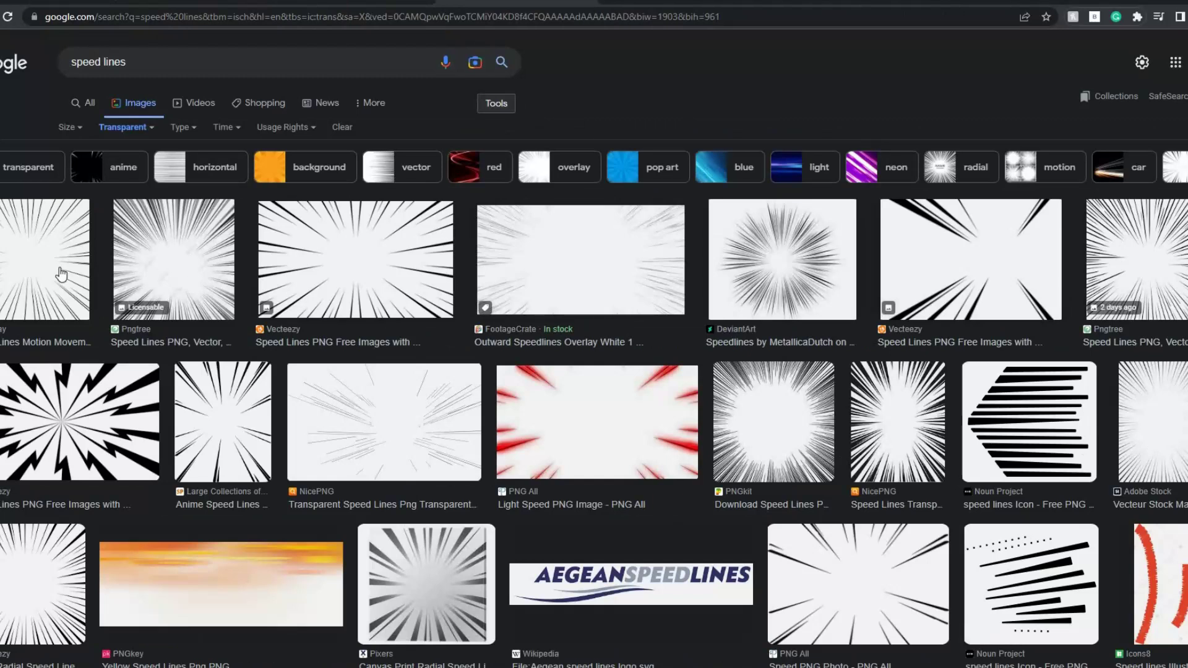
Preview several transparent speed-line images and copy the FootageCrate "Outward Speedlines Overlay White 1" image.
left_click(13, 235)
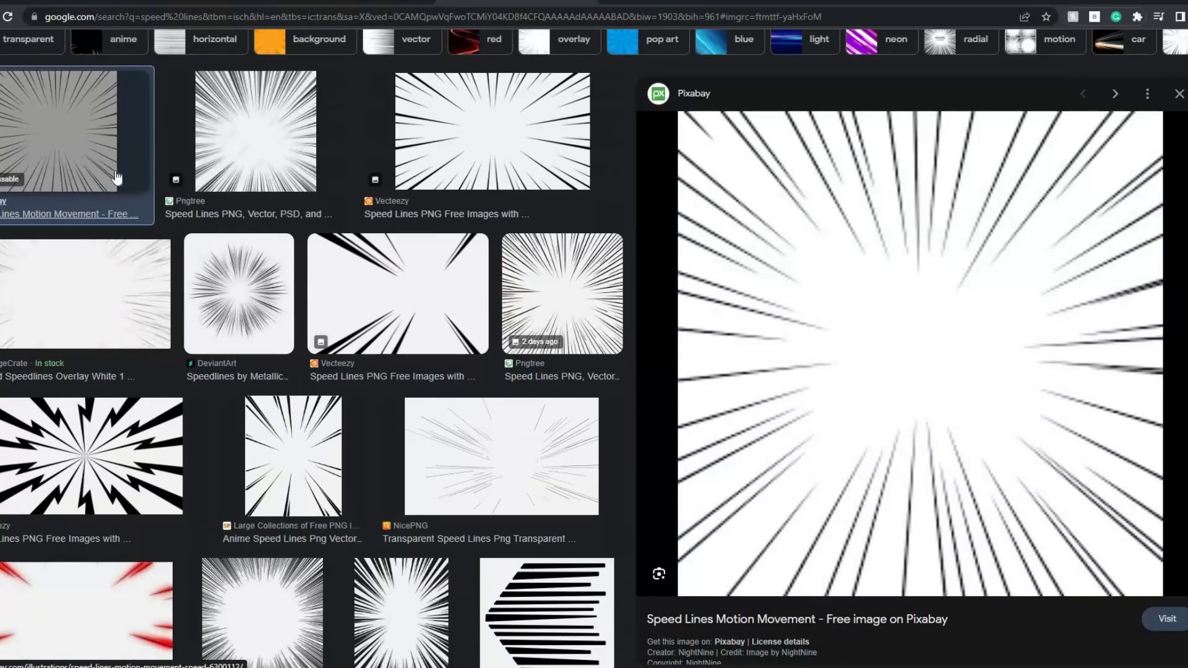
left_click(273, 154)
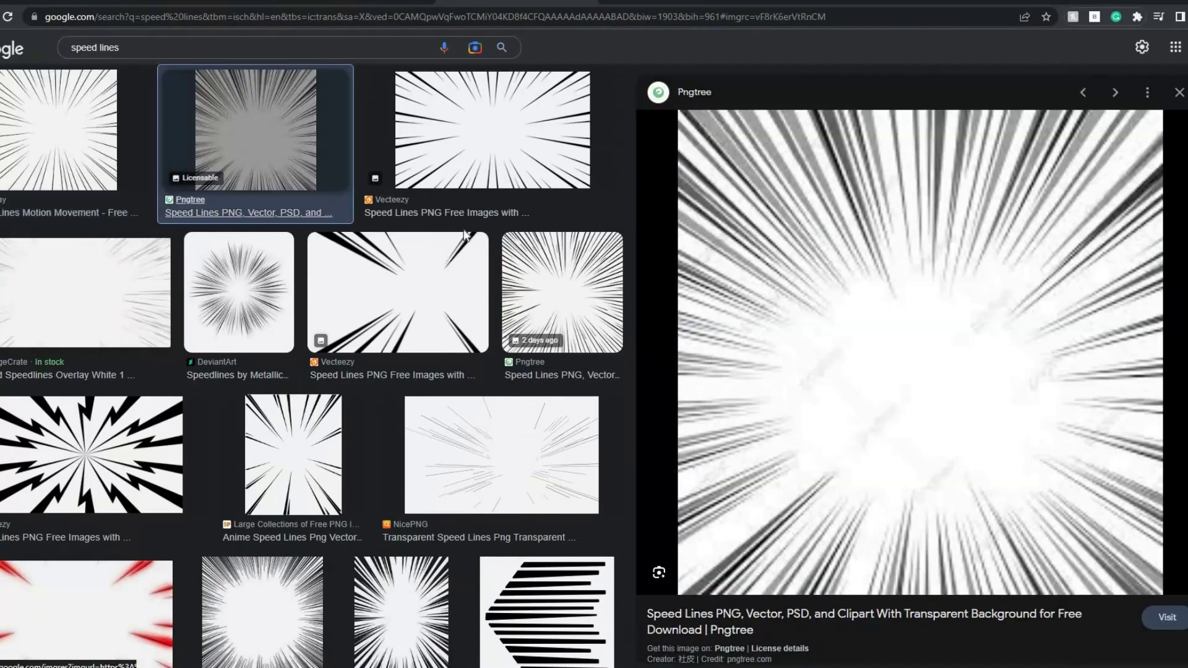
left_click(458, 112)
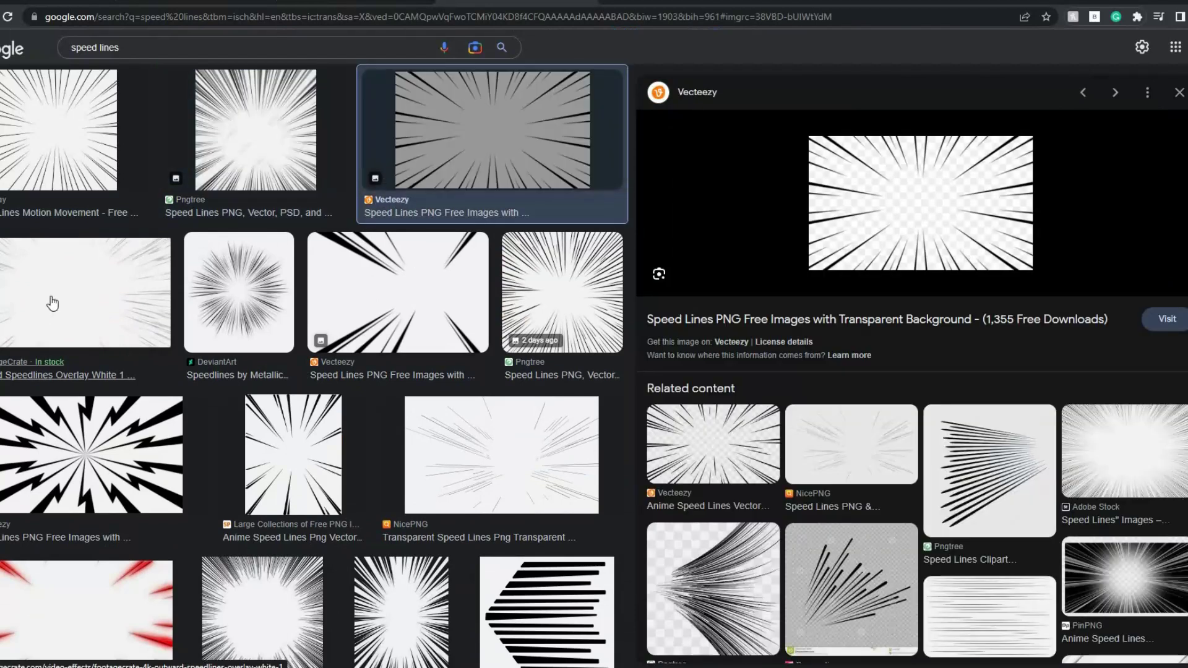
left_click(53, 303)
right_click(754, 227)
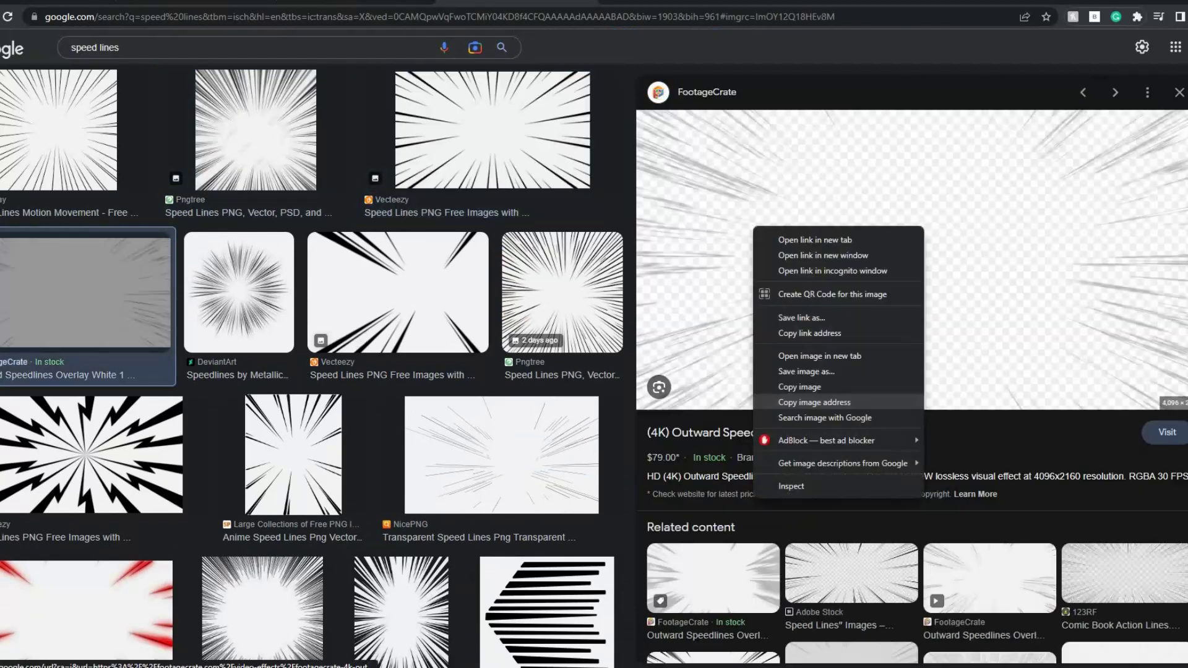
left_click(800, 387)
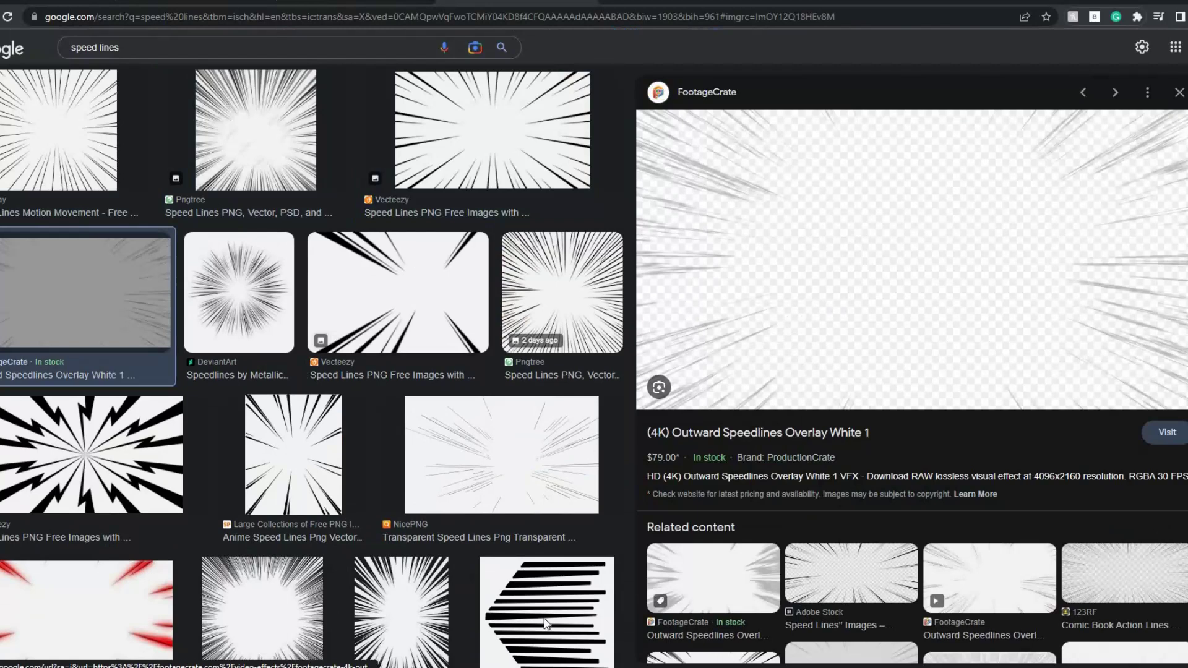
Switch to paint.net, paste the speed lines onto Layer 7 at the existing canvas size and fit them over the canvas at about 1930 × 1098.
left_click(476, 665)
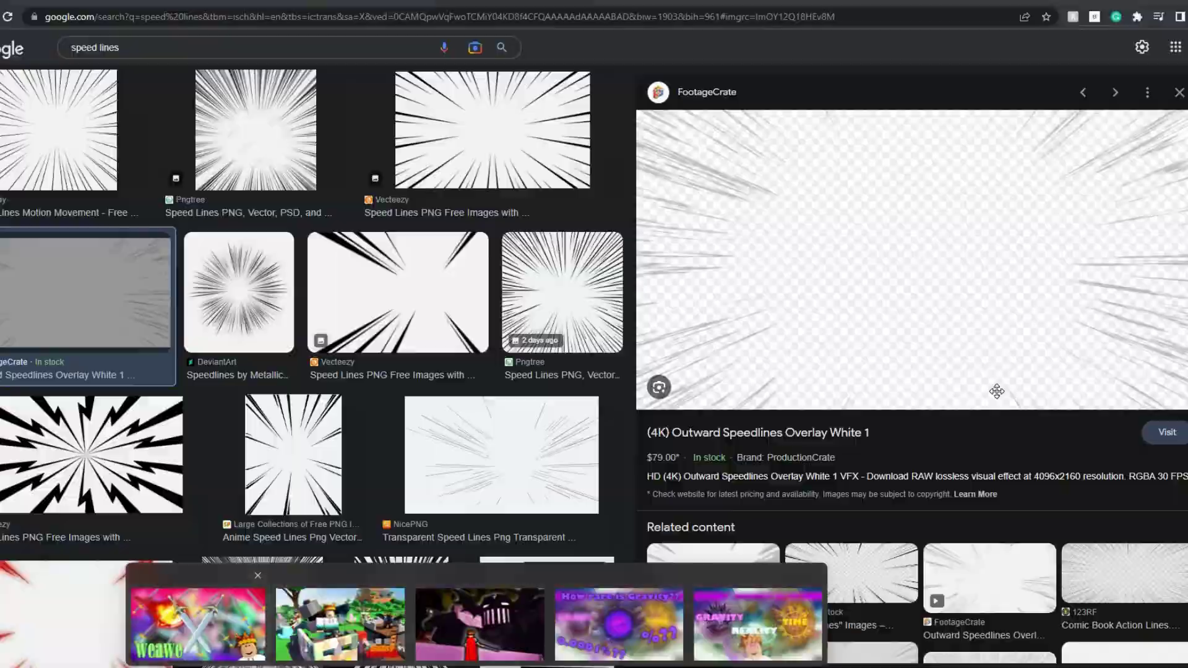
left_click(198, 622)
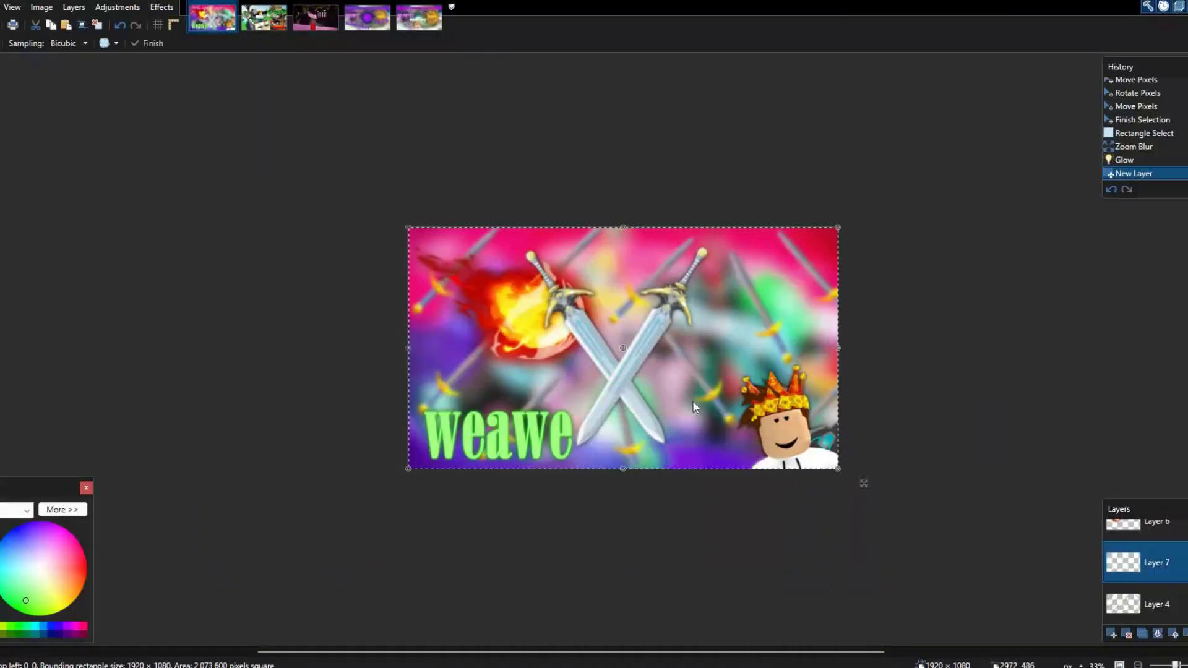
key("ctrl+v")
left_click(495, 415)
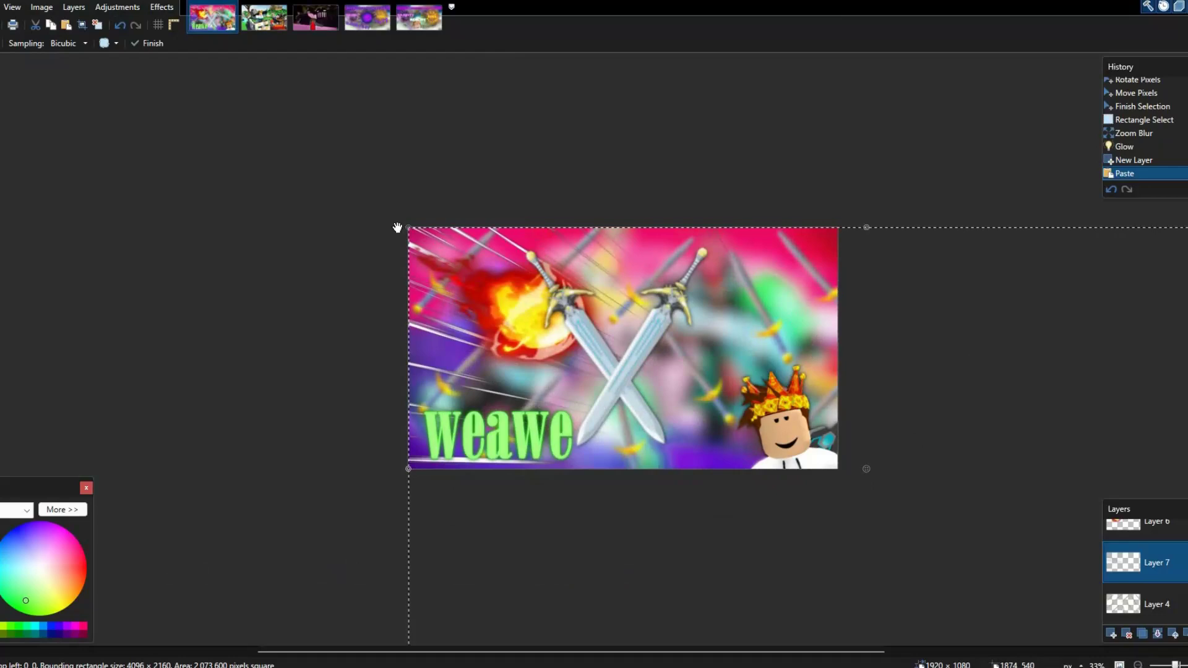
mouse_move(408, 227)
left_mouse_down()
mouse_move(804, 461)
mouse_move(413, 230)
left_mouse_up()
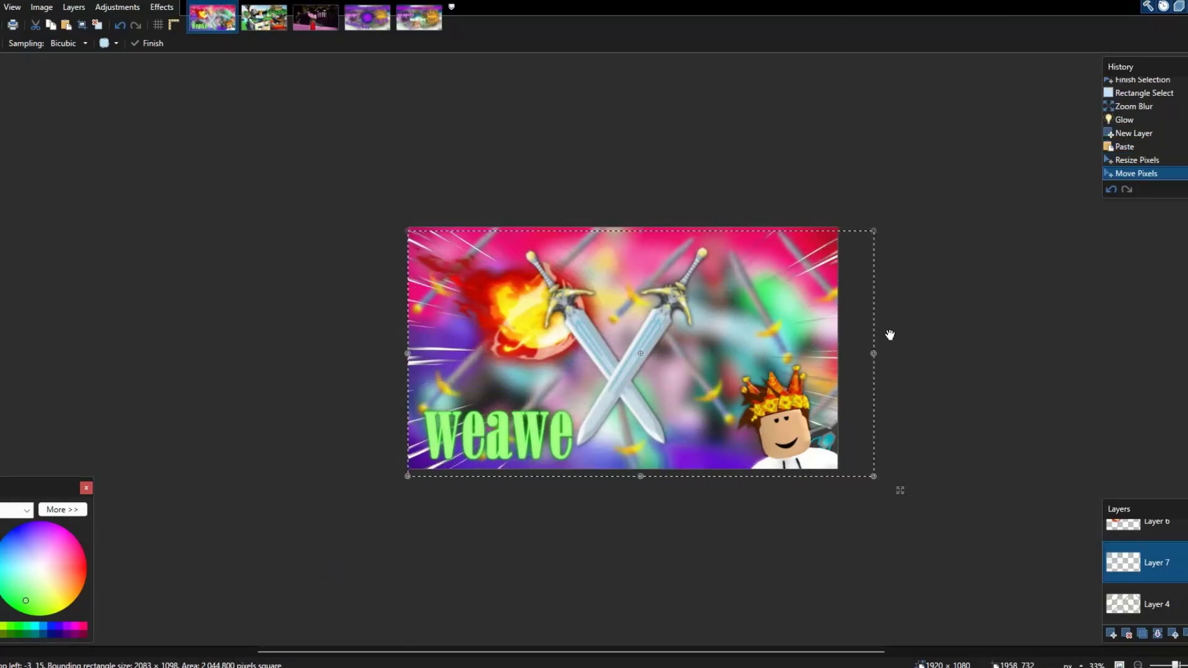
left_click_drag(872, 355, 839, 353)
key("ctrl+z")
left_click_drag(624, 248, 625, 240)
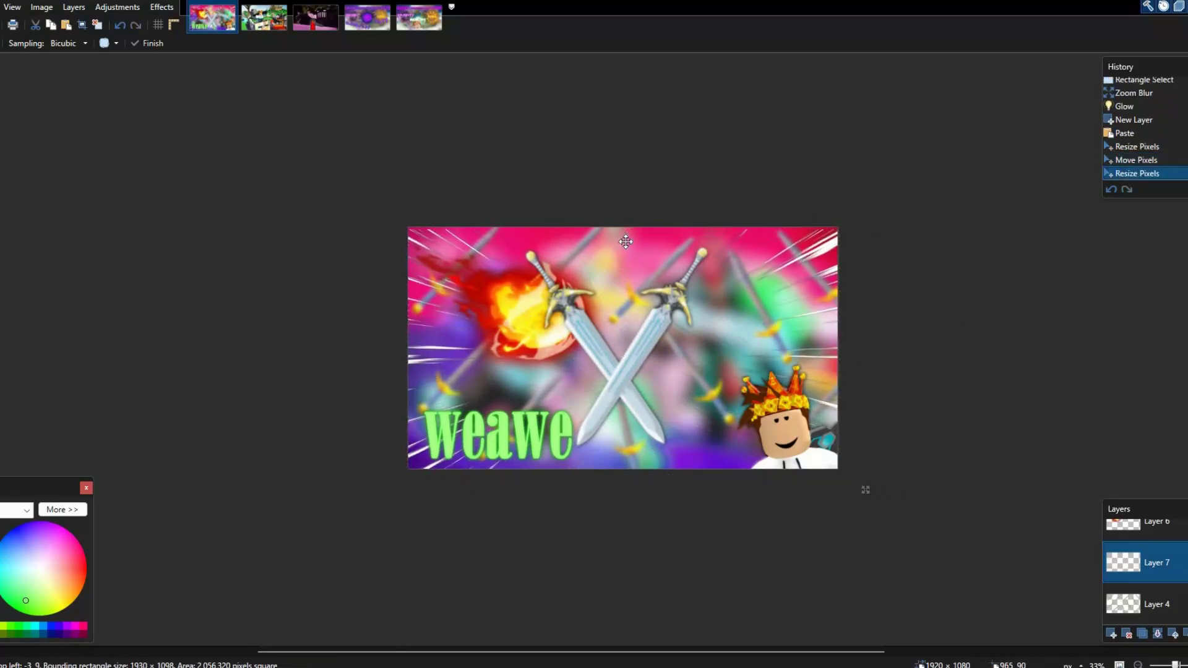
left_click(159, 45)
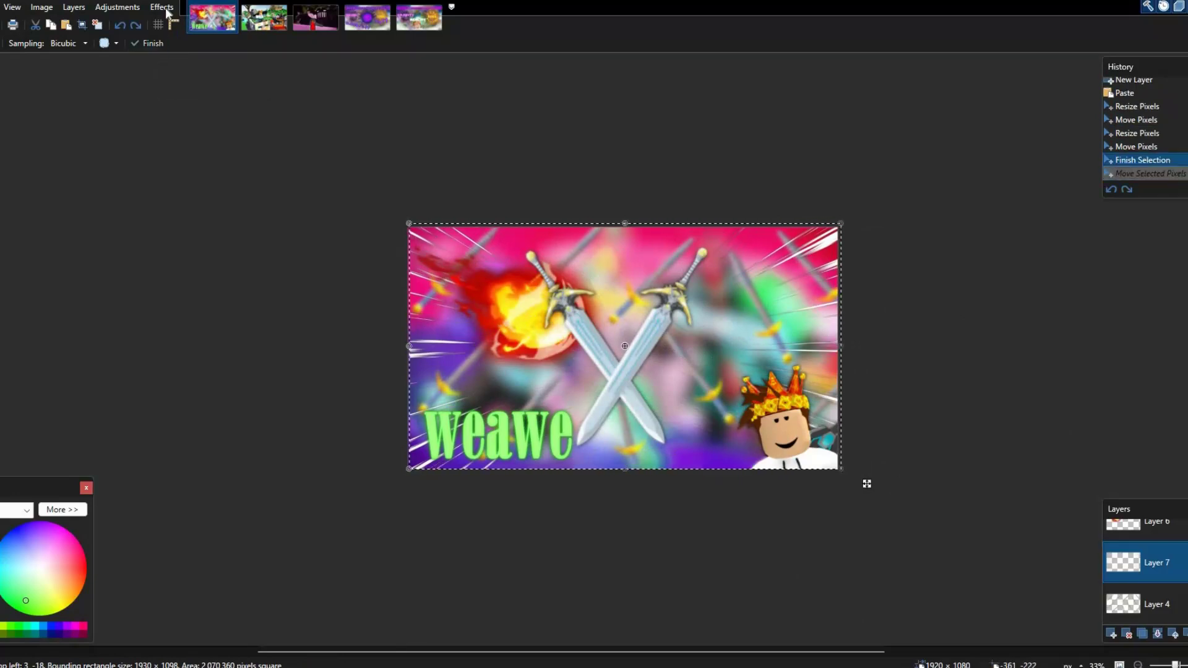
Apply a Zoom Blur and a Gaussian Blur to the speed lines on Layer 7.
key("alt+c")
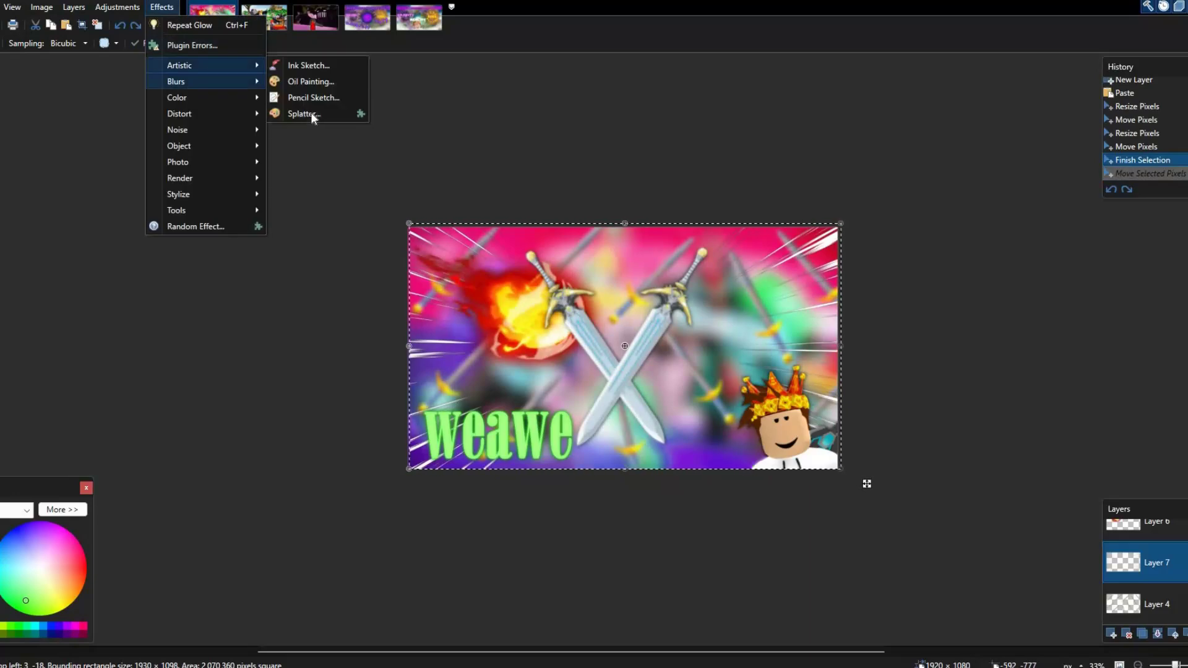
mouse_move(248, 81)
left_click(310, 210)
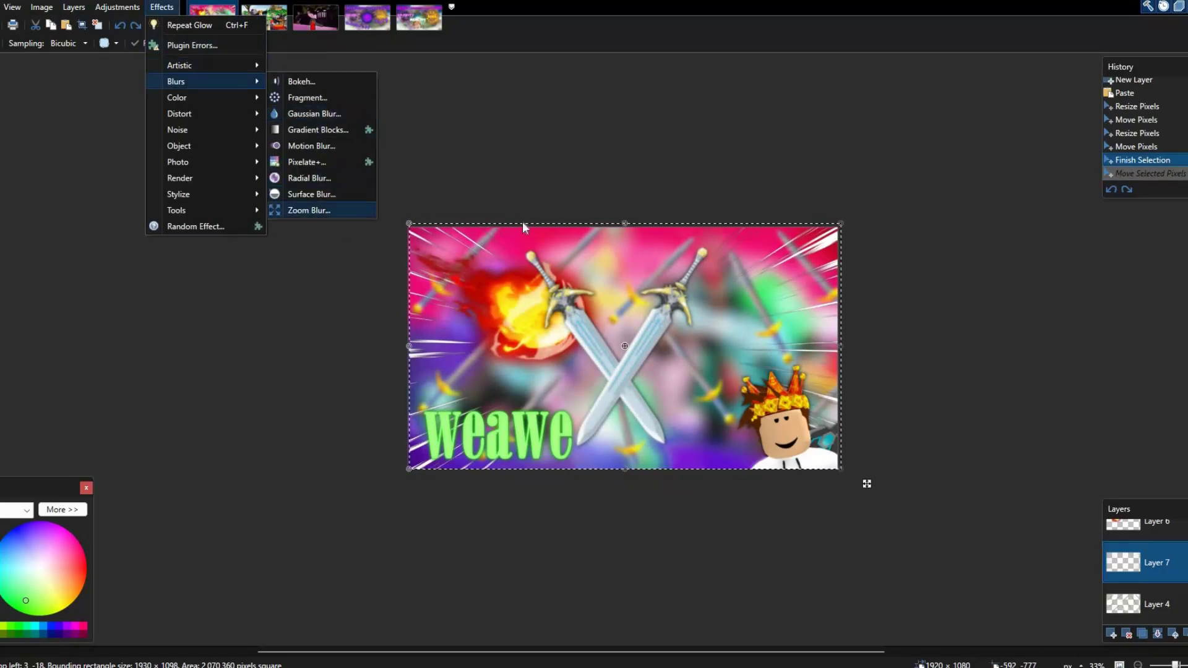
left_click_drag(594, 222, 964, 224)
left_click_drag(892, 258, 887, 274)
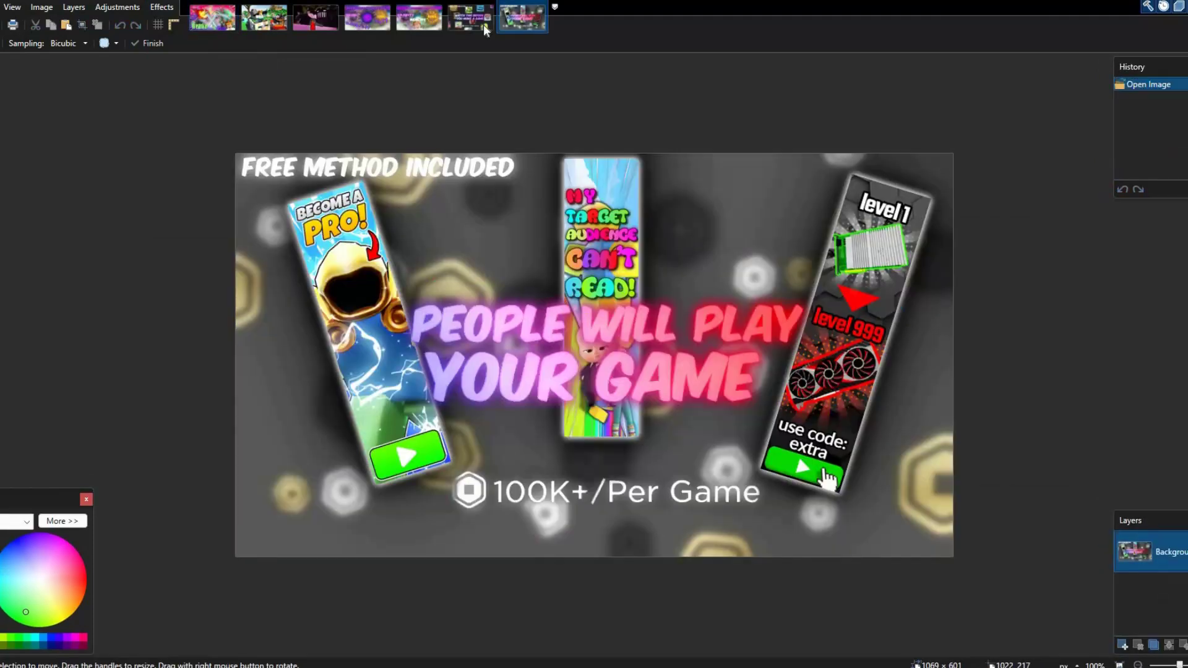
Compare the "People will play your game" and "Watch this before you make a game" thumbnails, examining their text, glow and blurred backgrounds.
left_click(485, 29)
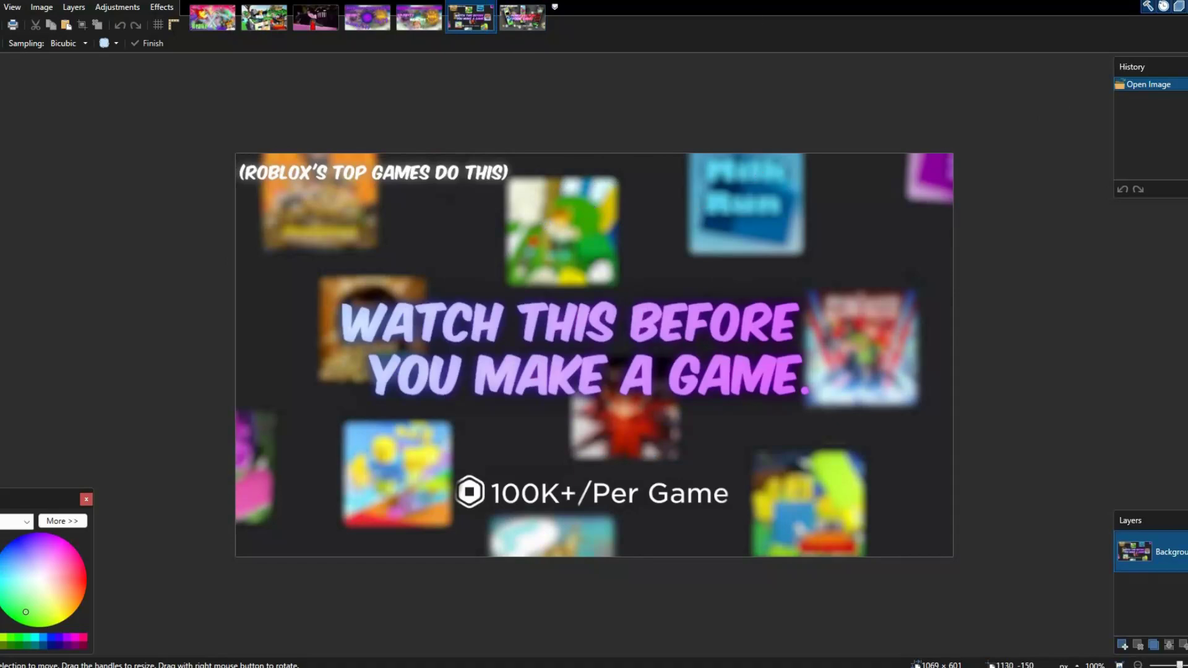
left_click(229, 21)
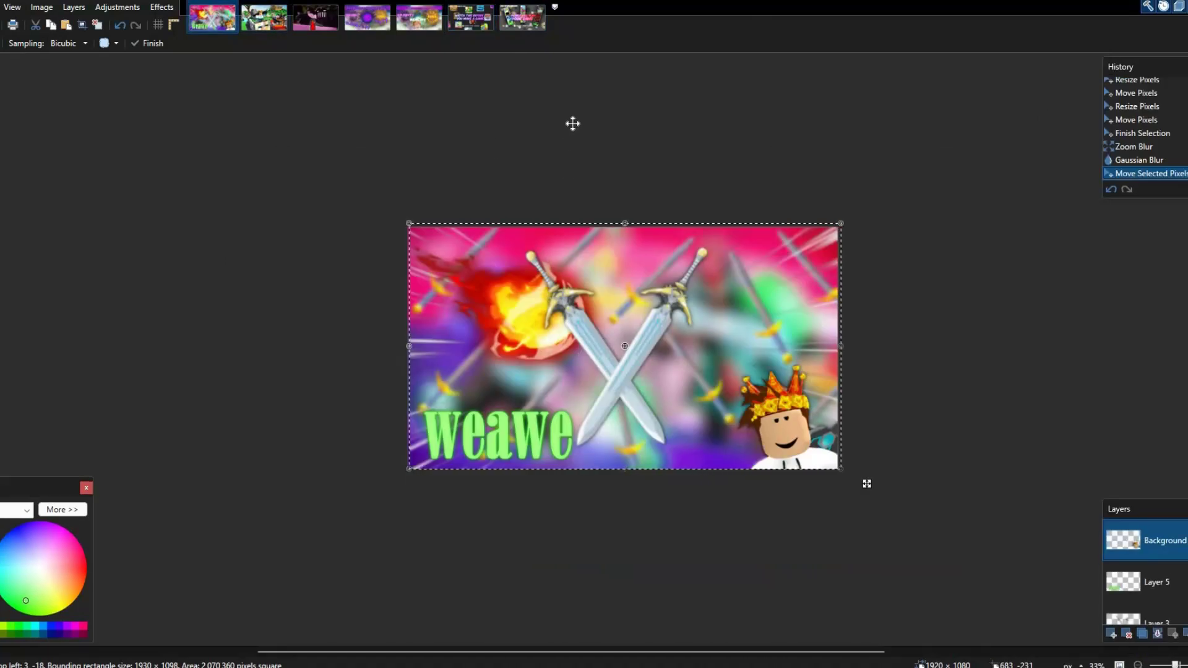
left_click(527, 22)
left_click(478, 19)
left_click(520, 18)
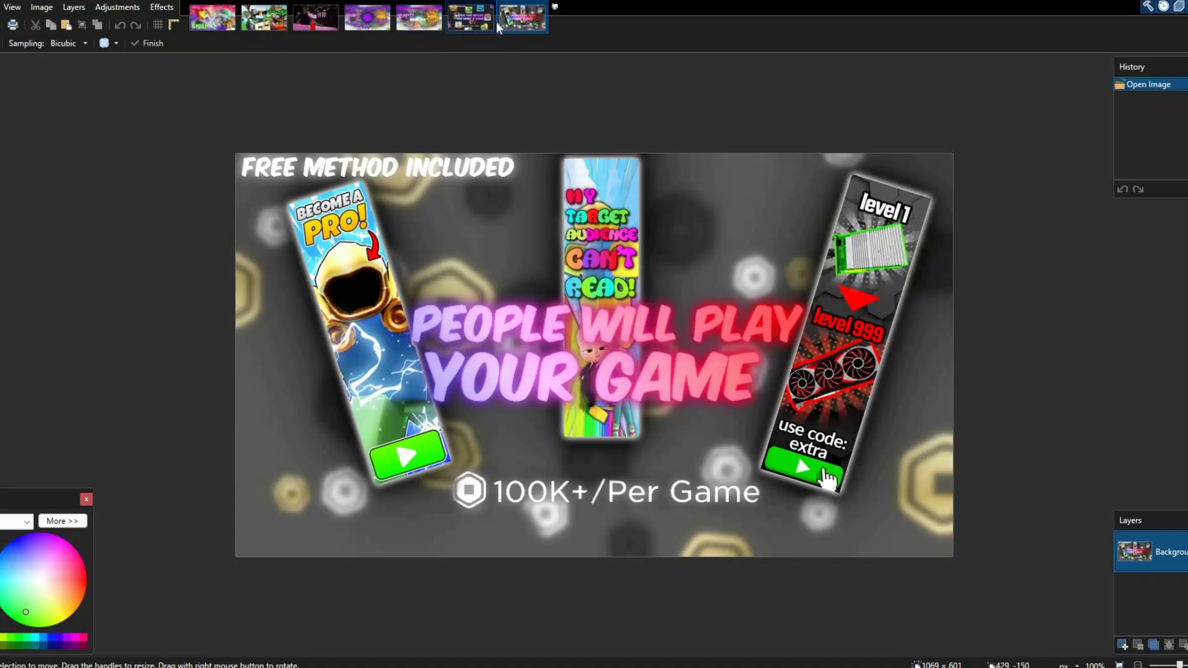
key("ctrl+shift+Tab")
left_click(517, 24)
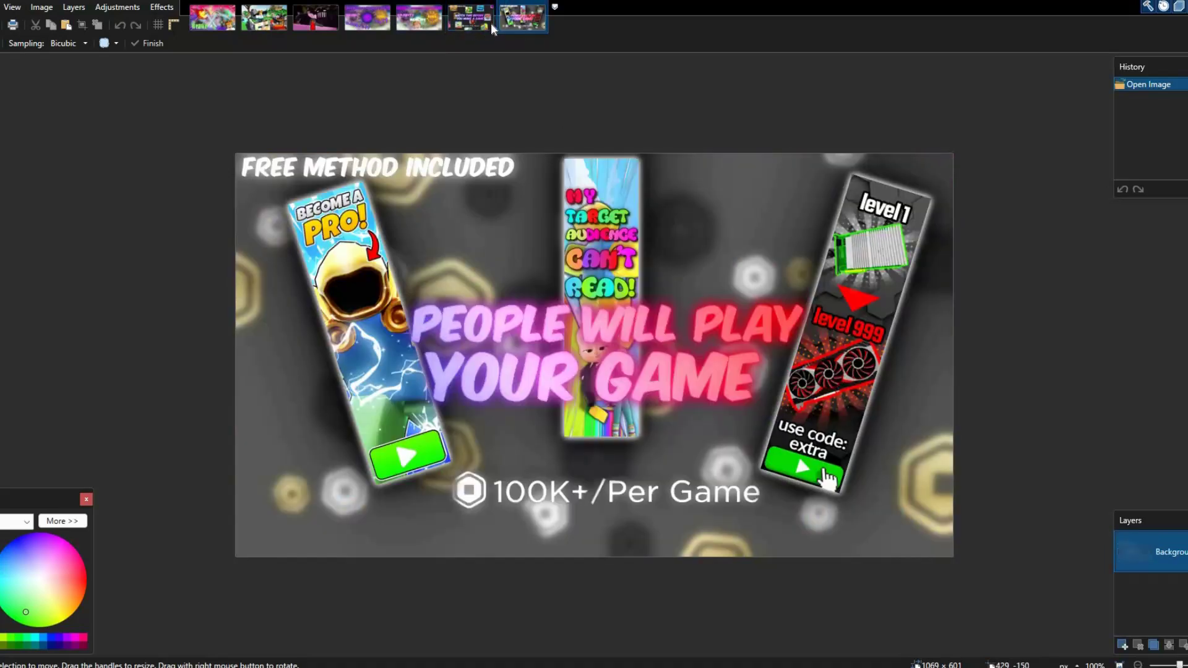
left_click(473, 24)
left_click(517, 23)
left_click(473, 24)
left_click(525, 24)
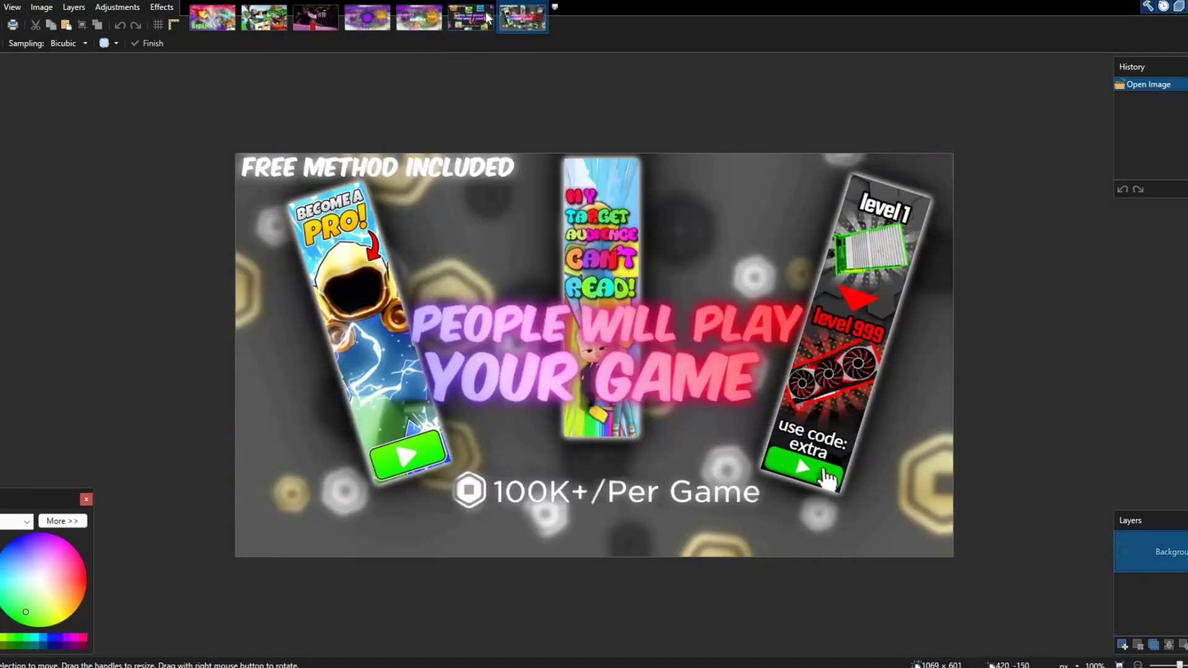